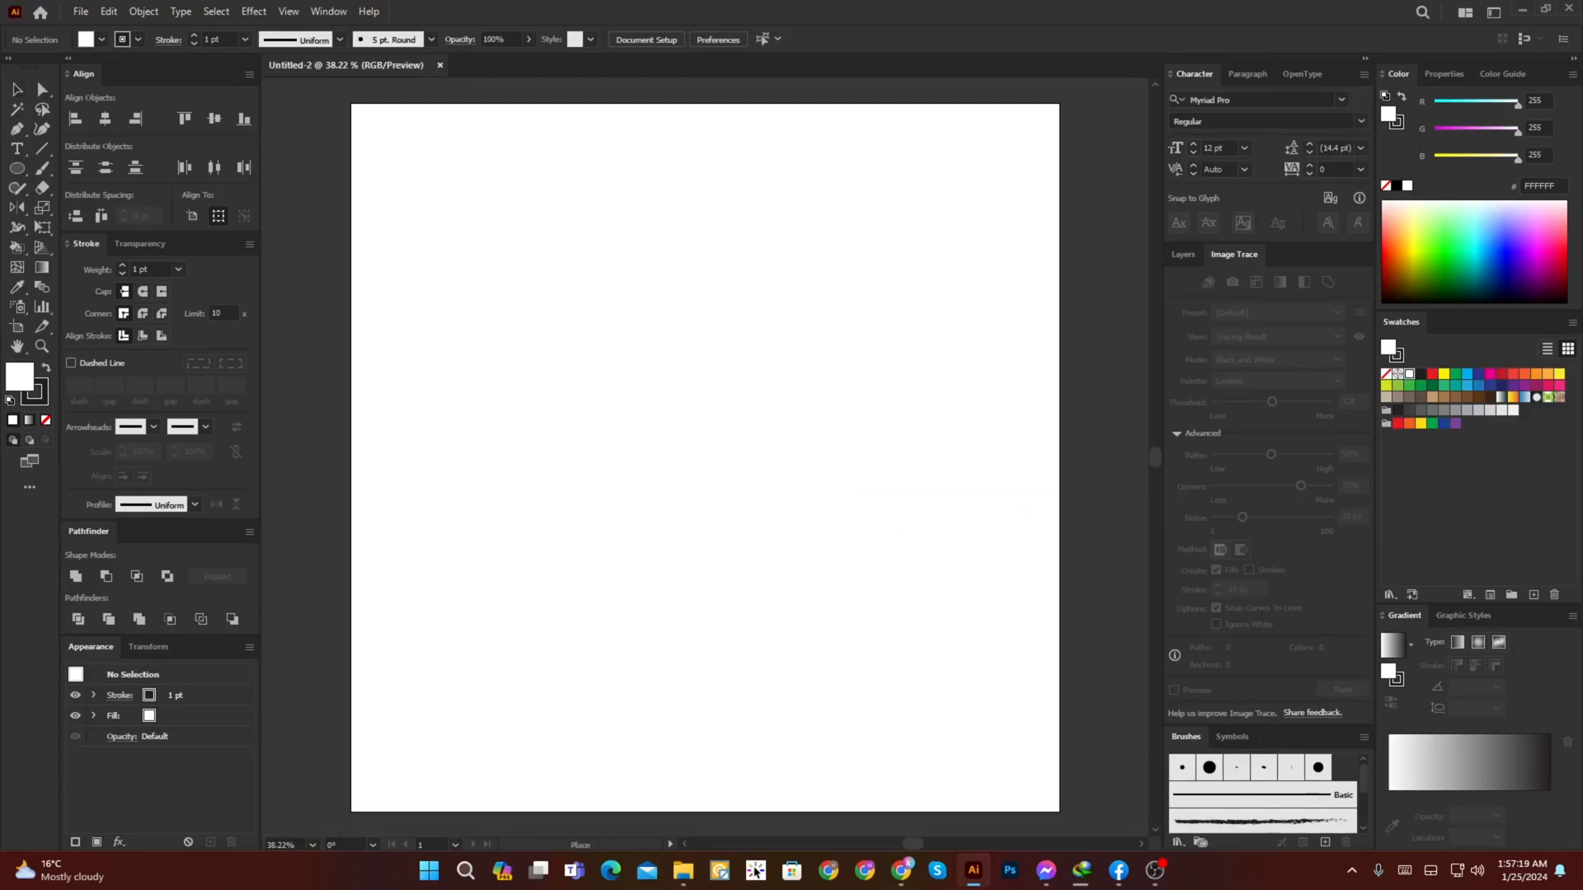
Step: Centre the placed sketch on the artboard and move it down into the artboard's lower half
left_click(105, 119)
left_click(214, 119)
left_click_drag(705, 124, 705, 371)
Step: Fill the 2000 px square background rectangle with the logo's dark blue and move it to Layer 1 behind the sketch
left_click(1183, 255)
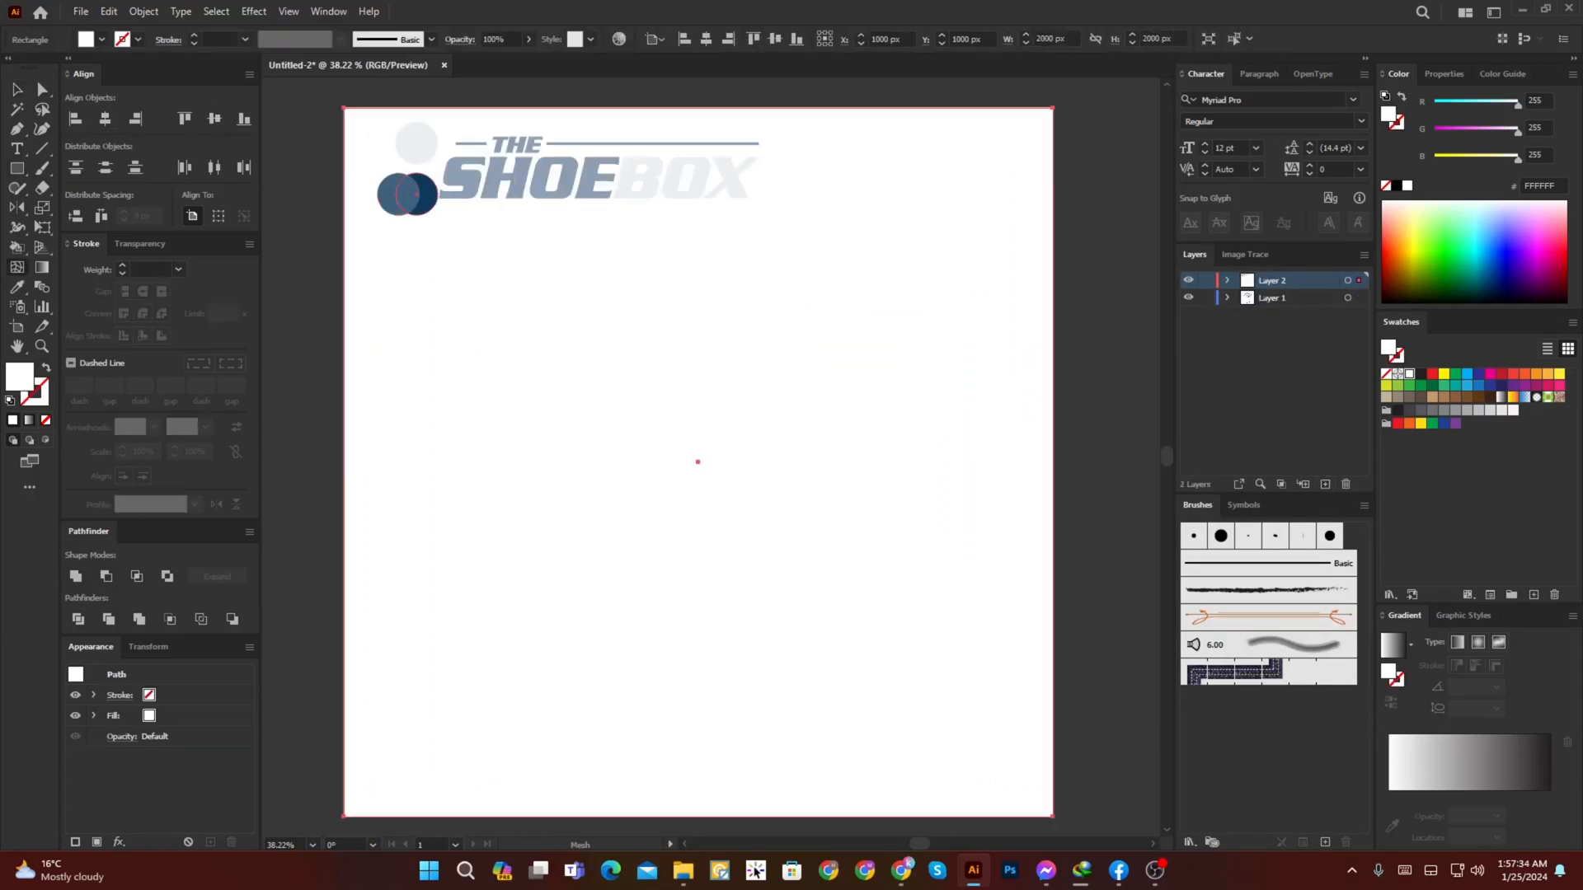
left_click(399, 194)
key("v")
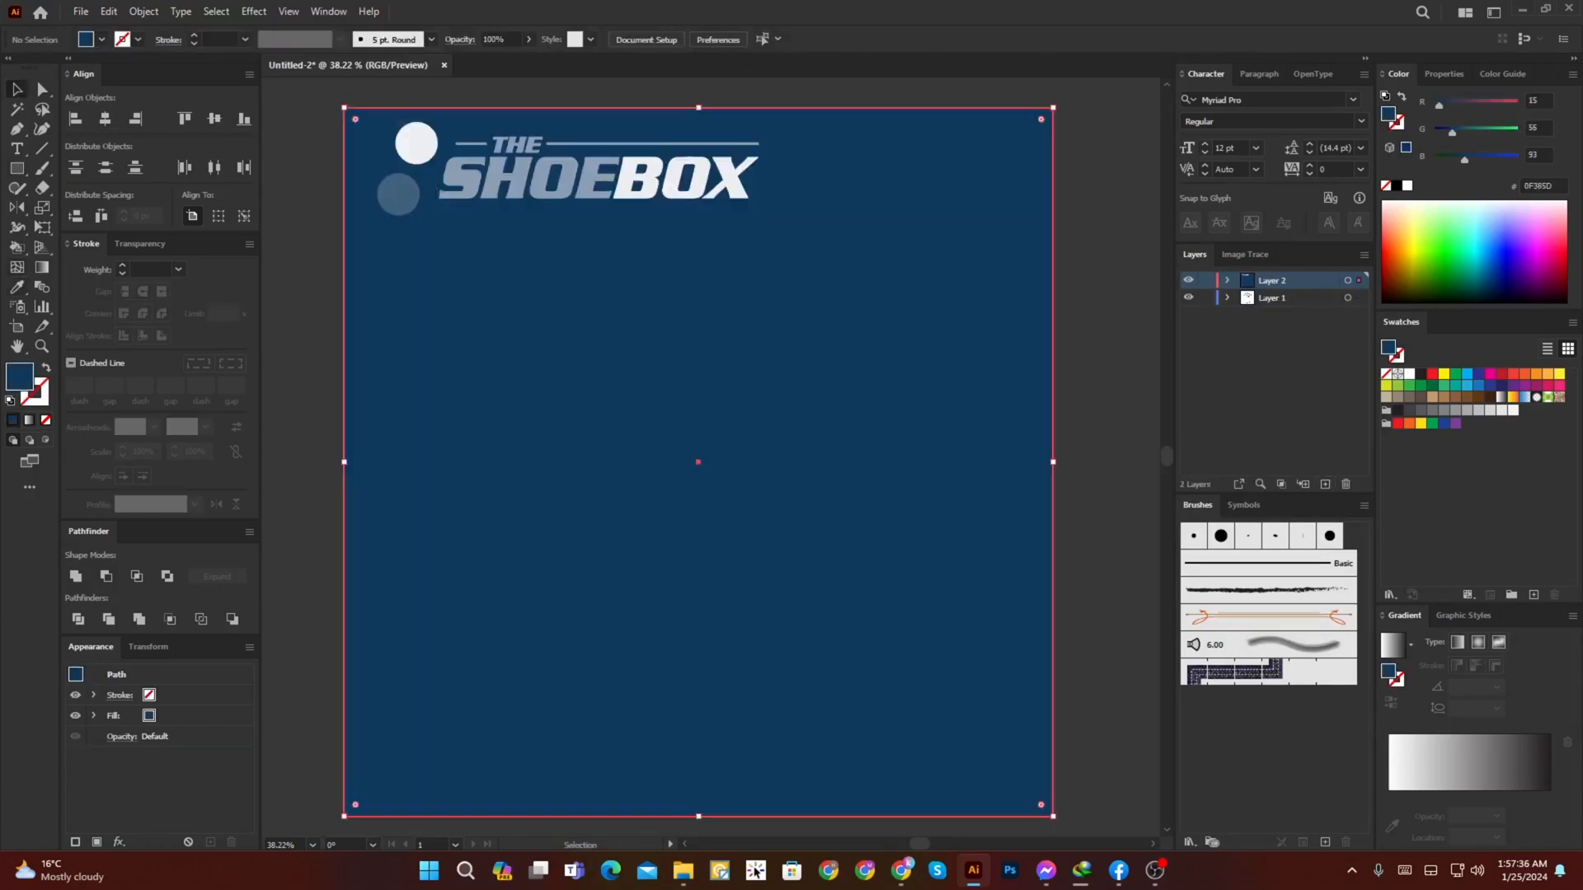
key("ctrl+x")
left_click(1272, 297)
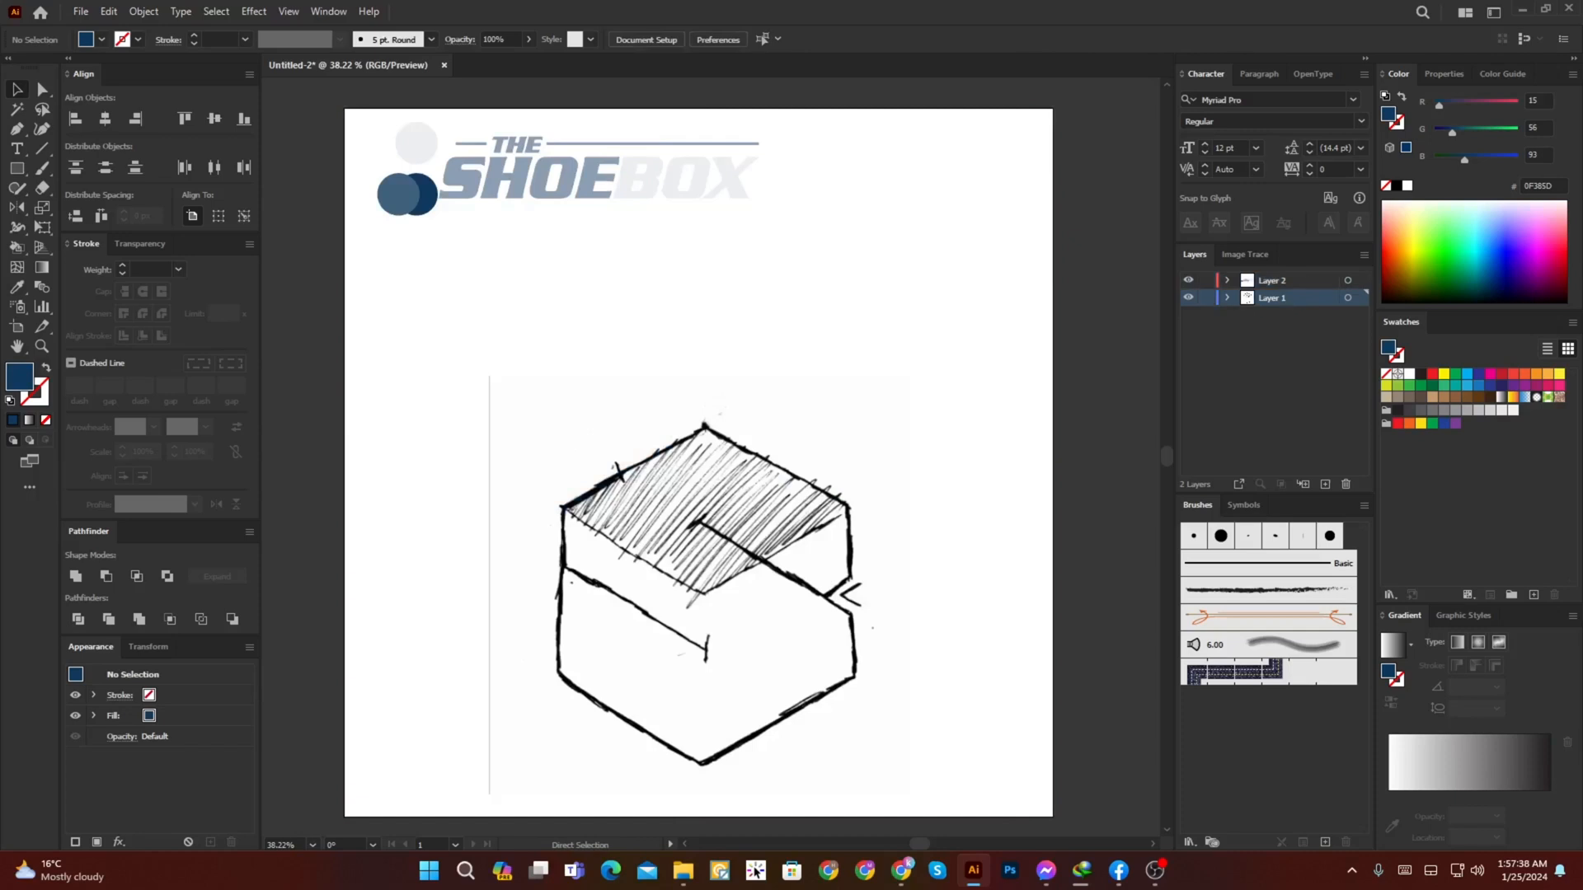
key("ctrl+f")
key("ctrl+shift+bracketleft")
key("ctrl+shift+a")
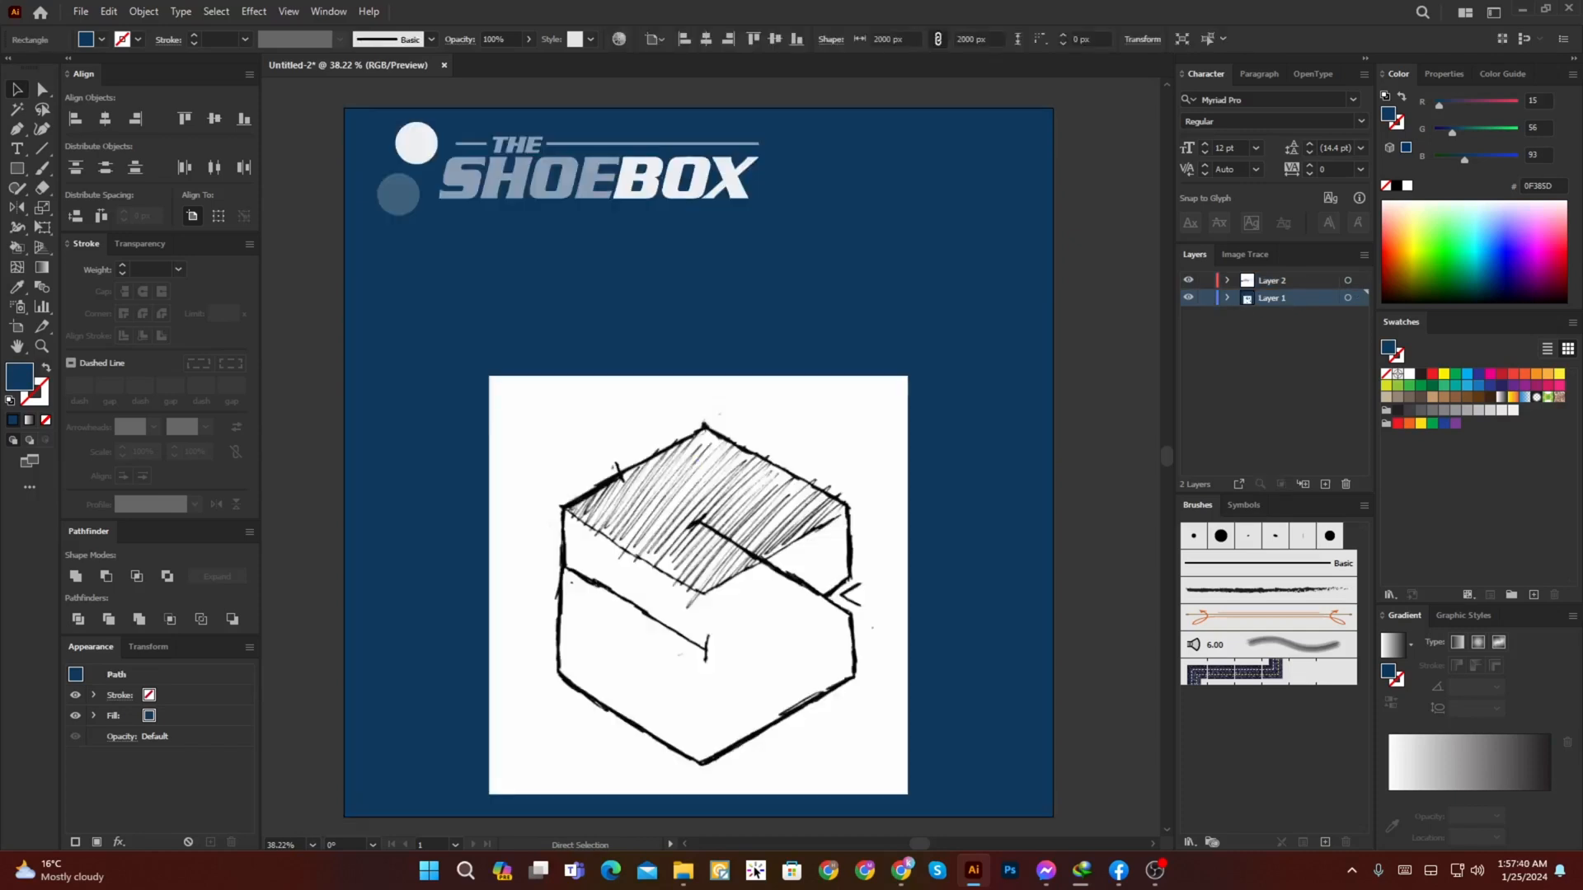
Step: Draw a vertical line about 2357 px long beside the left edge of the sketched hexagon
left_click_drag(978, 297, 973, 272)
key("a")
left_click(973, 272)
key("ctrl+shift+a")
scroll(733, 568, "up", 3)
scroll(733, 568, "down", 2)
mouse_move(733, 568)
left_mouse_down()
mouse_move(866, 440)
mouse_move(762, 478)
left_mouse_up()
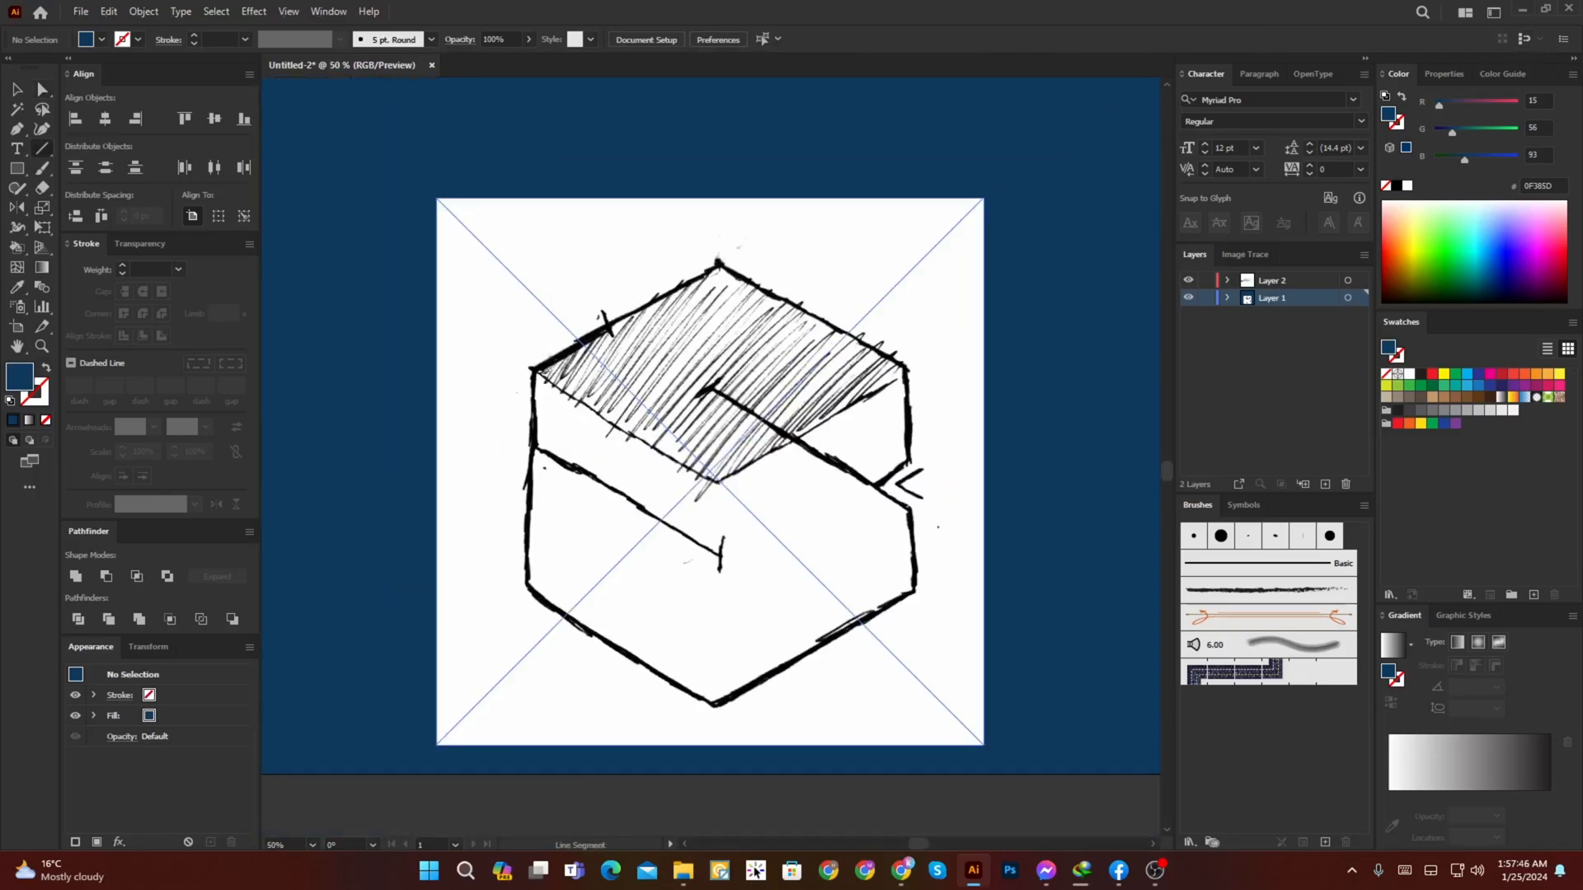
left_click_drag(526, 244, 526, 791)
key("v")
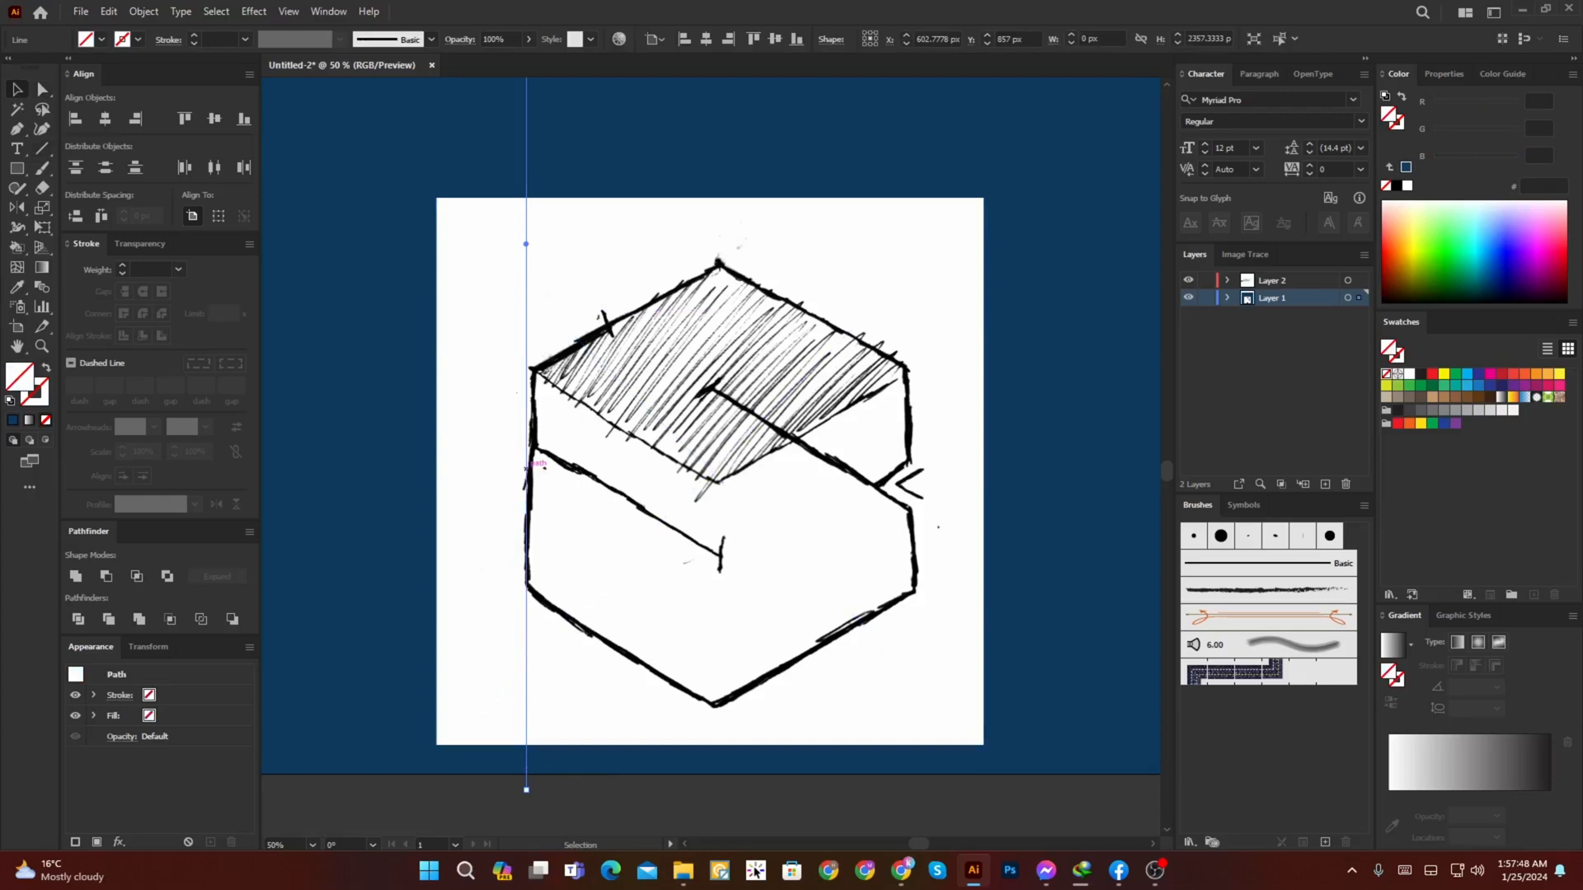
Step: Align the vertical line with the hexagon's left edge and give it a 1 pt bright green (00FF3C) stroke
scroll(530, 450, "up", 2)
left_click_drag(521, 446, 534, 446)
scroll(532, 445, "down", 2)
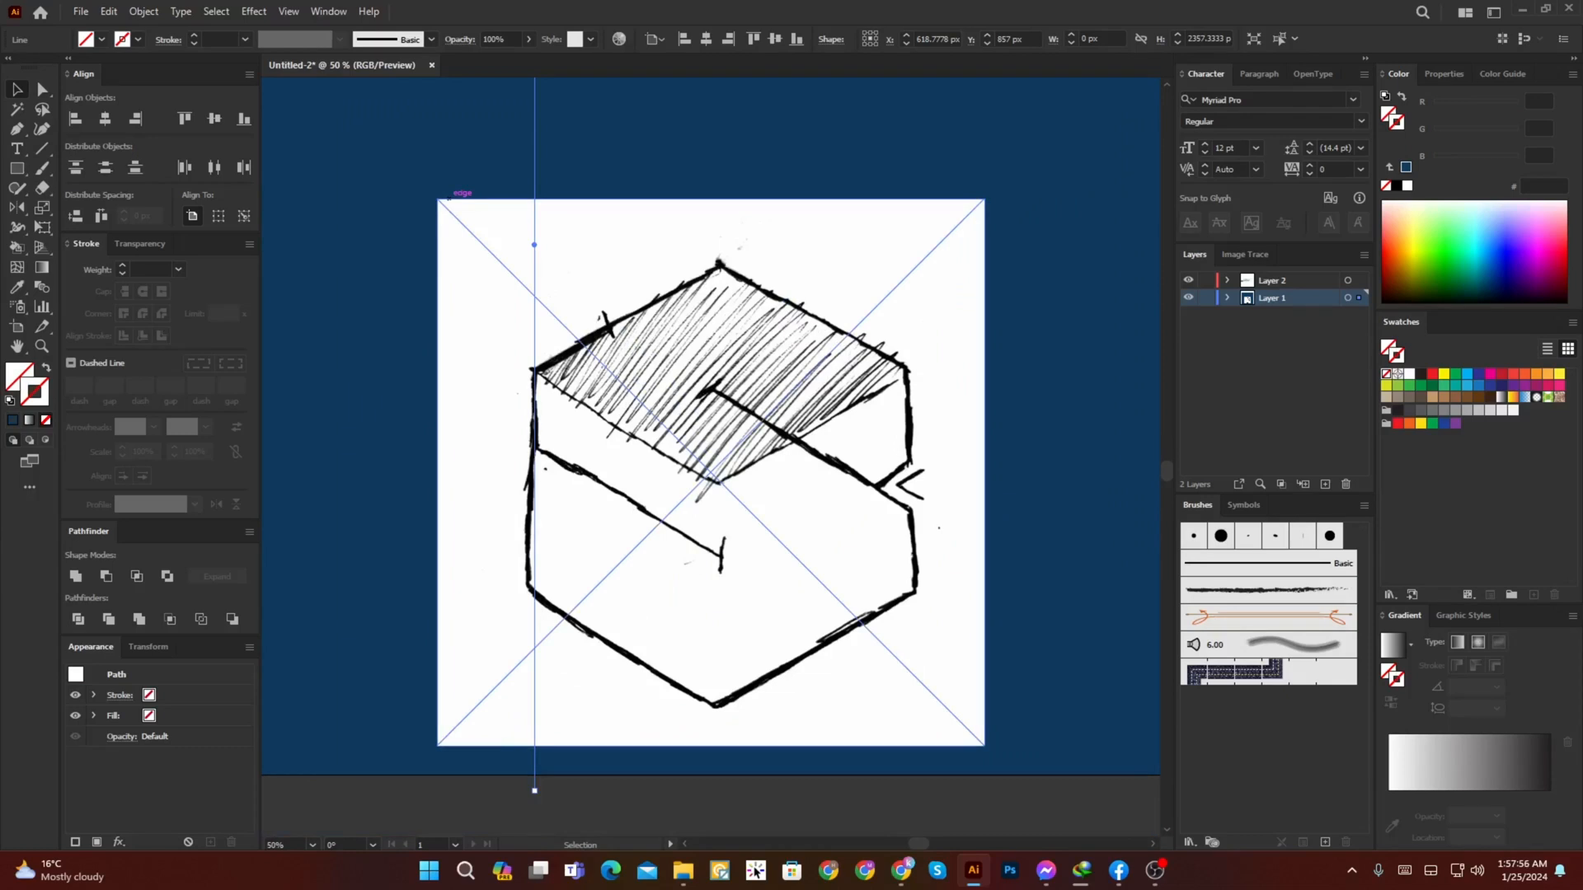
key("ctrl+z")
scroll(547, 373, "up", 1)
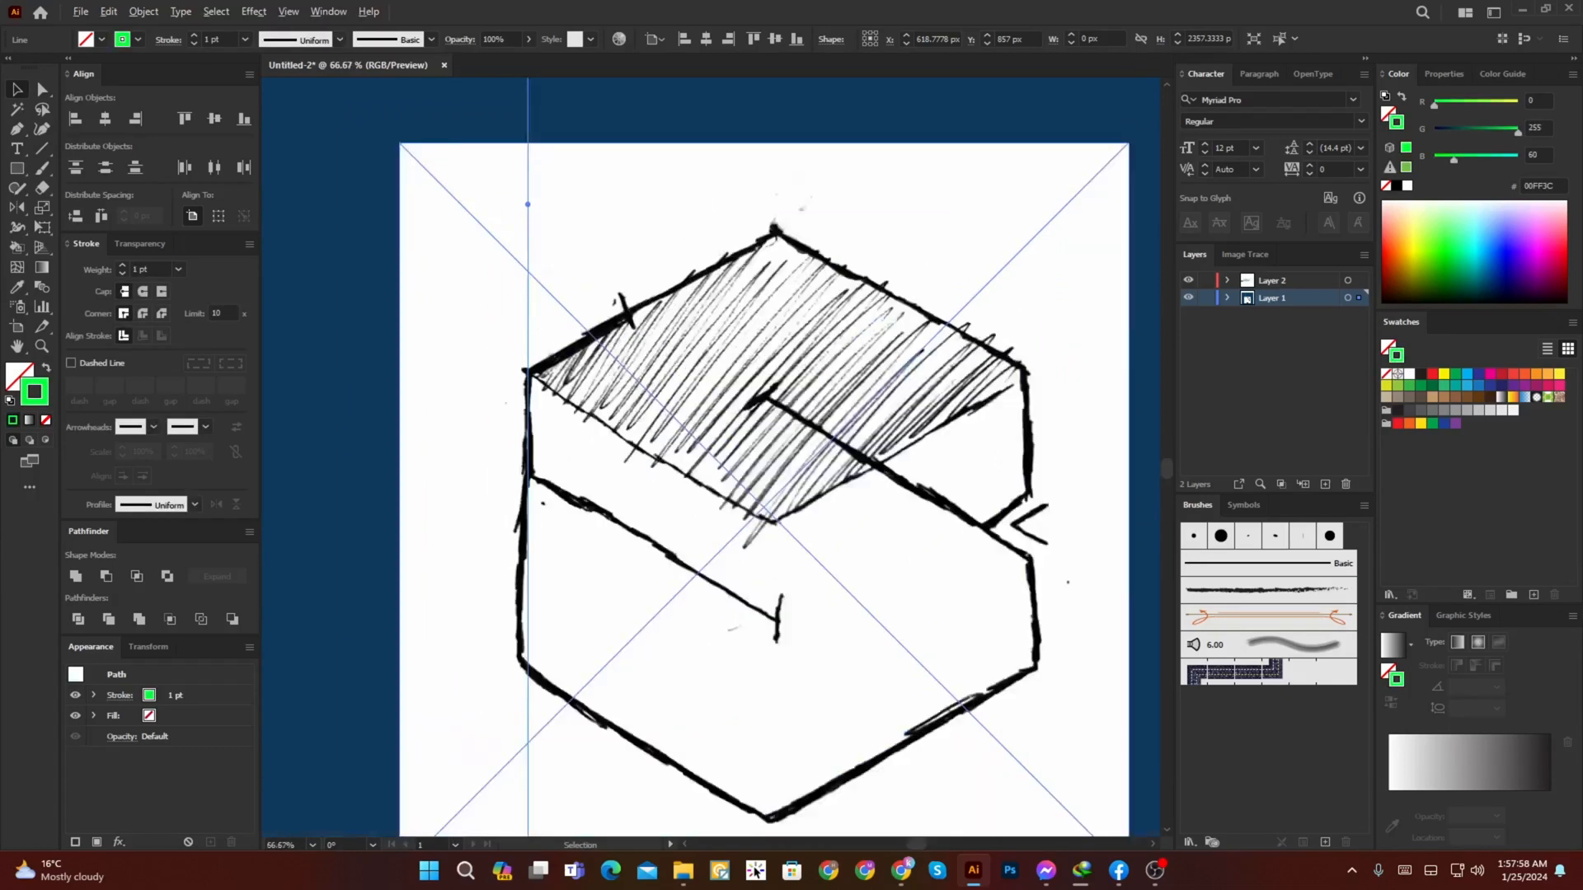
Step: Draw a long diagonal line over the hexagon's upper-left edge, about 1988 px wide and 1041 px high
scroll(548, 373, "down", 2)
mouse_move(547, 376)
left_mouse_down()
mouse_move(528, 442)
mouse_move(610, 433)
mouse_move(582, 449)
left_mouse_up()
scroll(526, 441, "up", 2)
scroll(616, 430, "down", 1)
key("backslash")
left_click_drag(702, 338, 314, 547)
key("v")
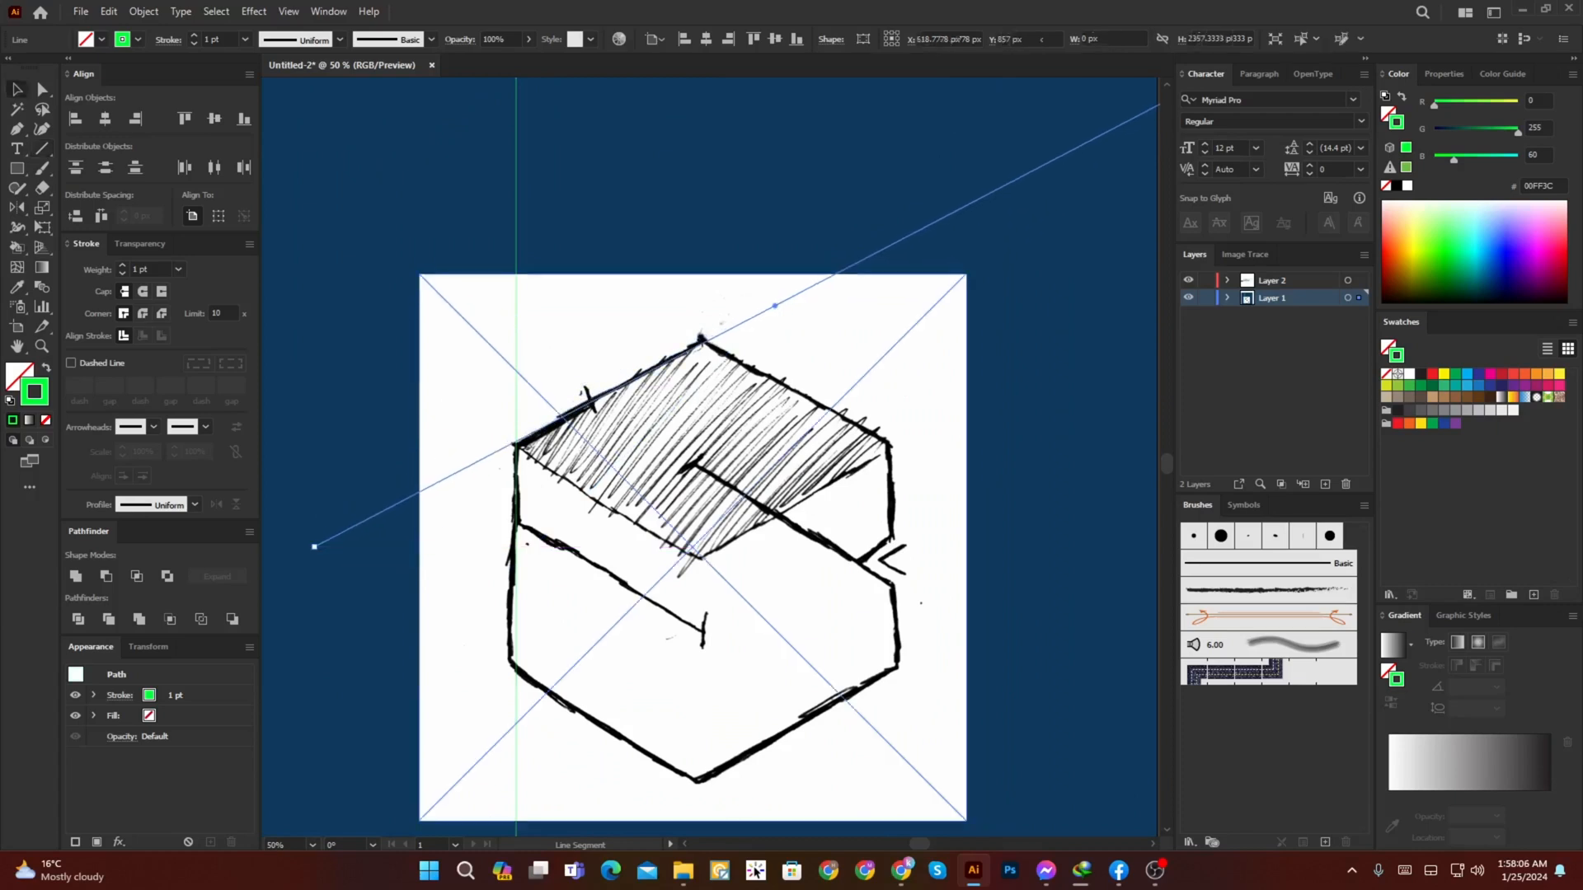
Step: Duplicate the diagonal line, flip the copy vertically and move it onto the hexagon's lower-left edge
left_click_drag(560, 418, 589, 528, "alt+shift")
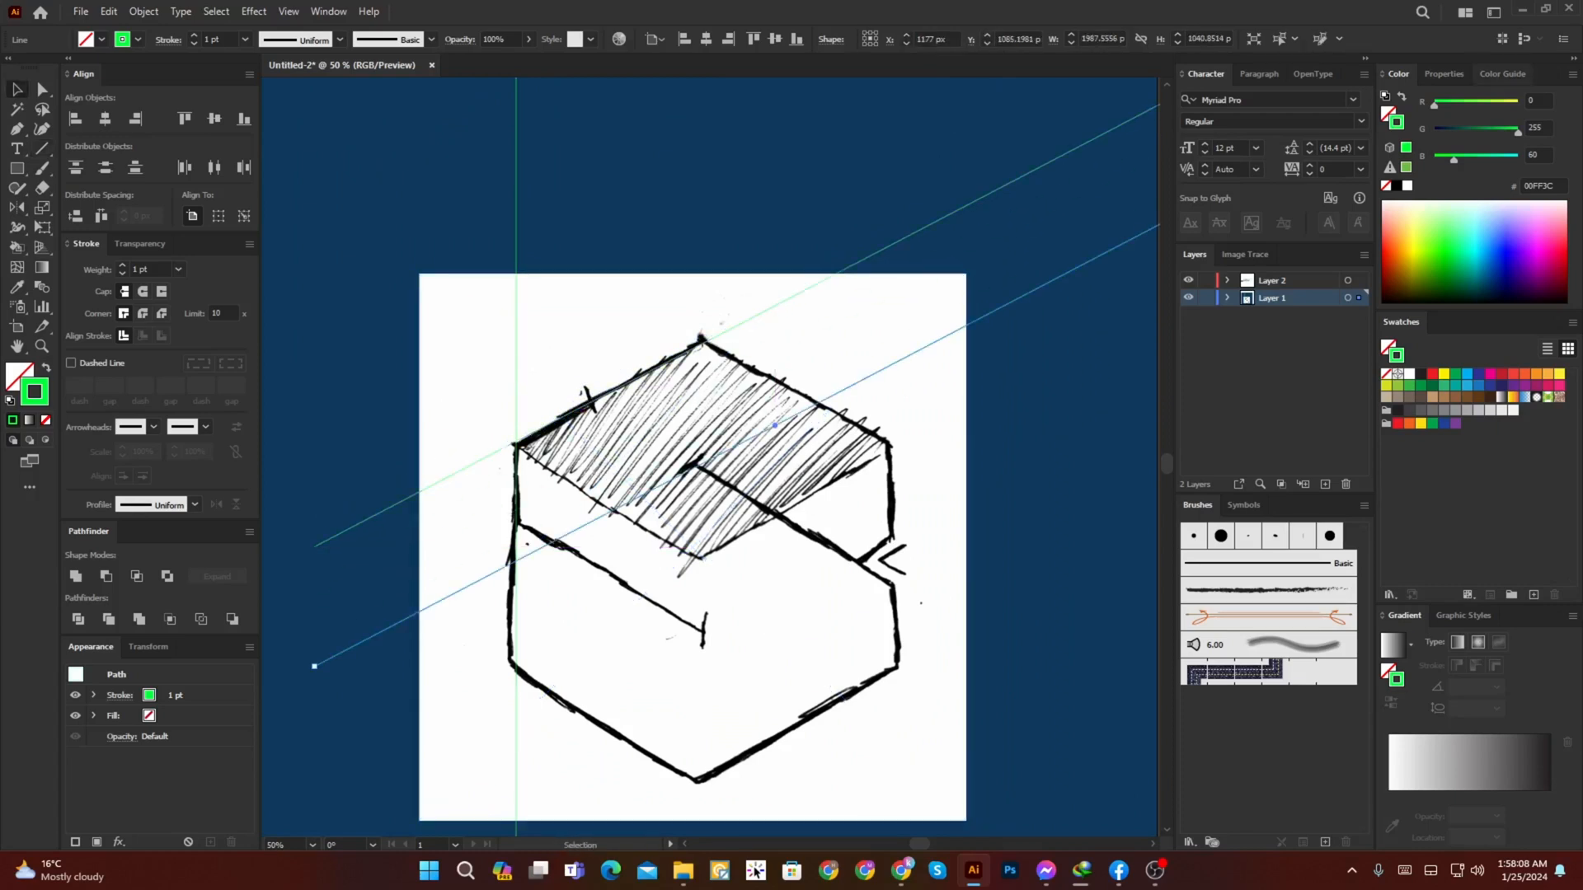
left_click(1526, 192)
left_click_drag(775, 425, 775, 811, "shift")
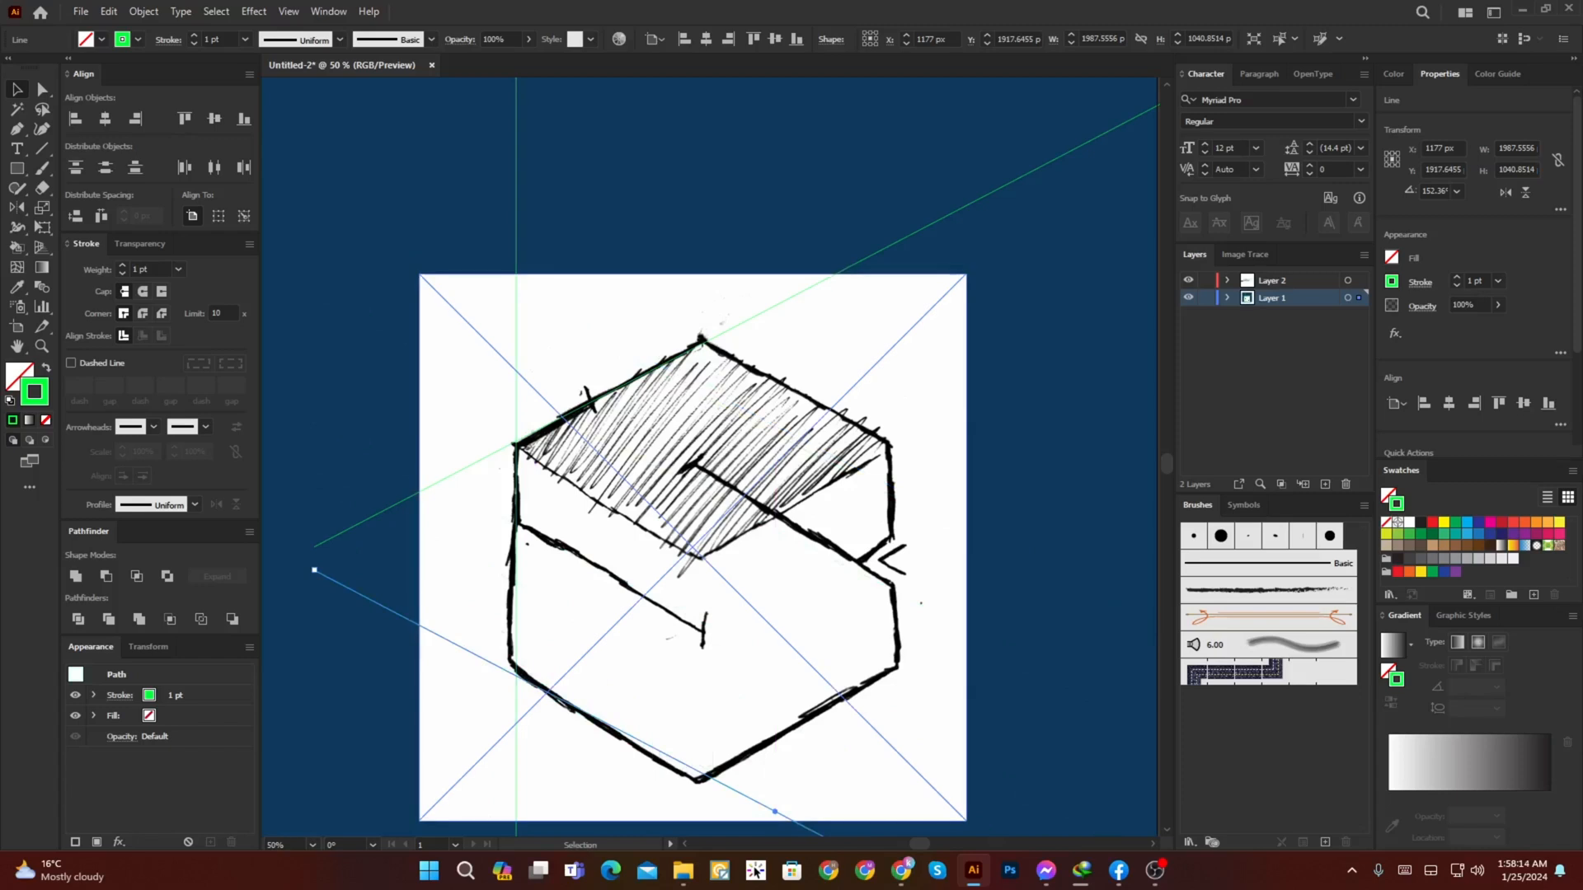
Step: Move the three green lines in place from Layer 1 to Layer 2 and group them
scroll(522, 417, "down", 3, "alt")
left_click(524, 418)
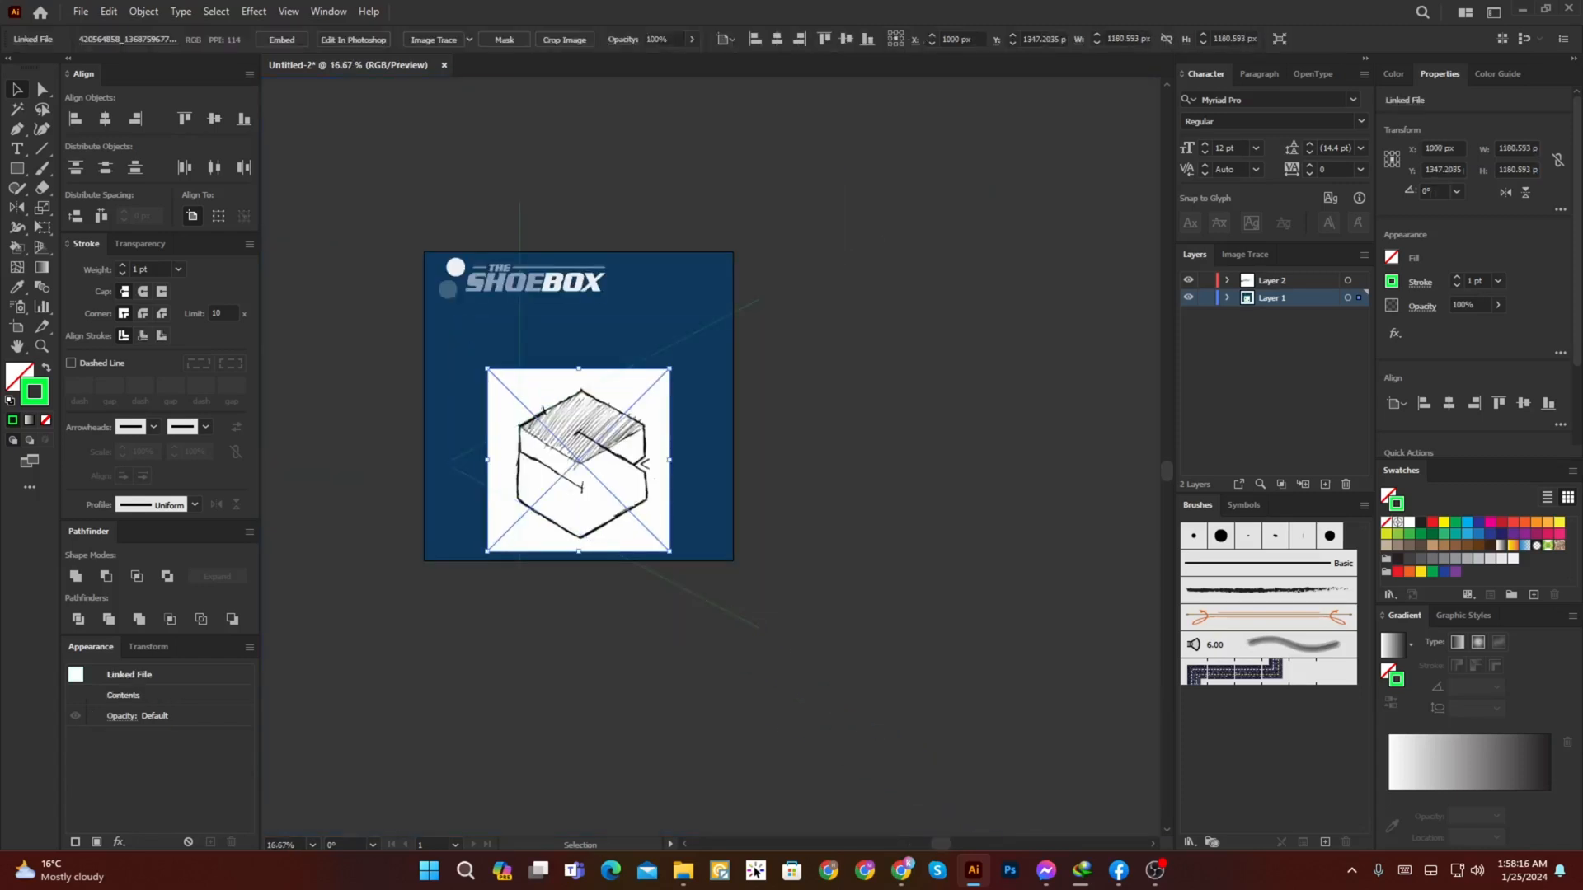
left_click_drag(712, 606, 431, 361)
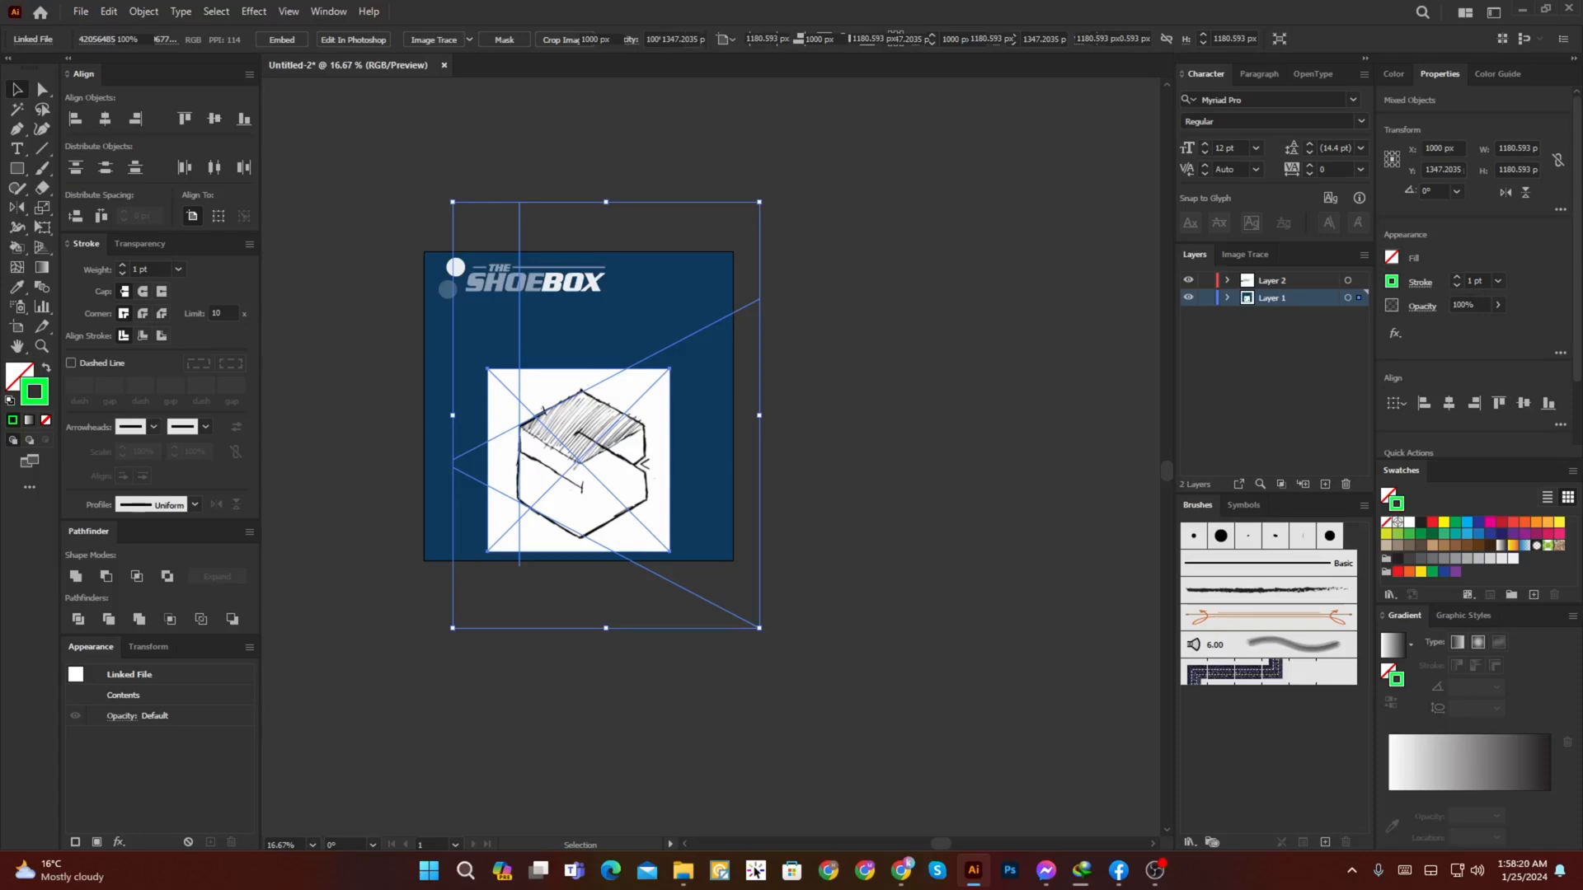
key("ctrl+shift+a")
left_click_drag(466, 436, 589, 544)
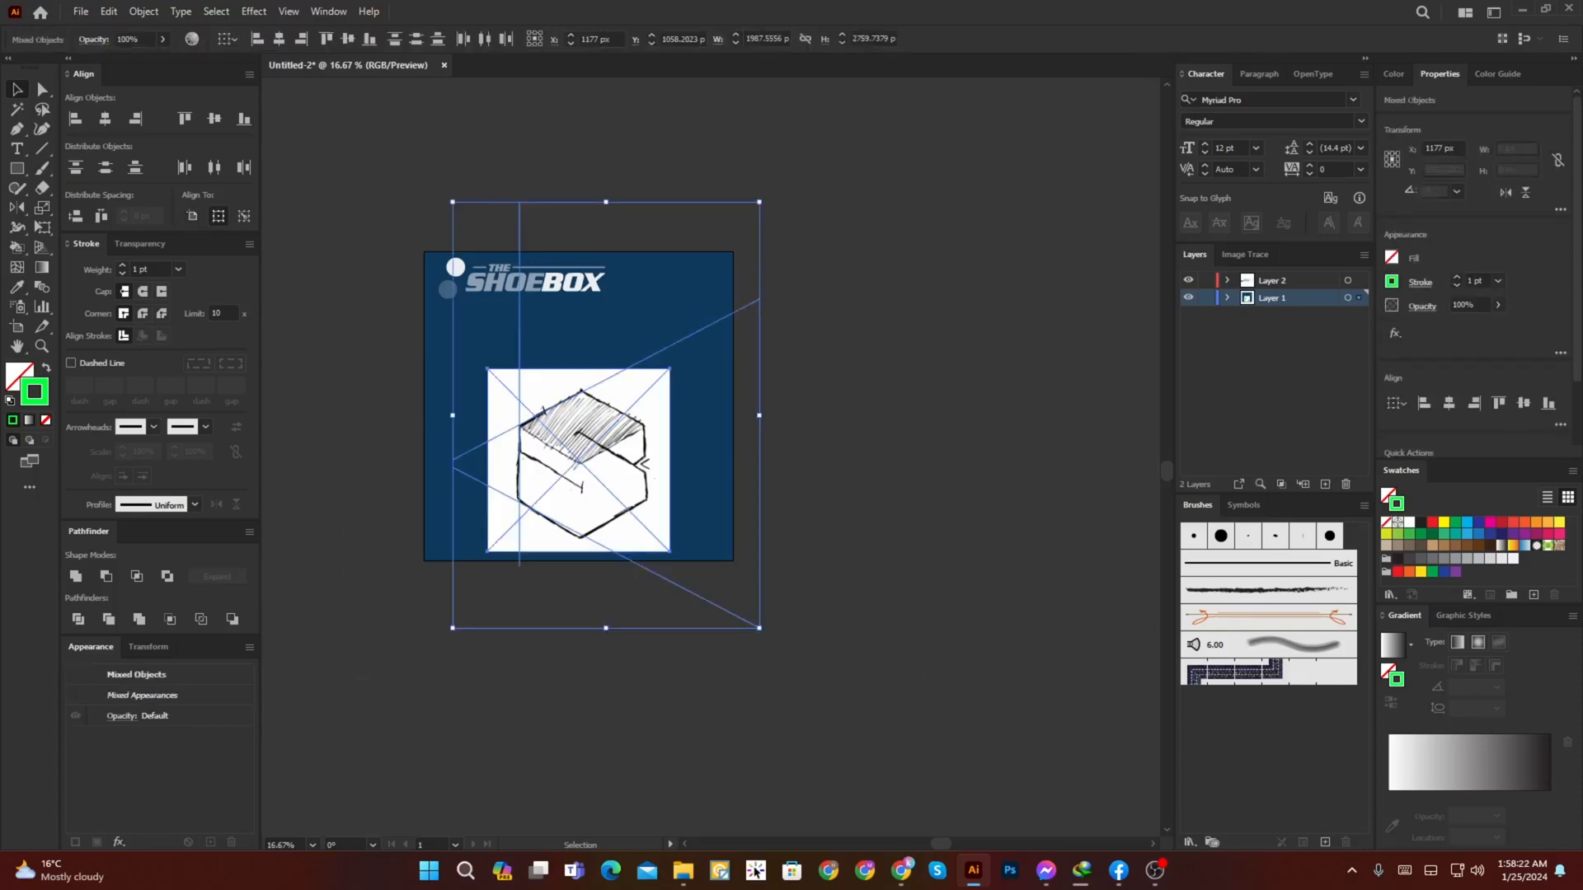
left_click(589, 528, "shift")
key("ctrl+x")
left_click(1272, 280)
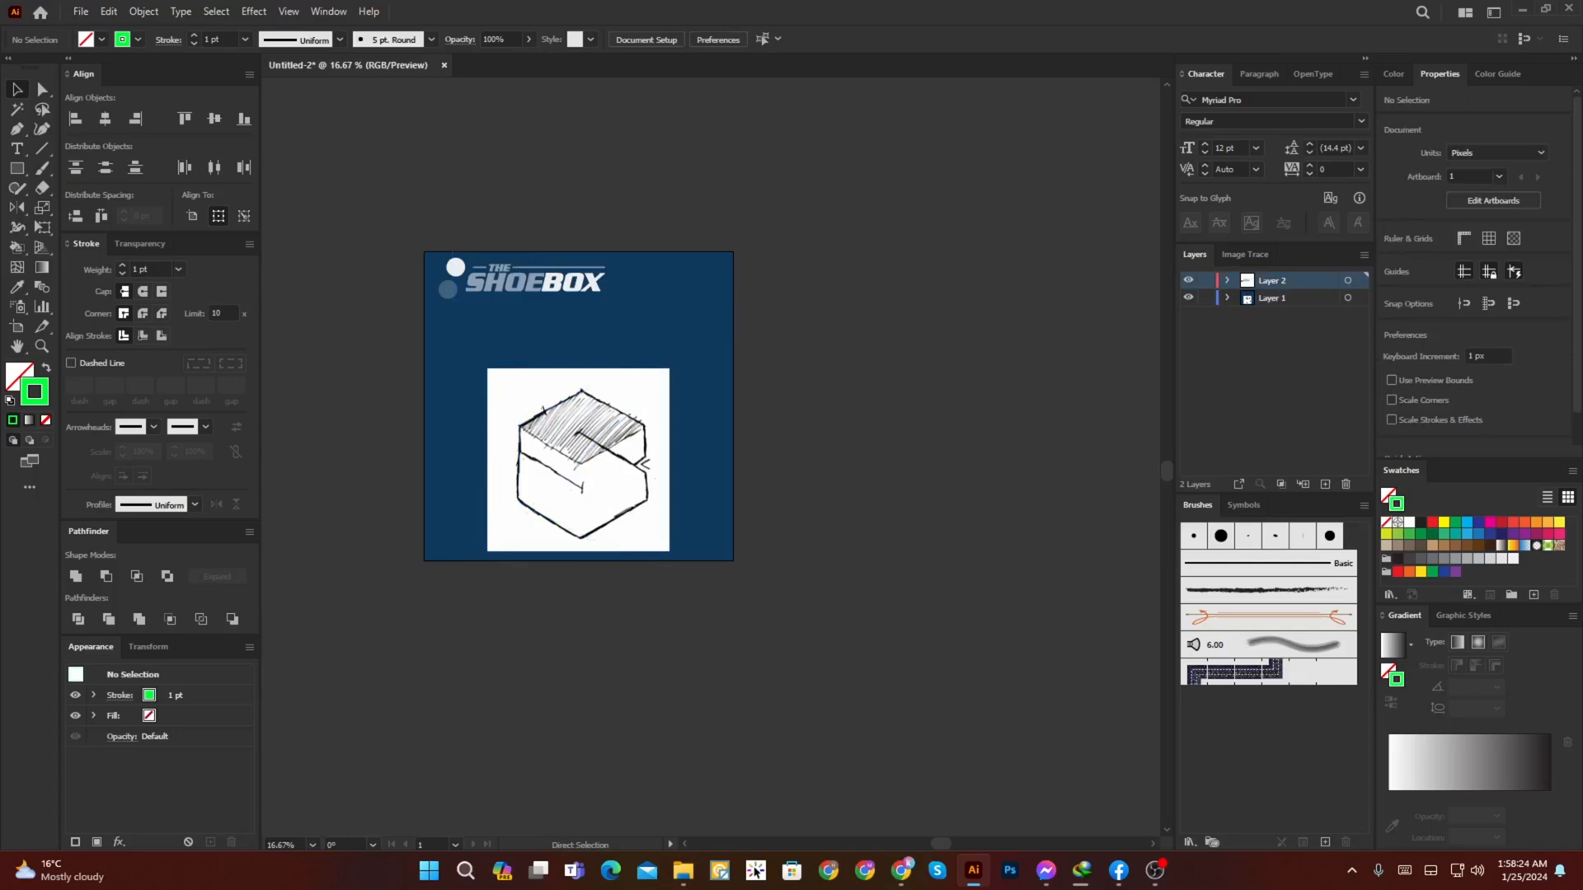
key("ctrl+f")
key("ctrl+g")
Step: Reflect a copy of the line group across the vertical axis through the hexagon's top corner
scroll(542, 436, "up", 2)
key("o")
scroll(623, 343, "up", 3)
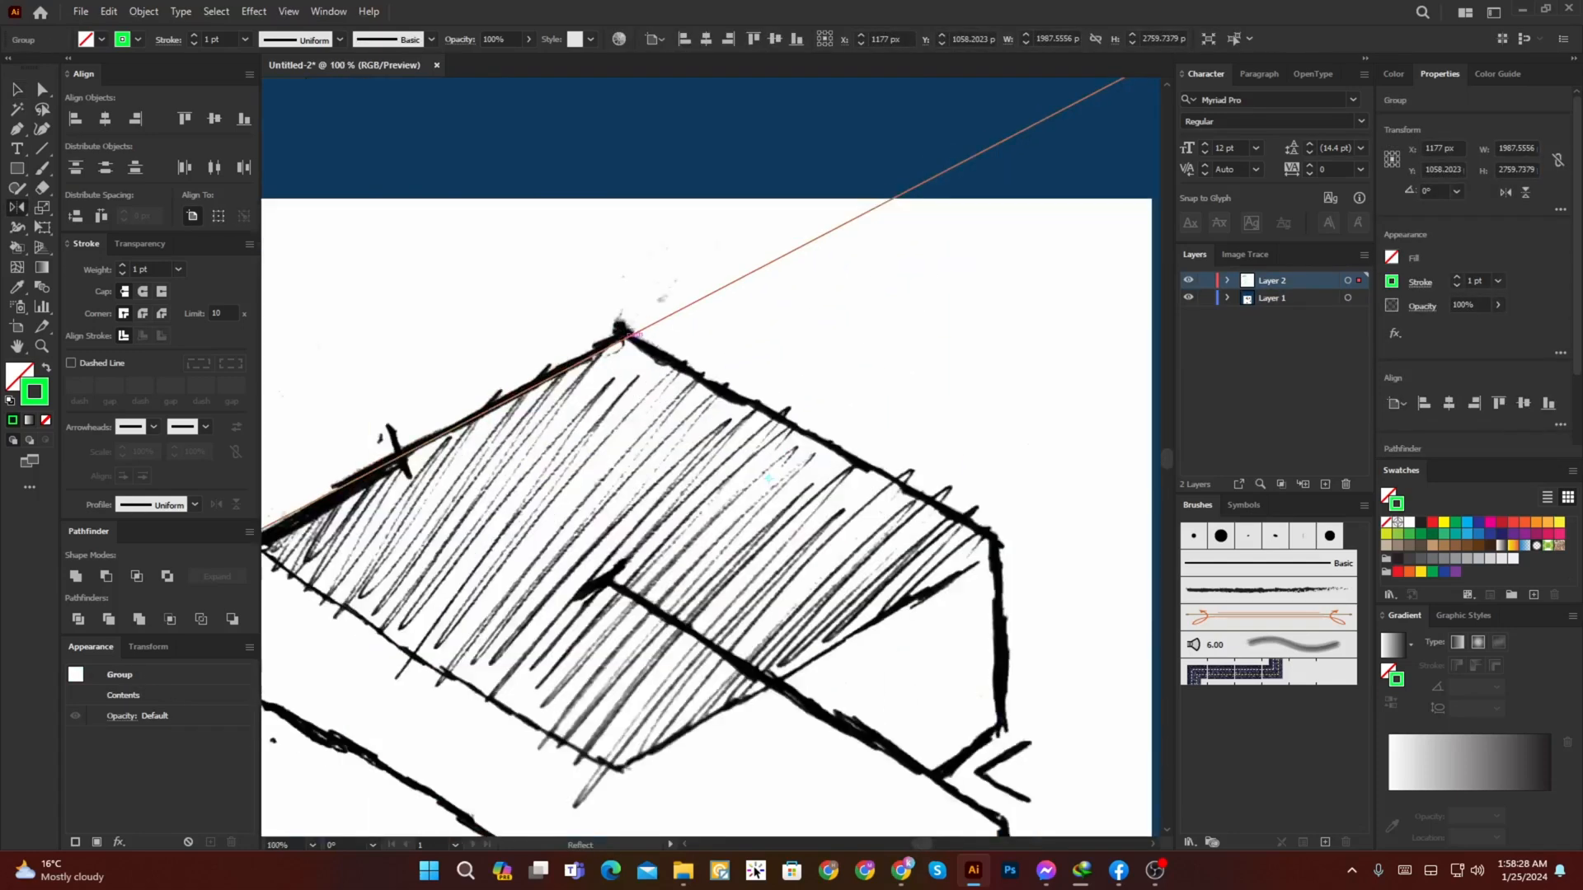
left_click(624, 338)
scroll(624, 339, "down", 3)
left_click_drag(671, 462, 672, 608)
key("ctrl+shift+a")
Step: Examine how the green lines and their mirrored copy fit the outer edges of the sketch
left_click_drag(796, 619, 873, 667)
key("v")
scroll(787, 573, "up", 2)
scroll(779, 559, "down", 2)
left_click_drag(779, 558, 787, 588)
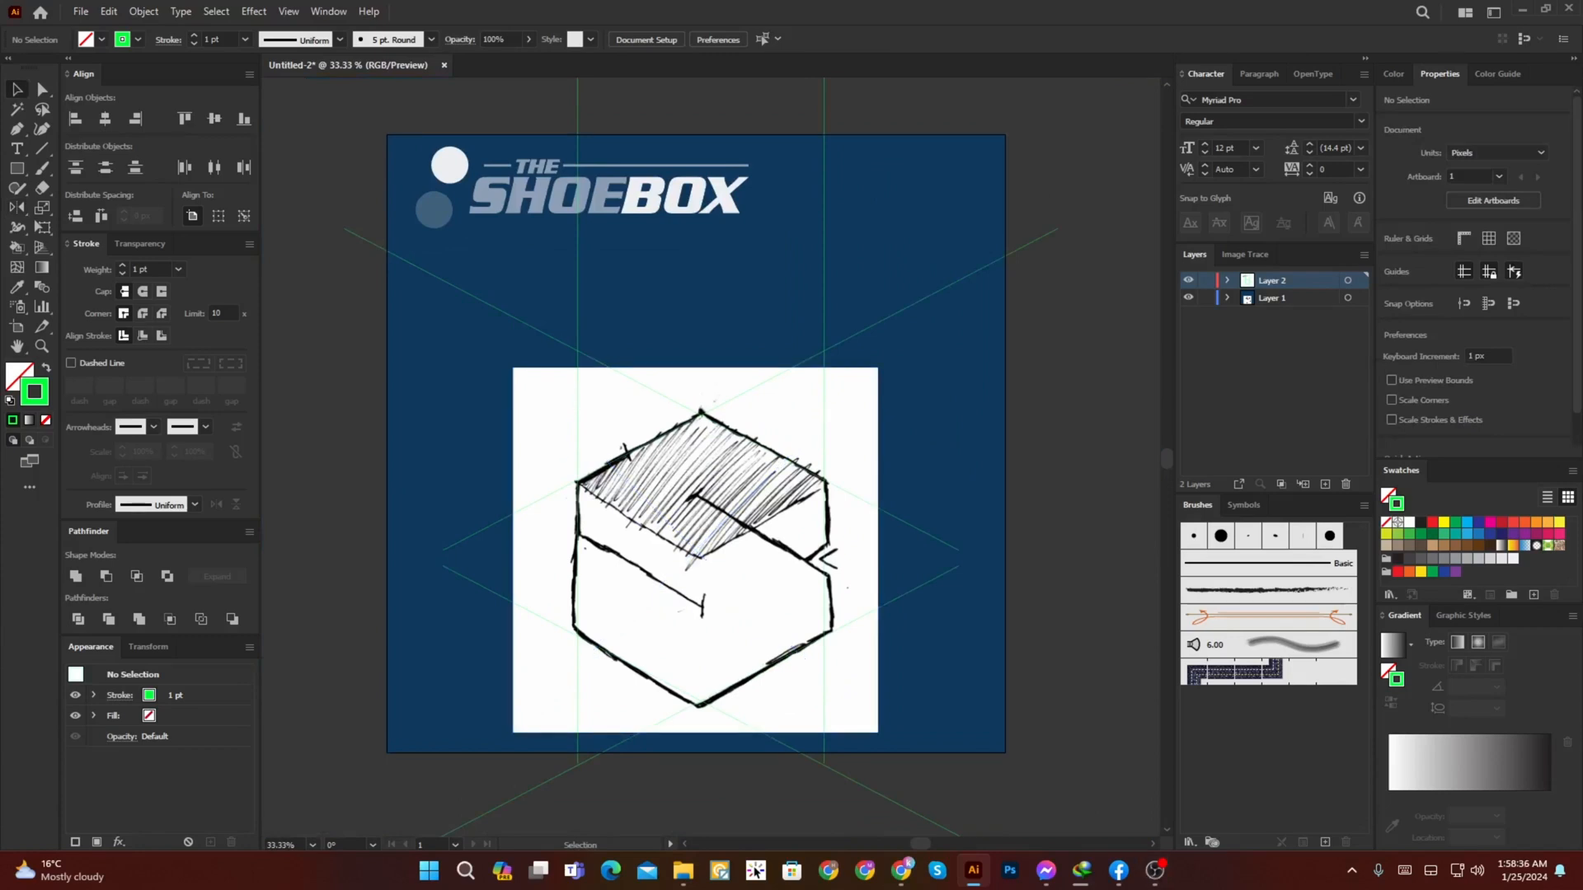
scroll(752, 587, "up", 2)
left_click_drag(752, 587, 794, 541)
scroll(789, 502, "down", 1)
Step: Set the stroke weight of all the green lines to 3 pt
key("ctrl+a")
scroll(711, 479, "left", 1)
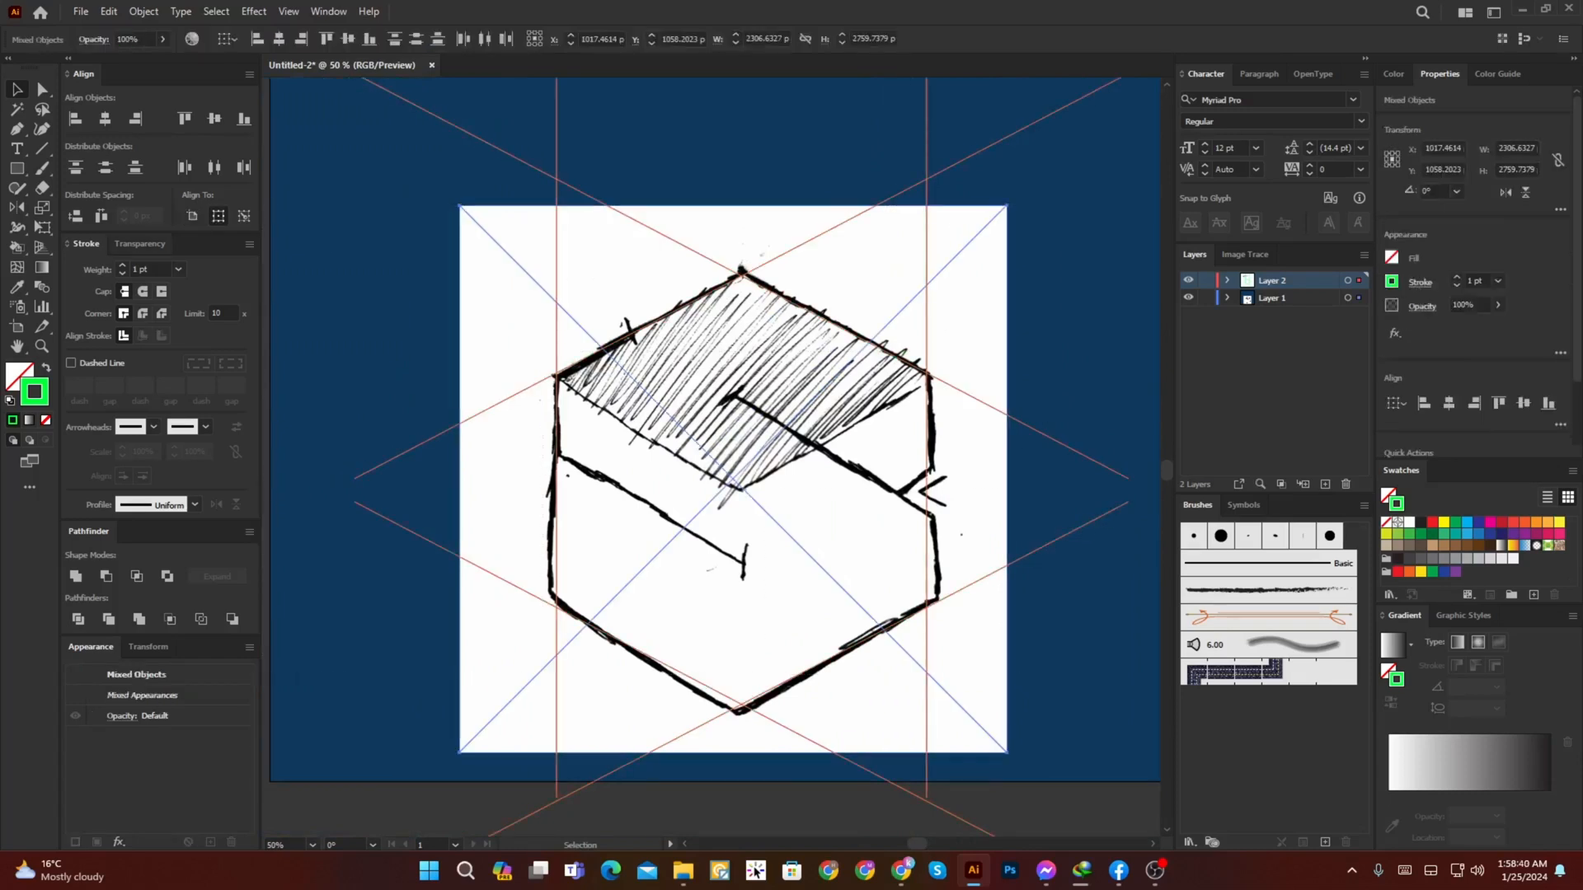
left_click(122, 266)
scroll(588, 336, "up", 2)
scroll(727, 397, "down", 1)
left_click_drag(810, 409, 738, 359)
scroll(738, 359, "down", 3)
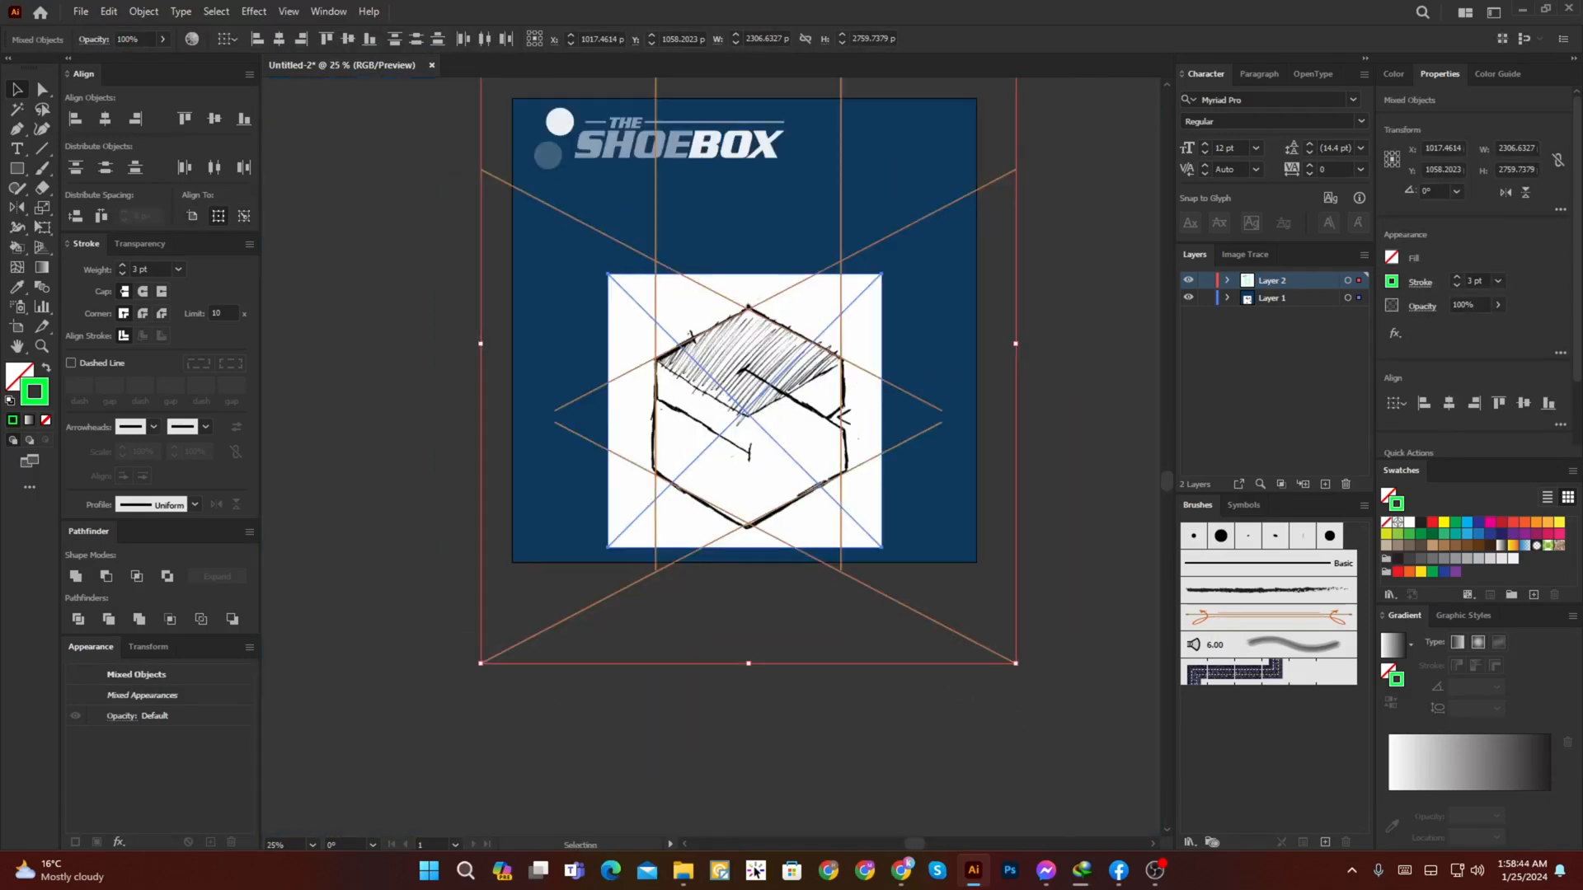
Step: Clear the selection and lock Layer 1 with the sketch and background
key("ctrl+shift+a")
key("ctrl+a")
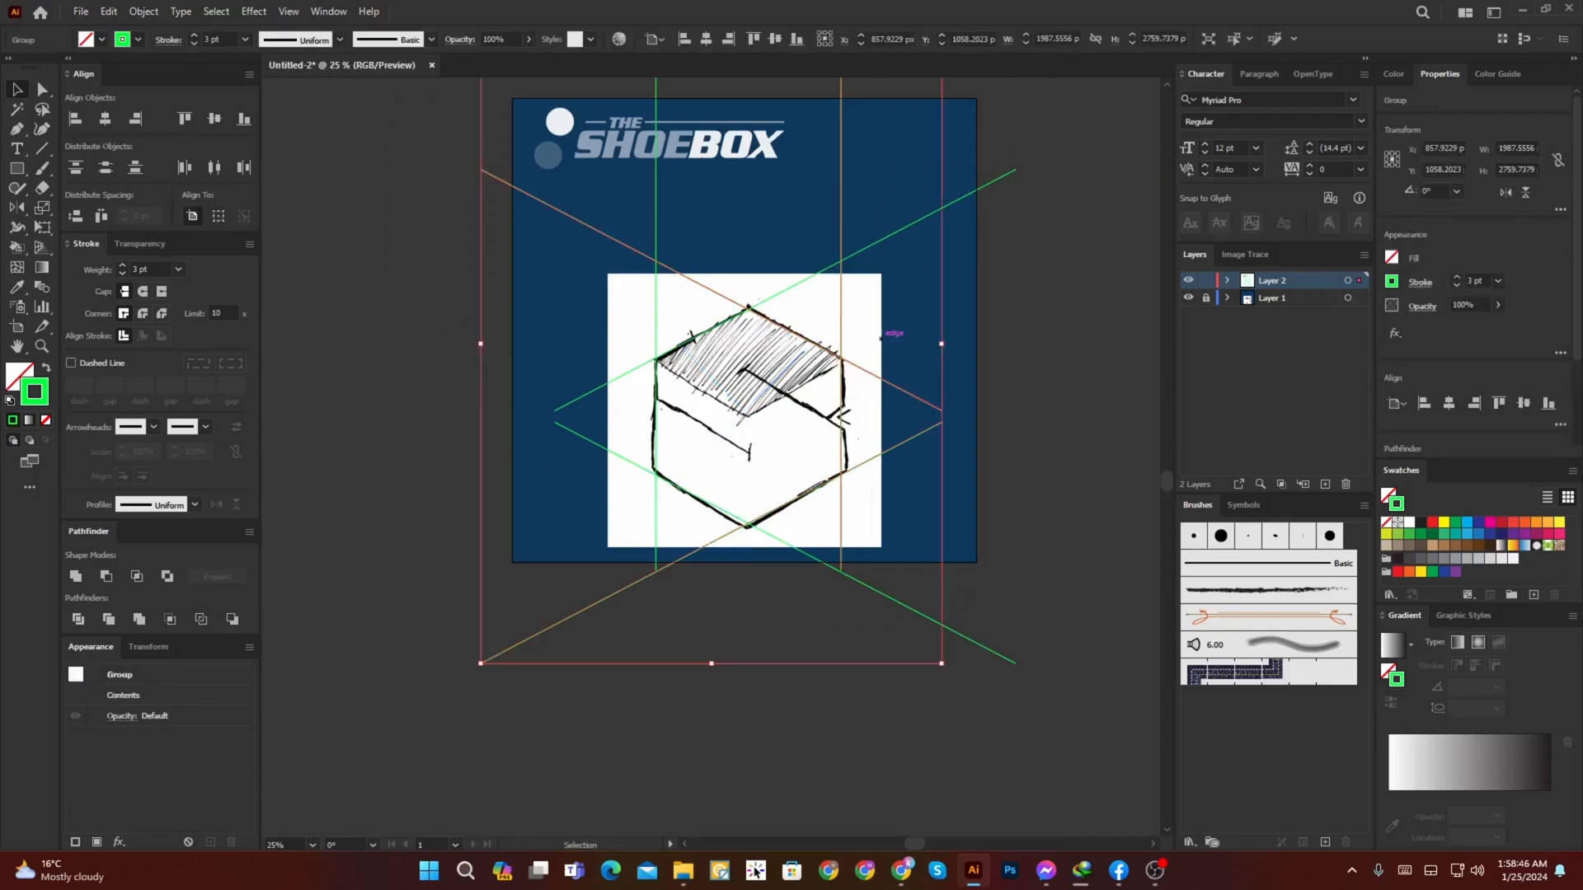
left_click(727, 372)
Step: Inside the left line group, duplicate the upper-left diagonal, flip the copy and align it with the sketch's inner-left line
scroll(725, 371, "up", 3)
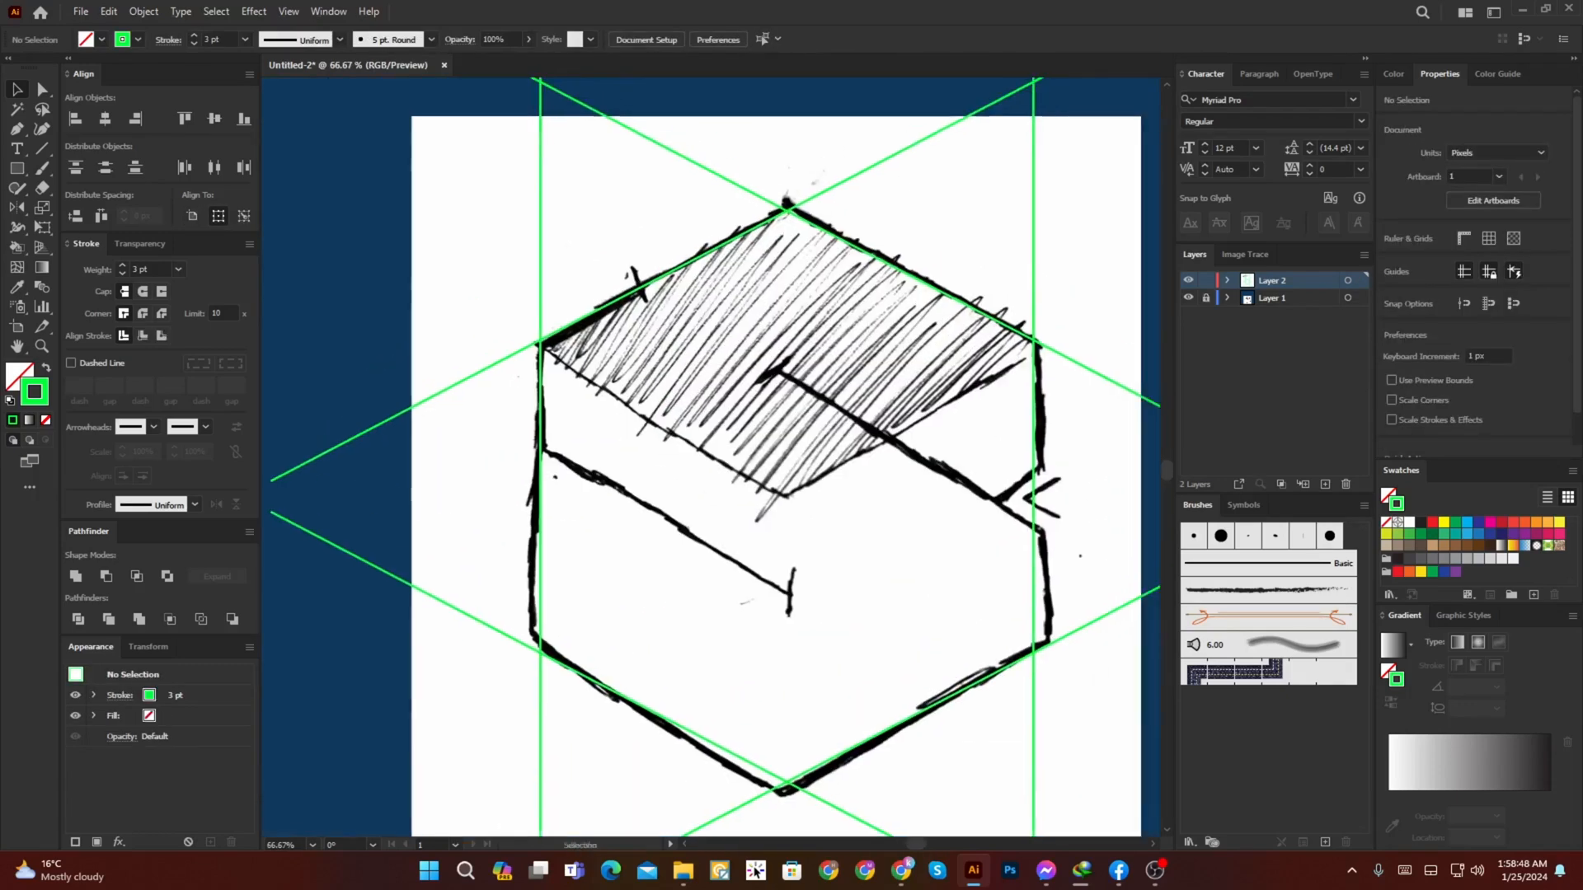
scroll(725, 371, "right", 2)
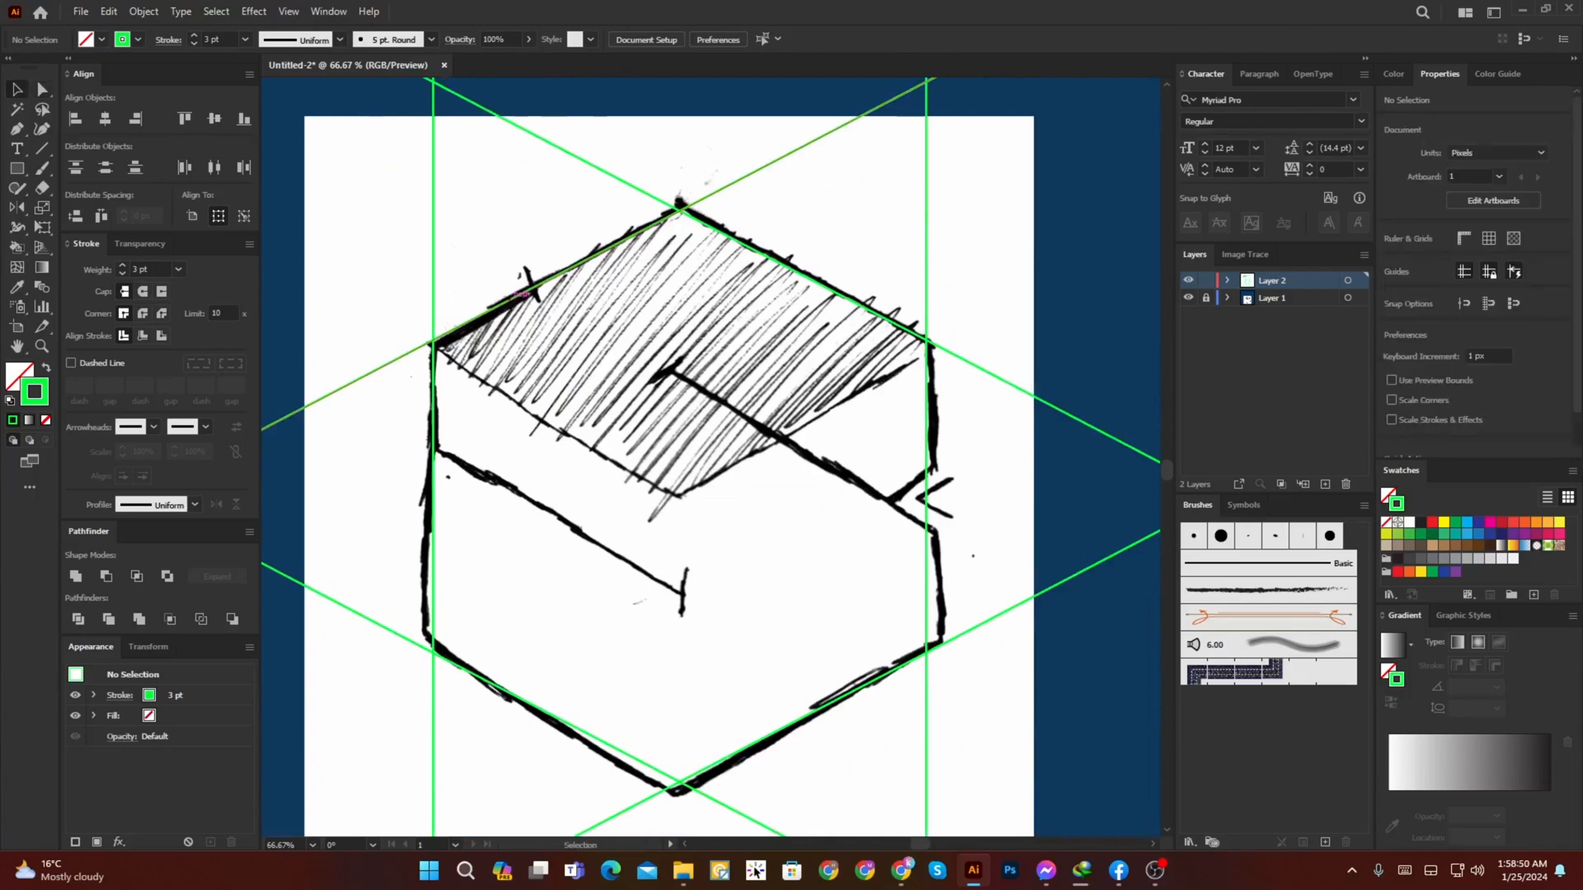
double_click(516, 296)
left_click(516, 296)
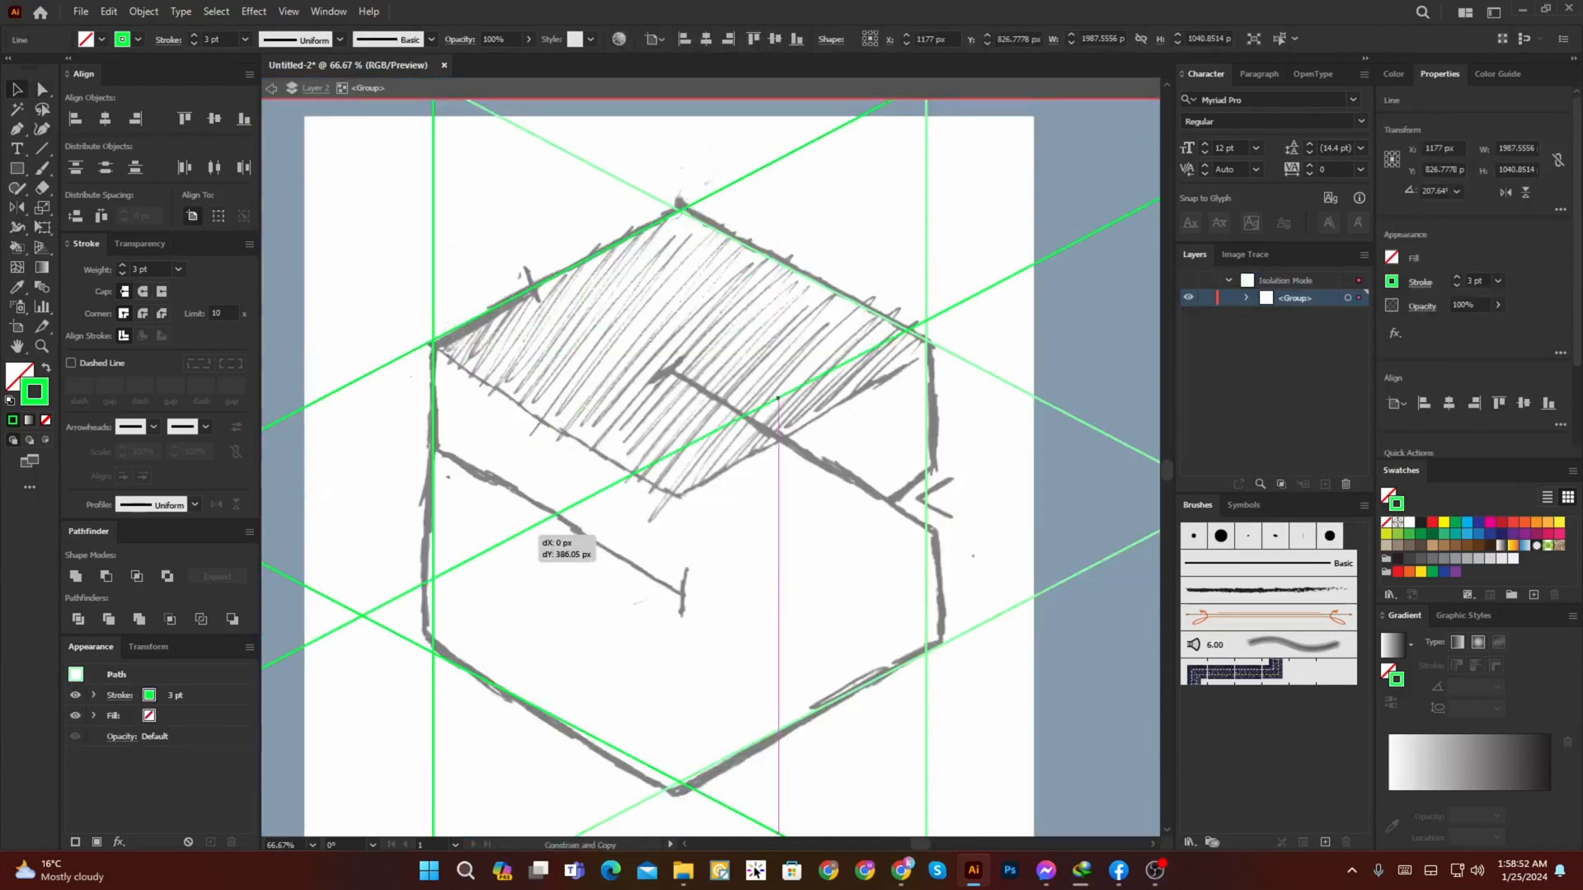
left_click_drag(467, 669, 550, 472)
left_click_drag(777, 637, 777, 638)
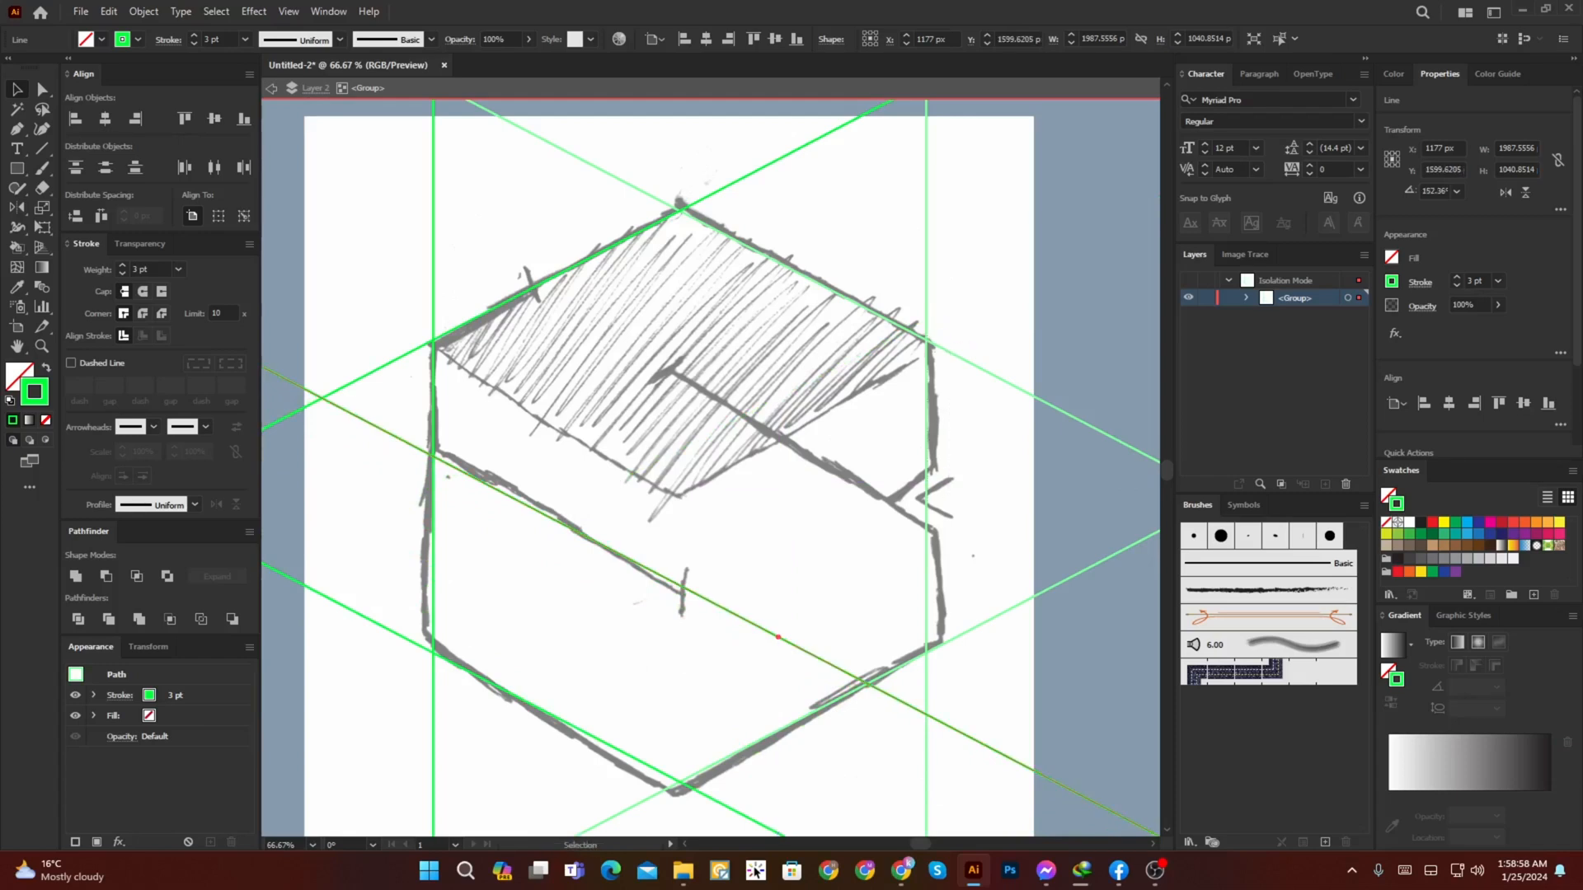
key("Escape")
Step: Inside the right line group, copy the upper-right diagonal onto the inner-right line and mirror a copy of it at the notch
double_click(932, 344)
left_click_drag(933, 345, 942, 508)
key("o")
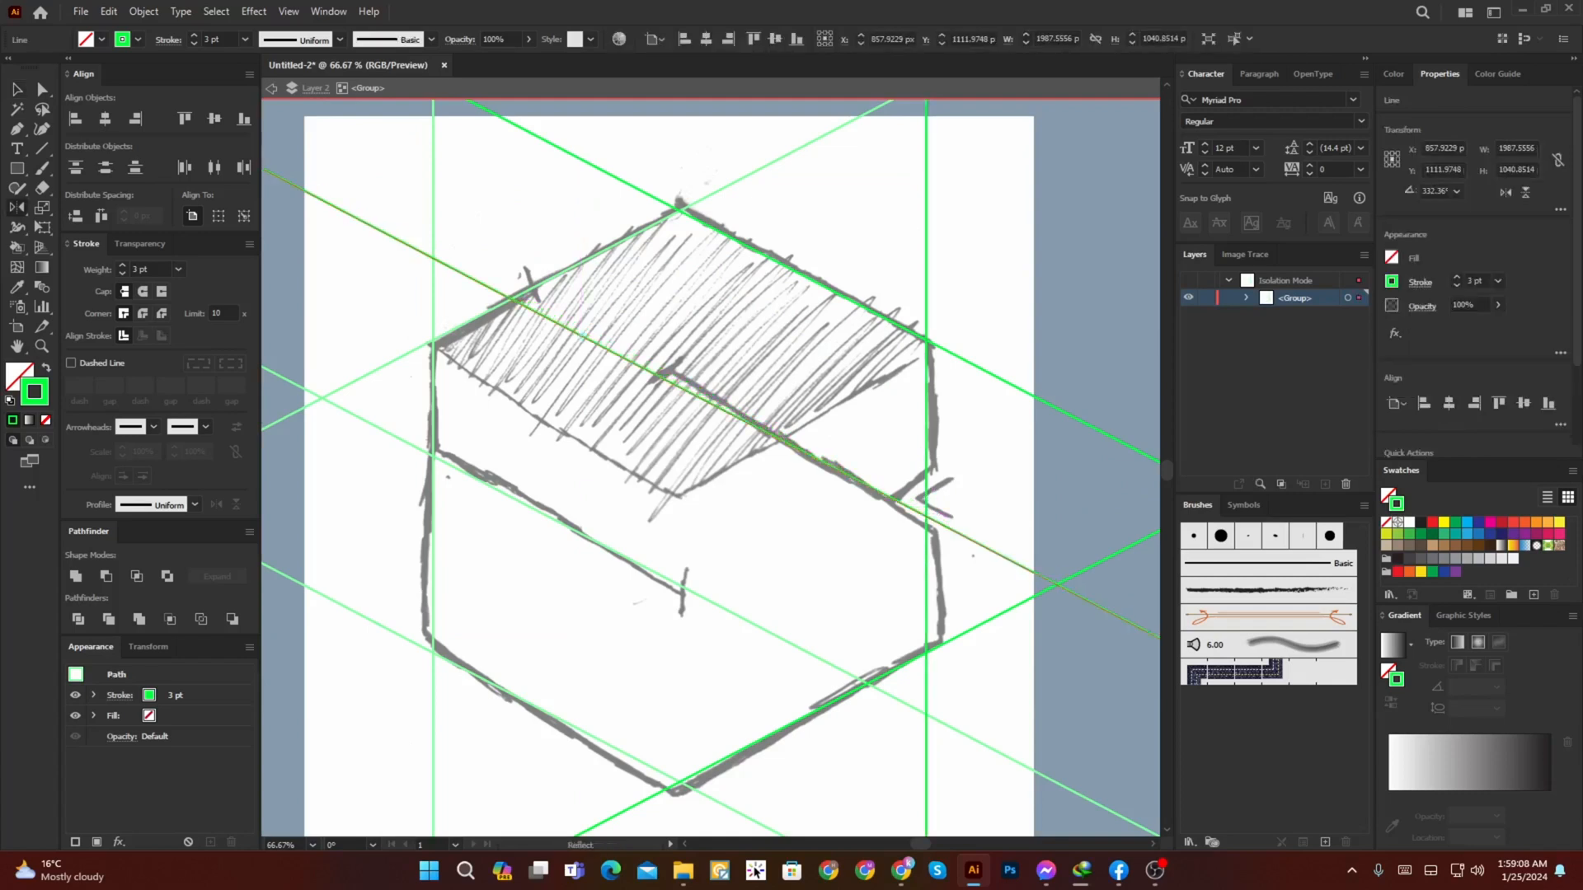
left_click(893, 499)
left_click_drag(950, 498, 981, 437)
Step: Shorten the mirrored notch line by pulling its long lower-left end up close to the notch
scroll(956, 474, "down", 2)
key("a")
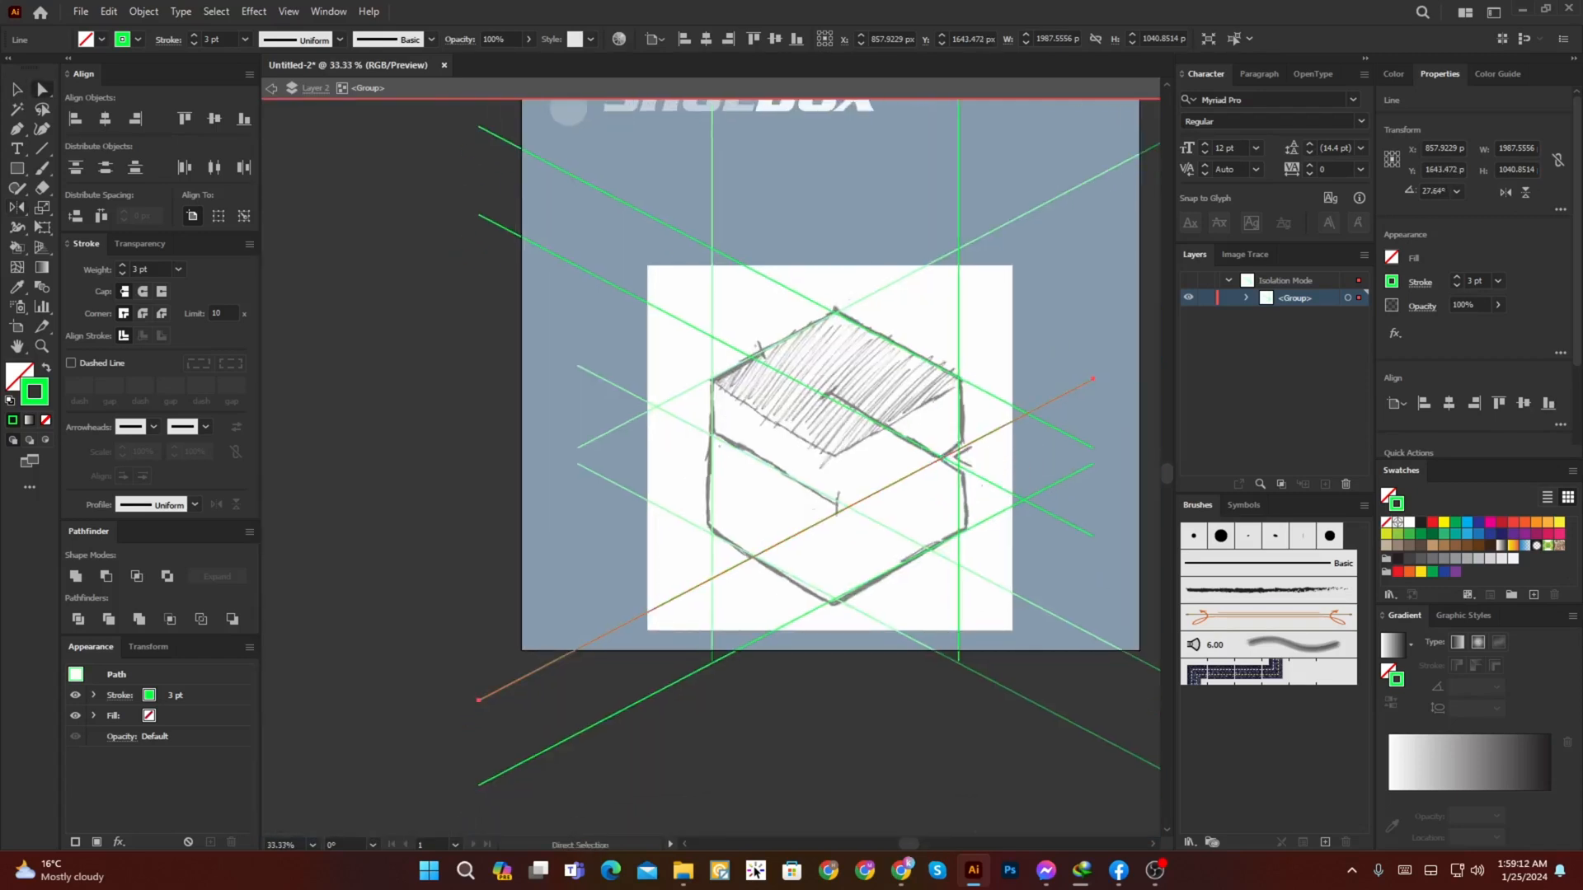
left_click_drag(479, 700, 896, 482)
key("v")
left_click(1039, 553)
left_click_drag(1038, 528, 925, 544)
left_click_drag(956, 429, 829, 528)
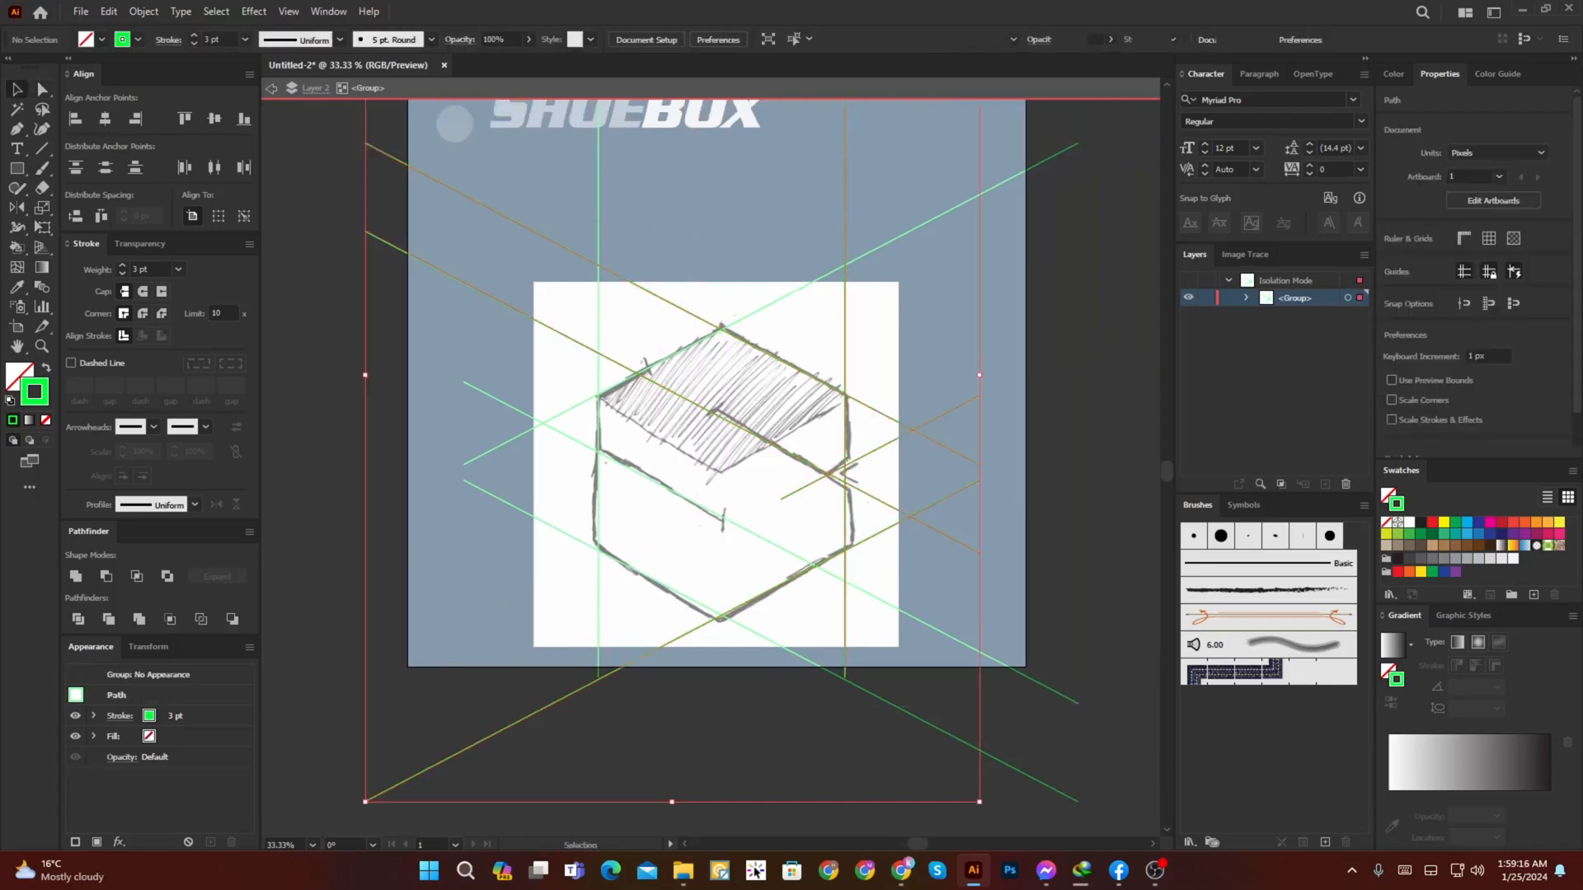
key("shift+m")
key("ctrl+plus")
key("Escape")
key("ctrl+minus")
key("ctrl+minus")
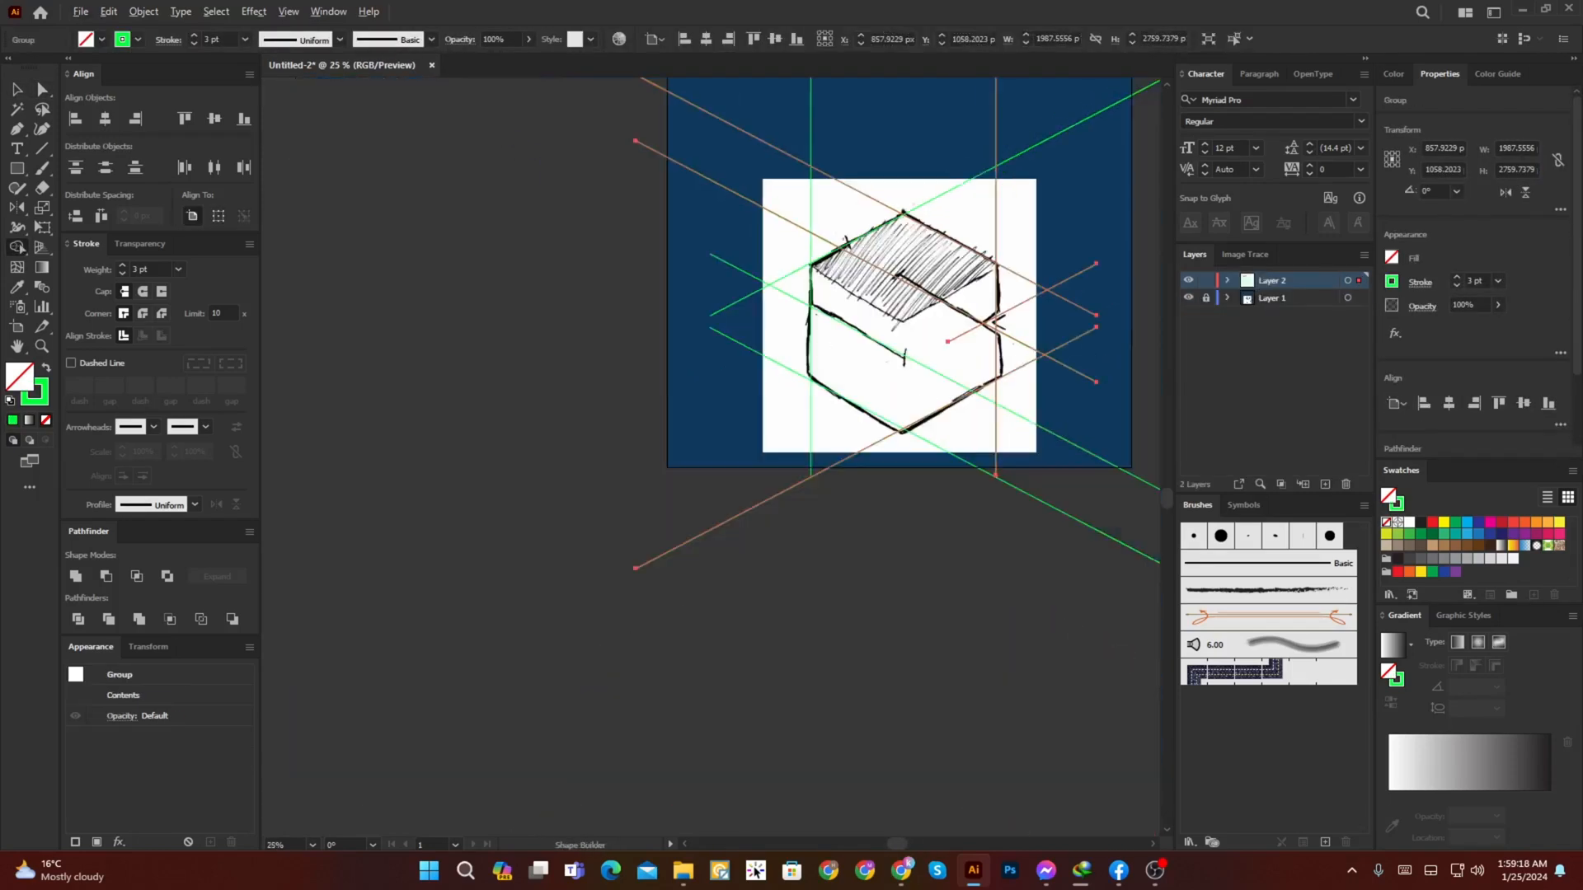
Step: Select both line groups and use Shape Builder to remove all the line segments outside the hexagon outline
key("ctrl+a")
left_click_drag(1039, 536, 869, 545)
key("v")
left_click(972, 594)
left_click(924, 603)
key("shift+m")
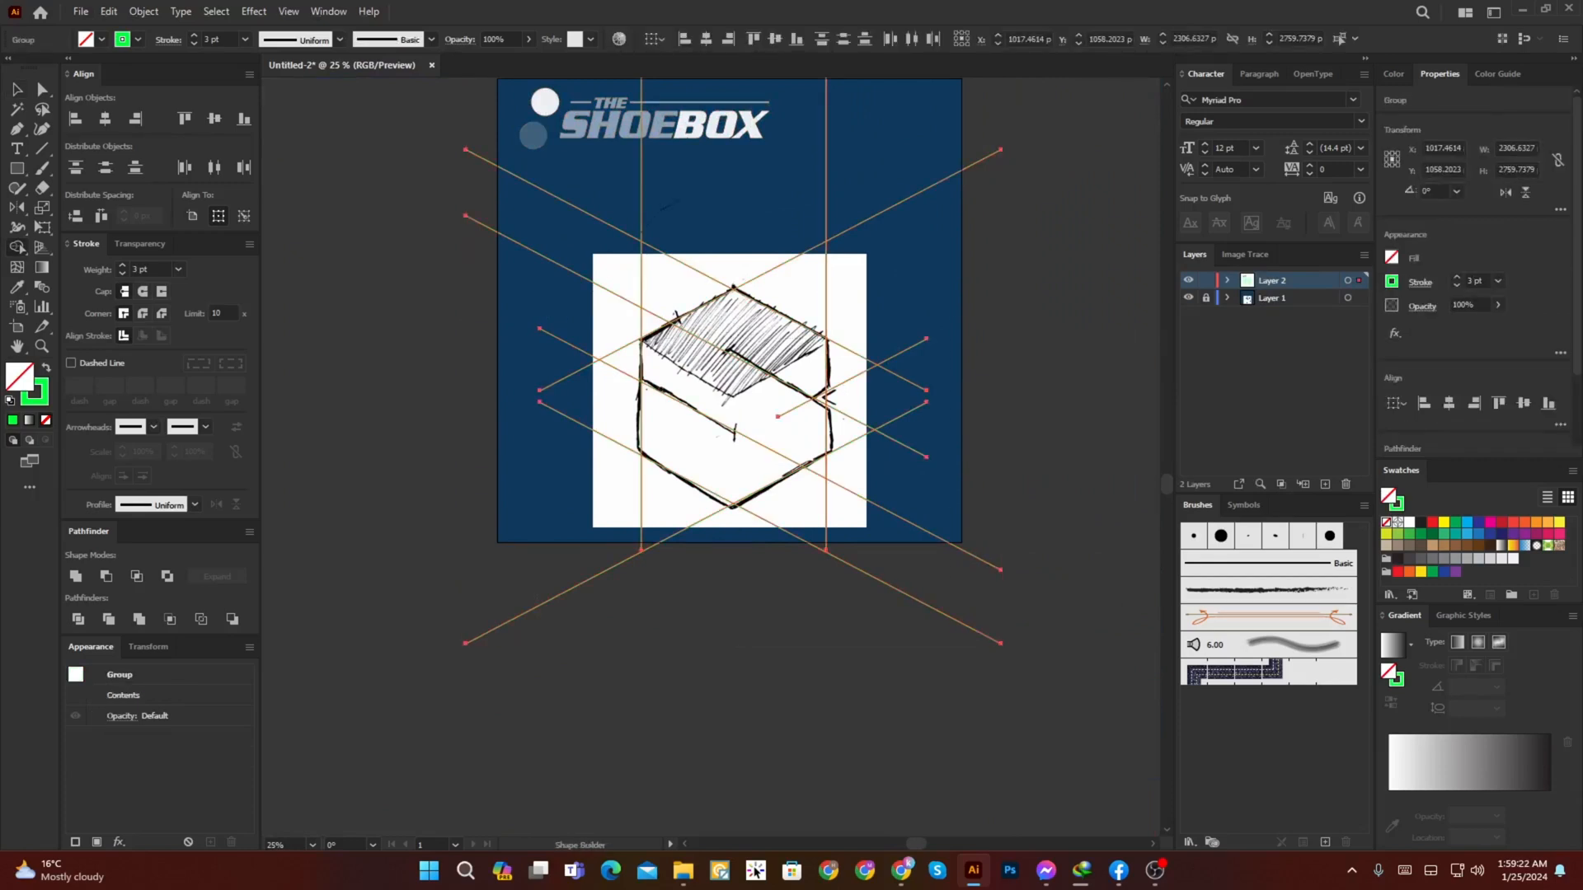
left_click_drag(629, 319, 635, 320)
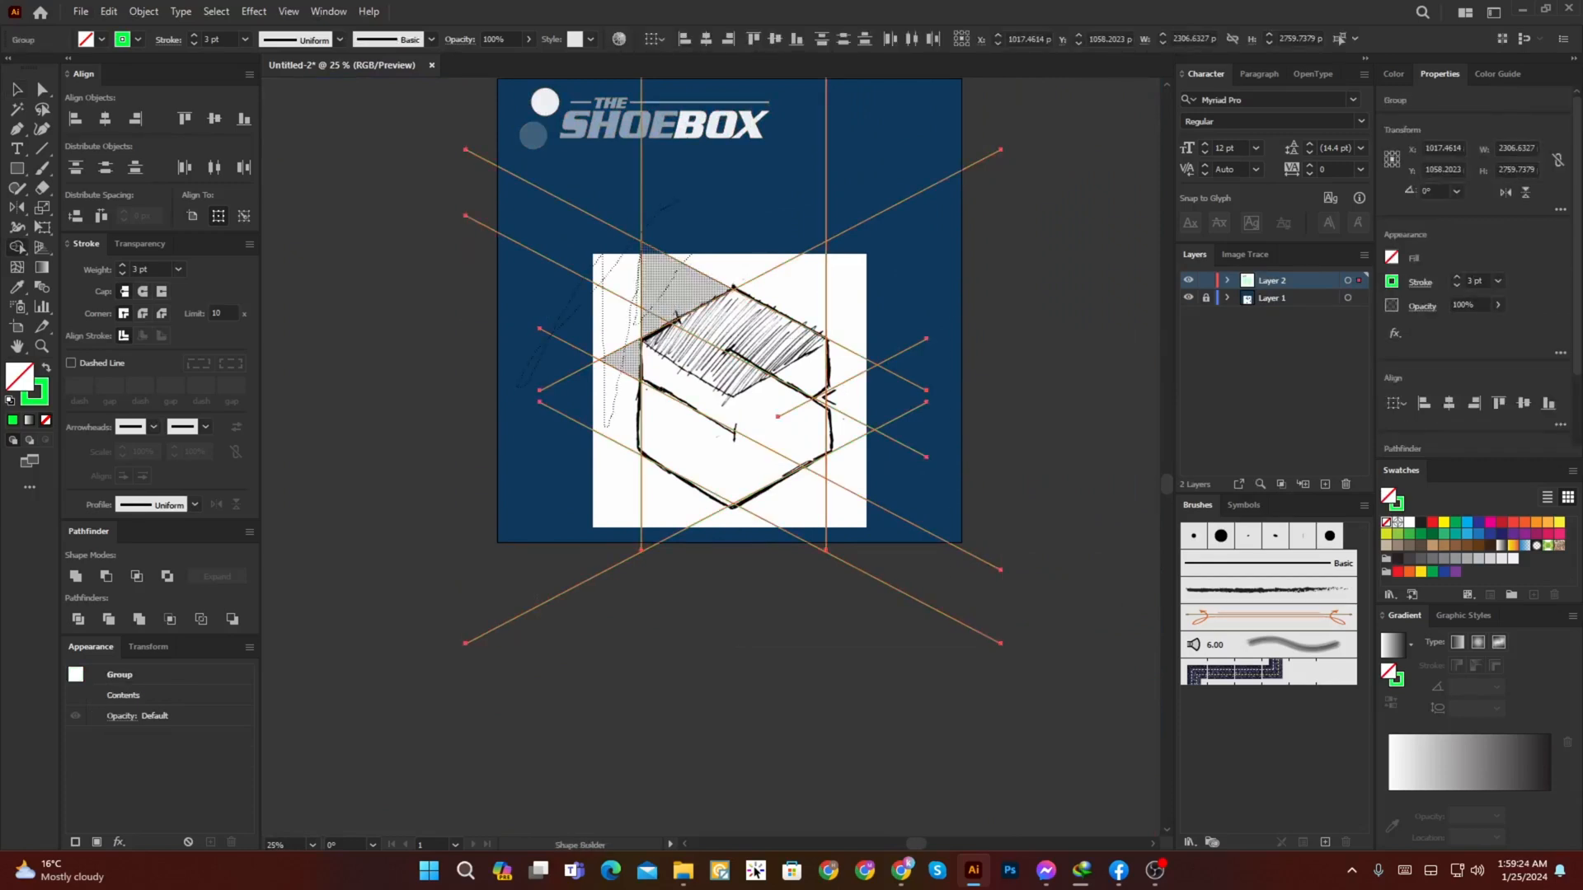
left_click_drag(678, 200, 863, 317)
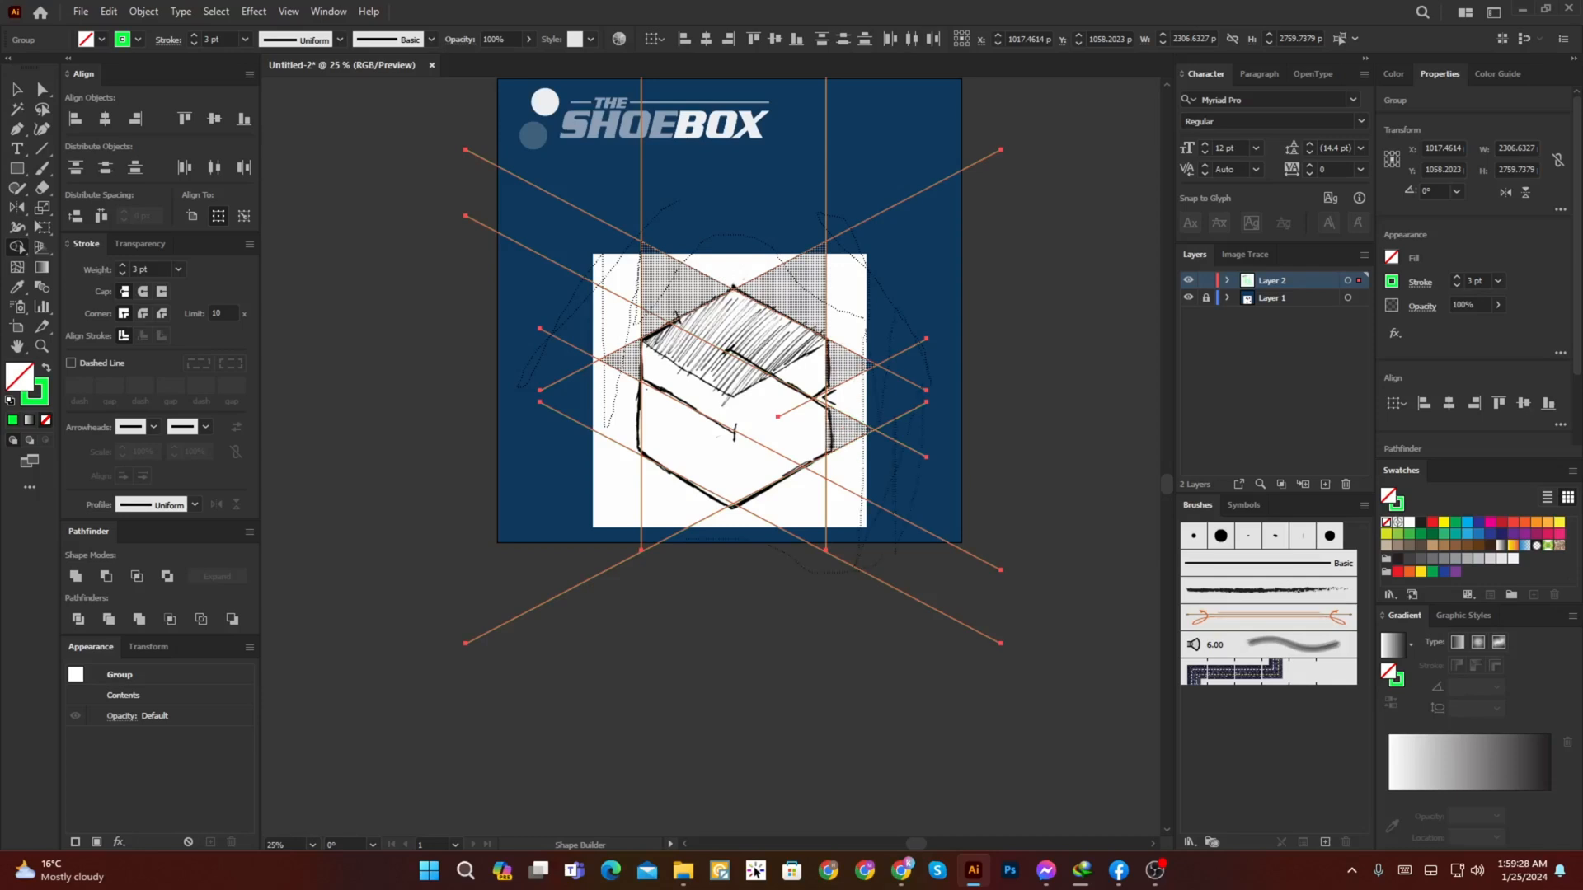
left_click_drag(829, 518, 827, 497)
scroll(827, 495, "up", 3)
left_click(804, 417, "alt")
left_click_drag(528, 288, 828, 565)
left_click_drag(449, 417, 450, 577)
scroll(714, 302, "up", 3)
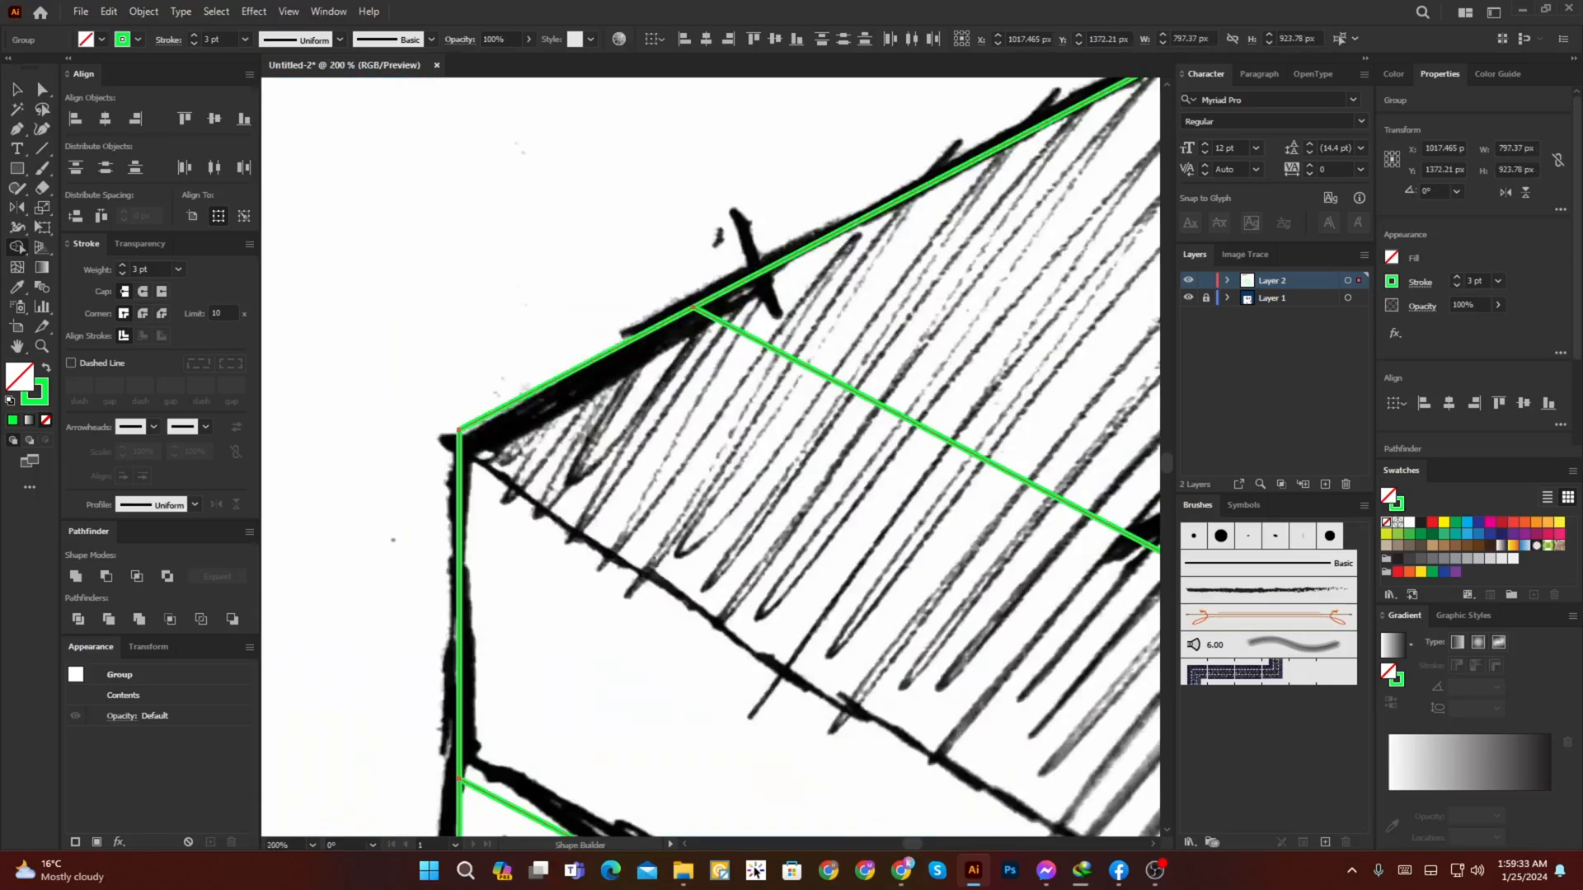
Step: Hide the panels and draw a vertical line from the hexagon's top corner down past its centre
scroll(714, 301, "down", 3)
key("Tab")
left_click_drag(714, 363, 681, 333)
key("v")
key("ctrl+shift+a")
key("backslash")
left_click_drag(681, 203, 681, 705)
key("ctrl+shift+a")
Step: Duplicate the hexagon's upper-left edge inside its group and place the copy across the sketched start of the inner-right line
key("v")
left_click(628, 231)
double_click(615, 239)
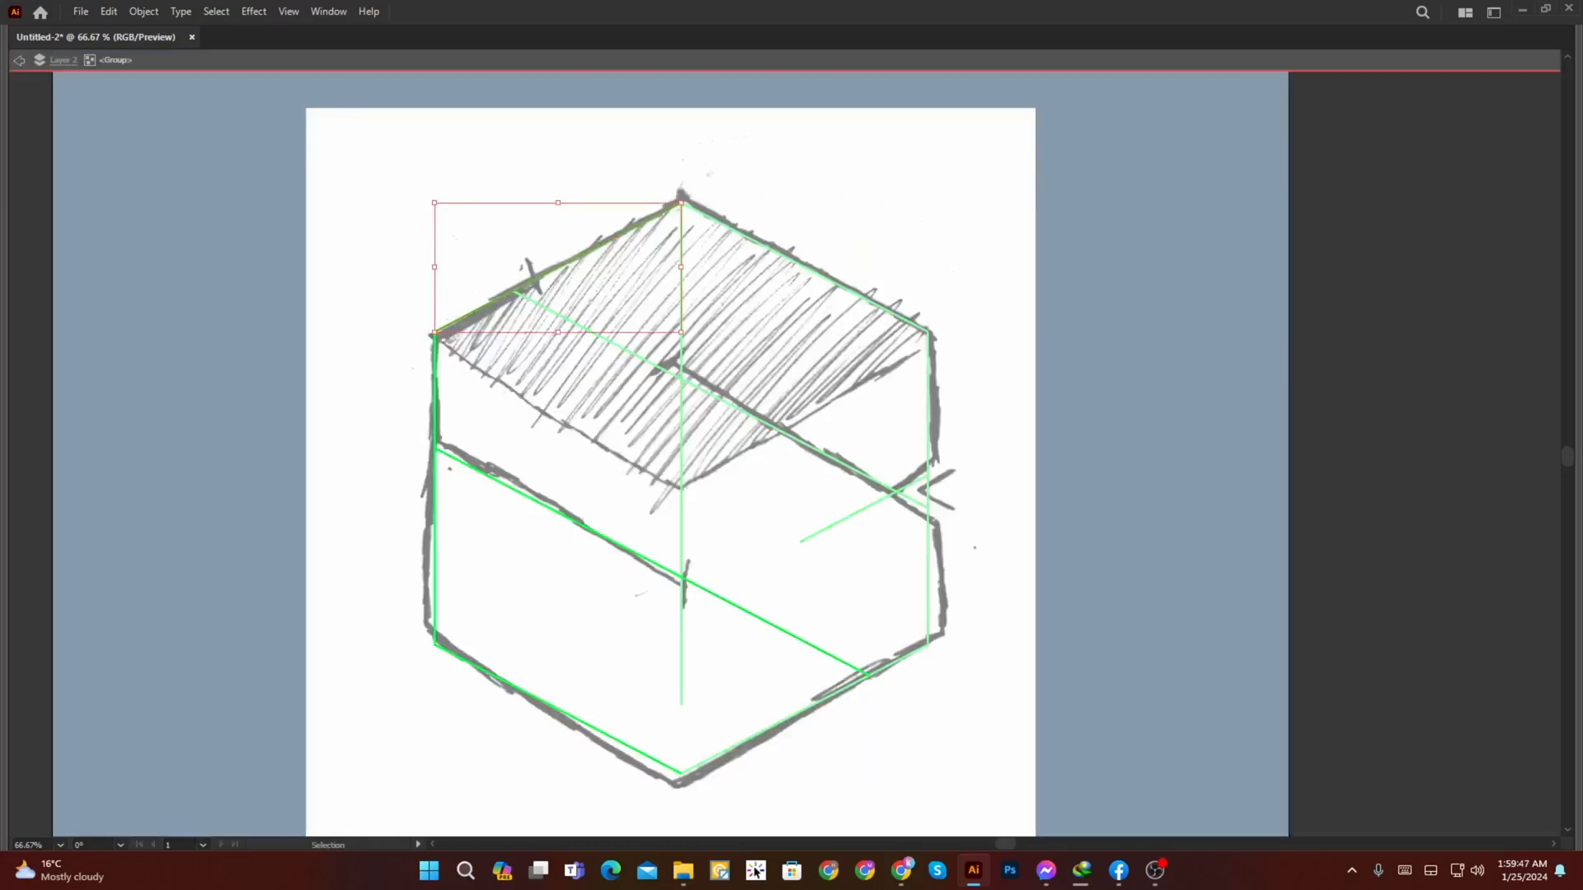
left_click_drag(594, 248, 690, 353)
double_click(1033, 122)
Step: Use Shape Builder to remove the inner-right line's part beyond the short diagonal and the inner-left line's part beyond the centre line
left_click_drag(1034, 122, 500, 719)
key("shift+m")
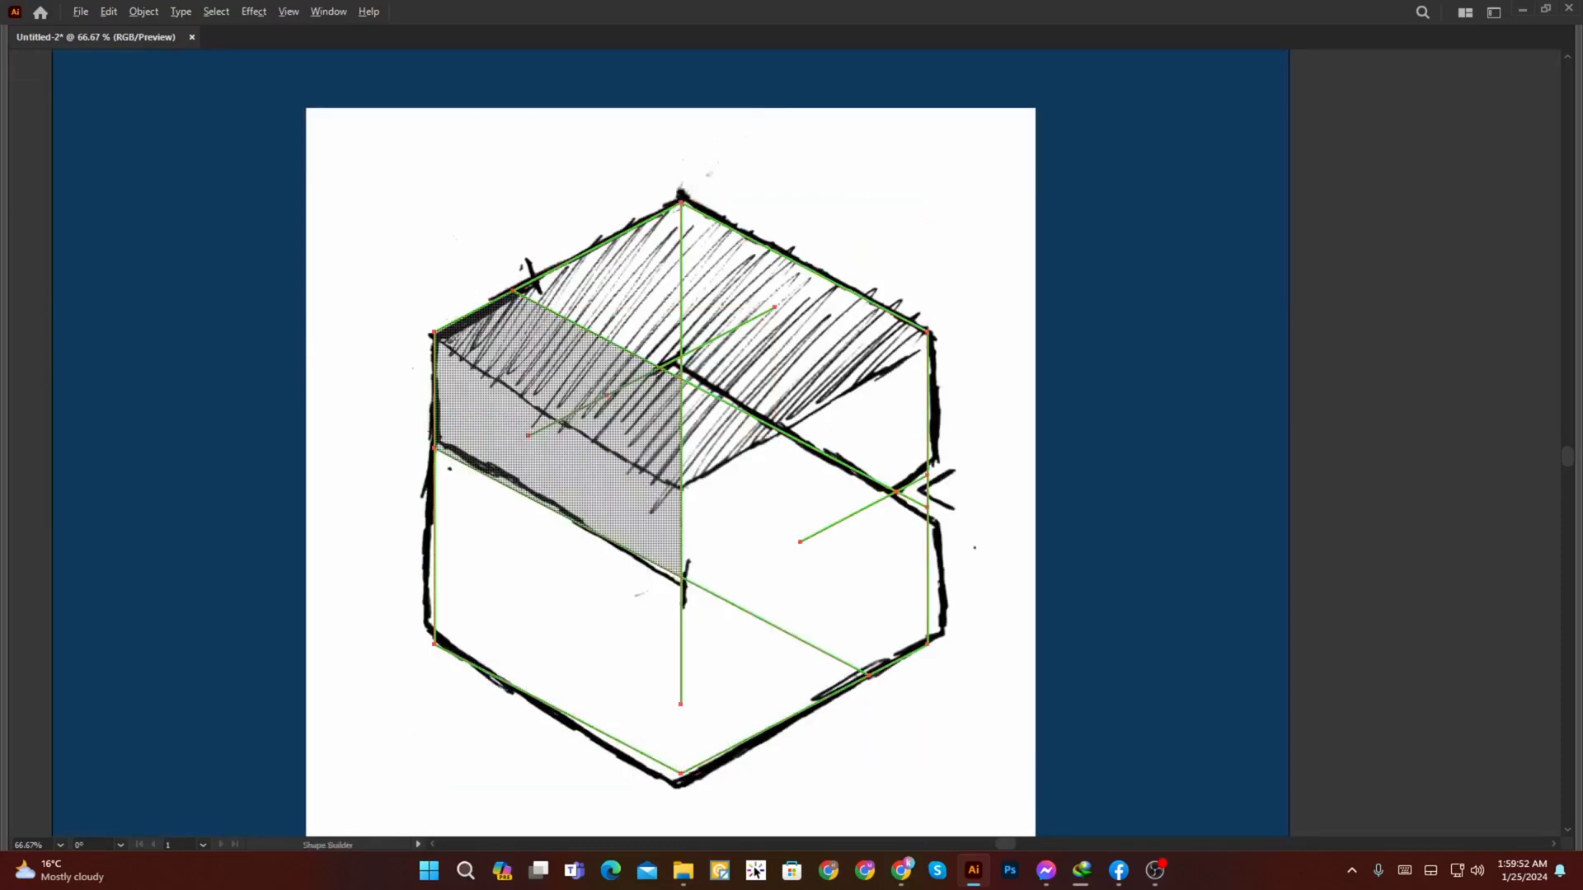
scroll(641, 361, "up", 1)
left_click(569, 318, "alt")
scroll(712, 563, "down", 1)
left_click(799, 694, "alt")
key("v")
key("ctrl+shift+a")
Step: Select the vertical centre line alone and delete it
key("a")
left_click(706, 567)
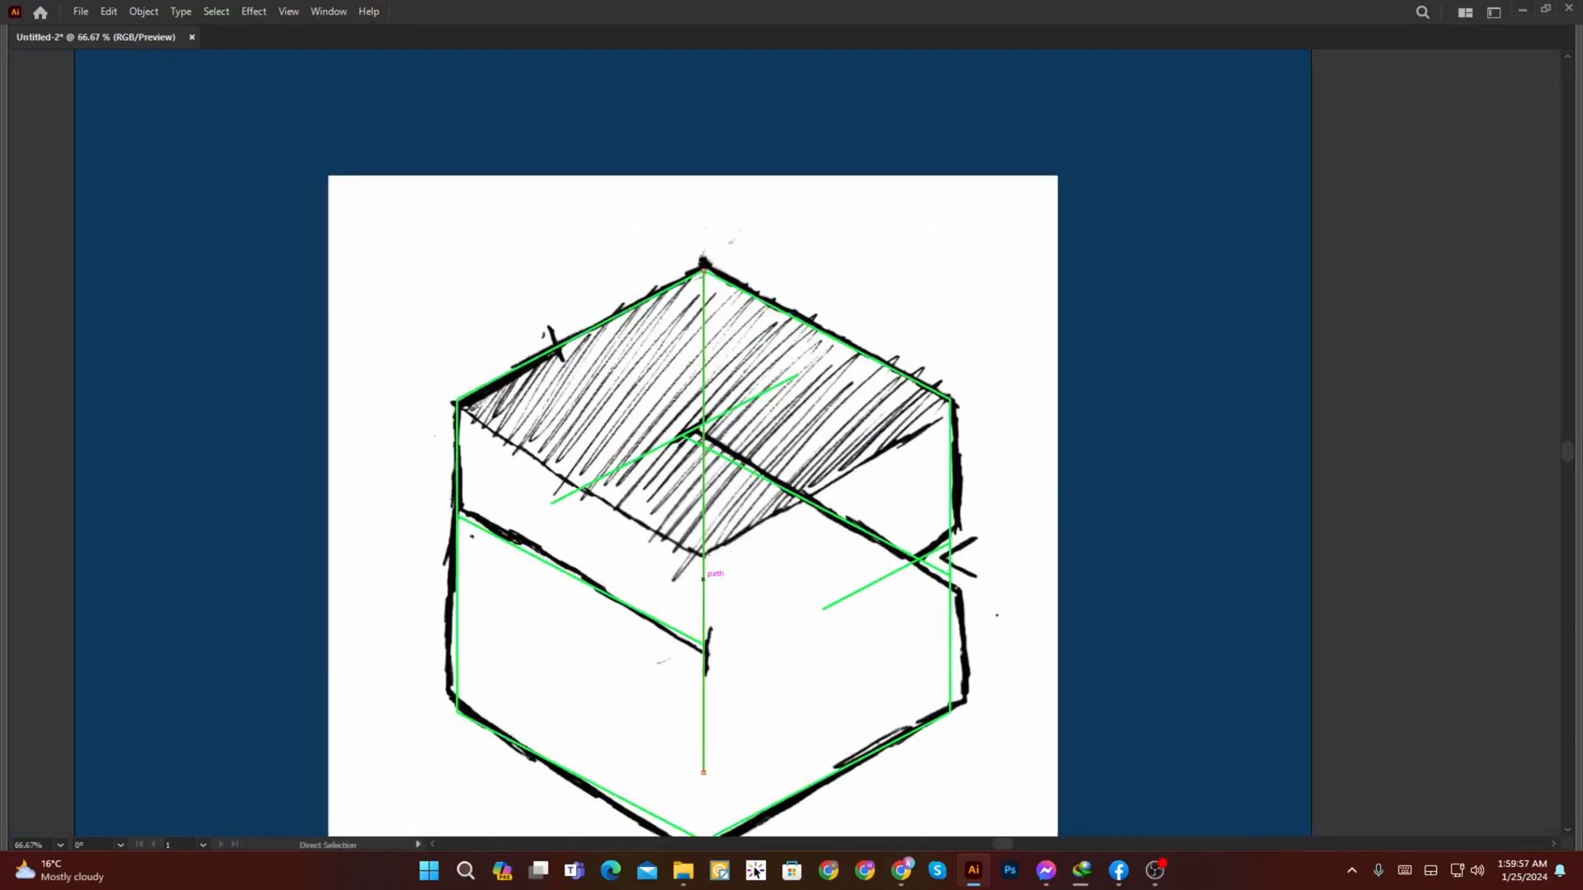
key("Delete")
Step: Inside the line group, add a line from the hexagon's upper-left corner, parallel to the inner-left line, reaching past the right side
key("v")
left_click(825, 509)
left_click_drag(710, 577, 769, 499)
key("ctrl+shift+a")
double_click(763, 565)
left_click_drag(763, 566, 1189, 672)
key("a")
key("v")
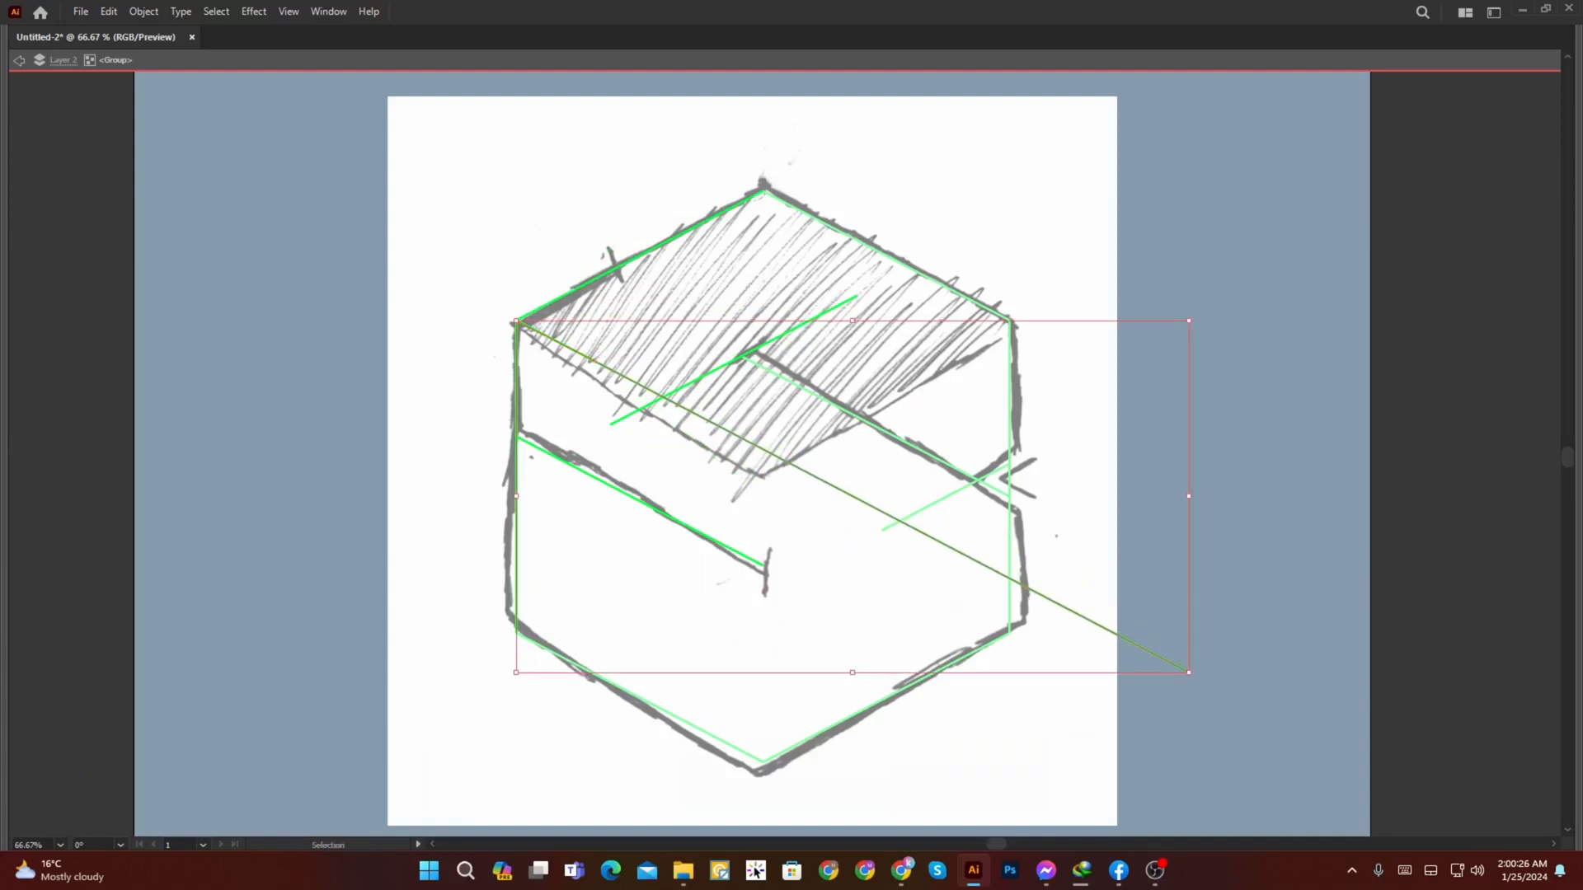
Step: Reflect a copy of the long diagonal across the vertical axis through the hexagon's top corner
key("o")
left_click(762, 190)
left_click_drag(763, 198, 762, 252)
key("a")
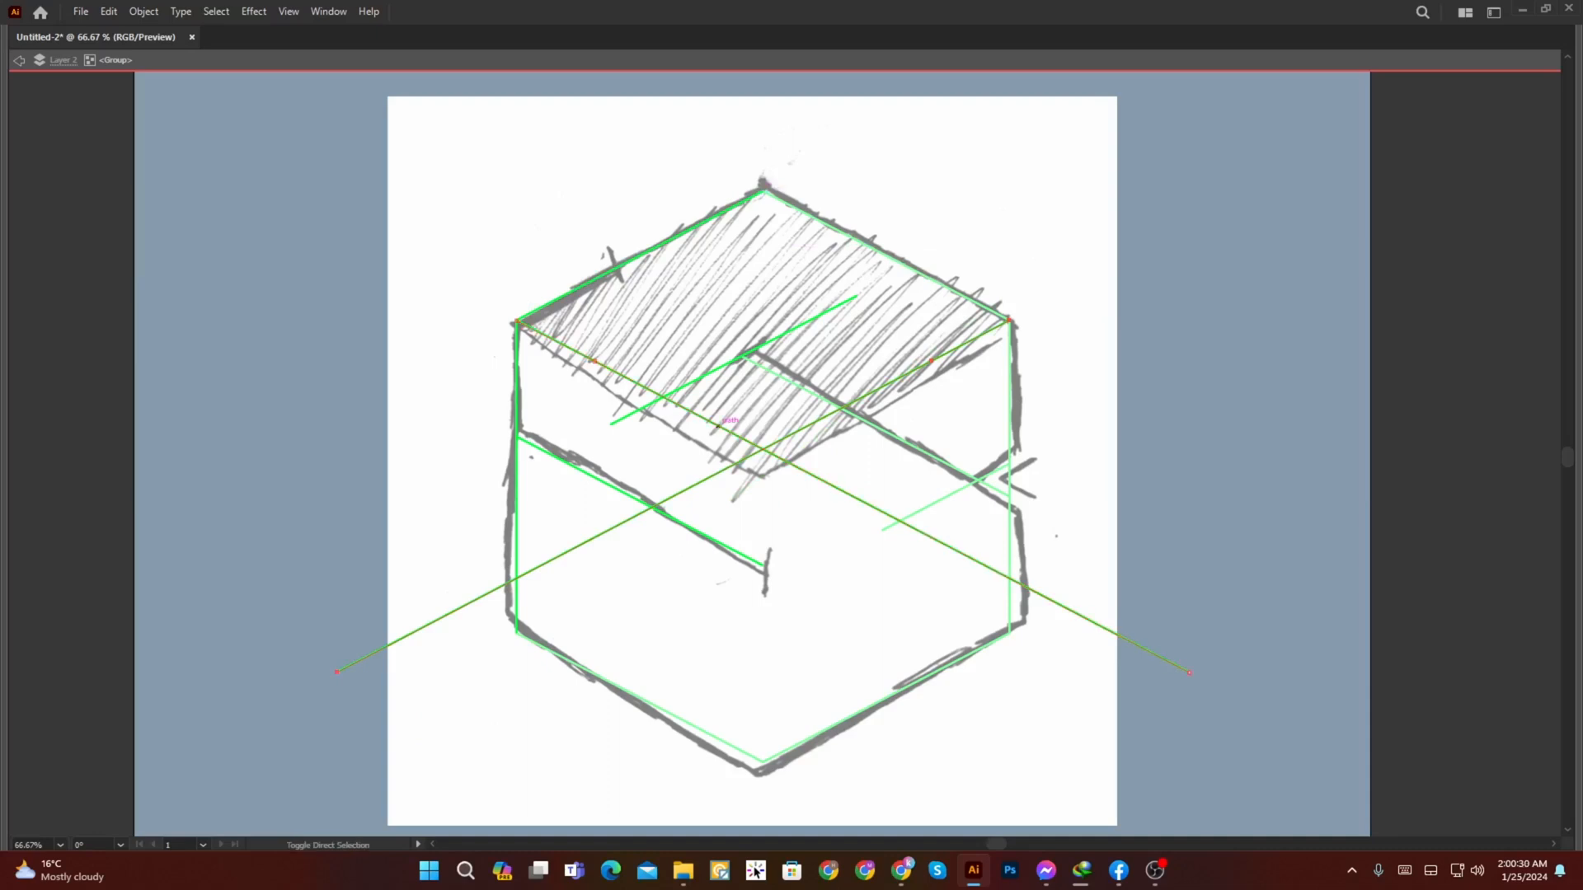
Step: Trim the two crossing diagonals into a V meeting on the centre axis, slightly round its corner, and leave the group
left_click_drag(688, 460, 853, 485)
key("v")
key("a")
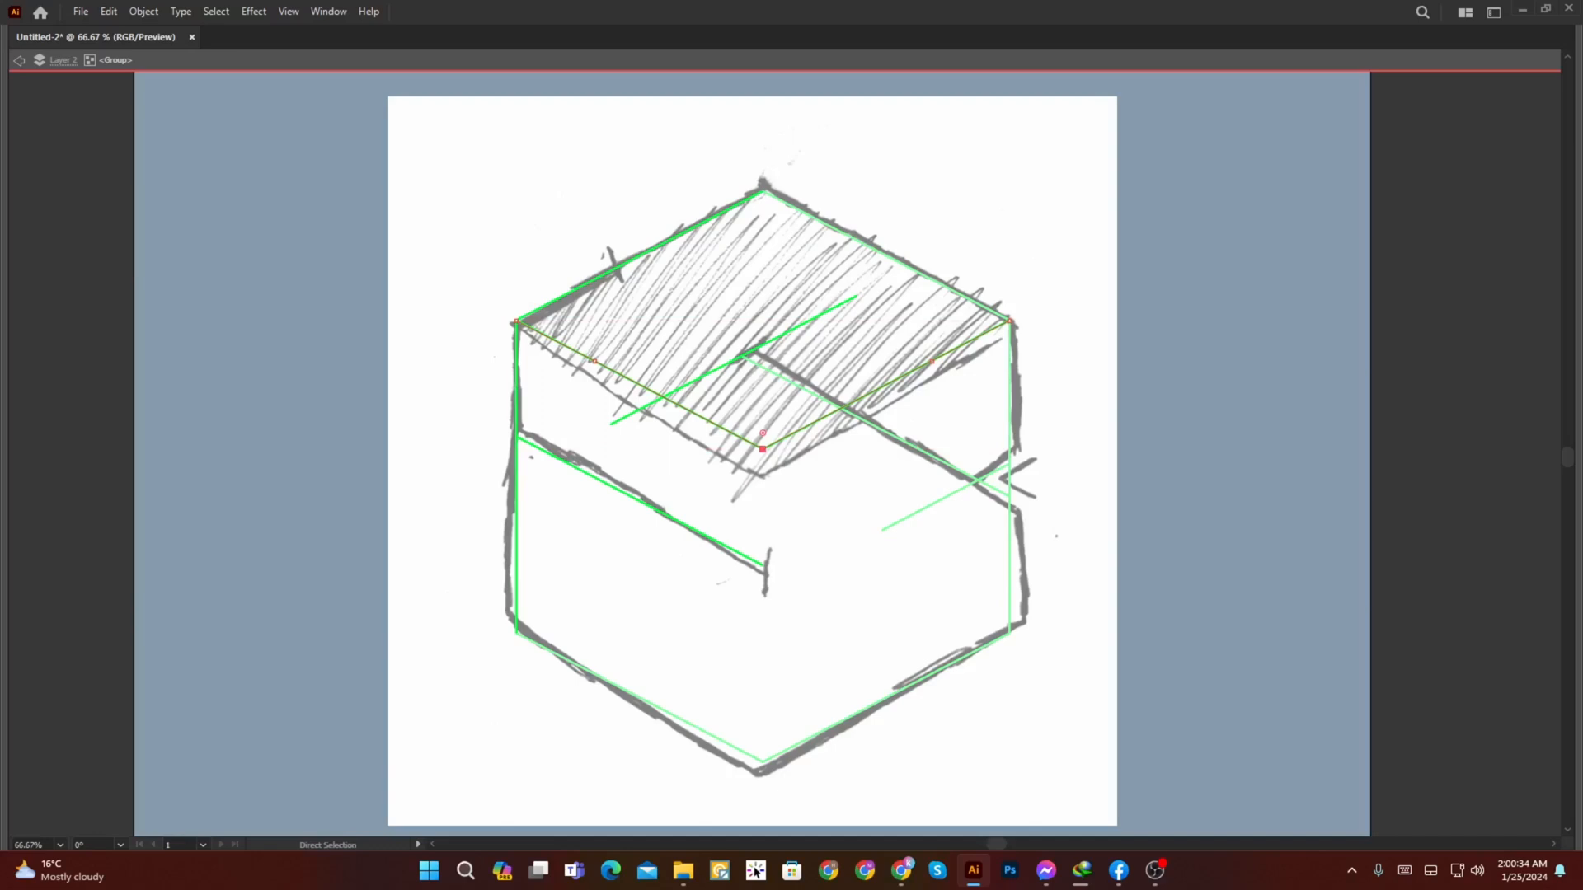
left_click_drag(762, 399, 763, 406)
key("v")
key("Escape")
Step: Show the panels again and select both line groups
left_click(824, 399)
key("Tab")
left_click_drag(816, 363, 572, 379)
left_click(584, 343, "shift")
scroll(584, 343, "down", 2)
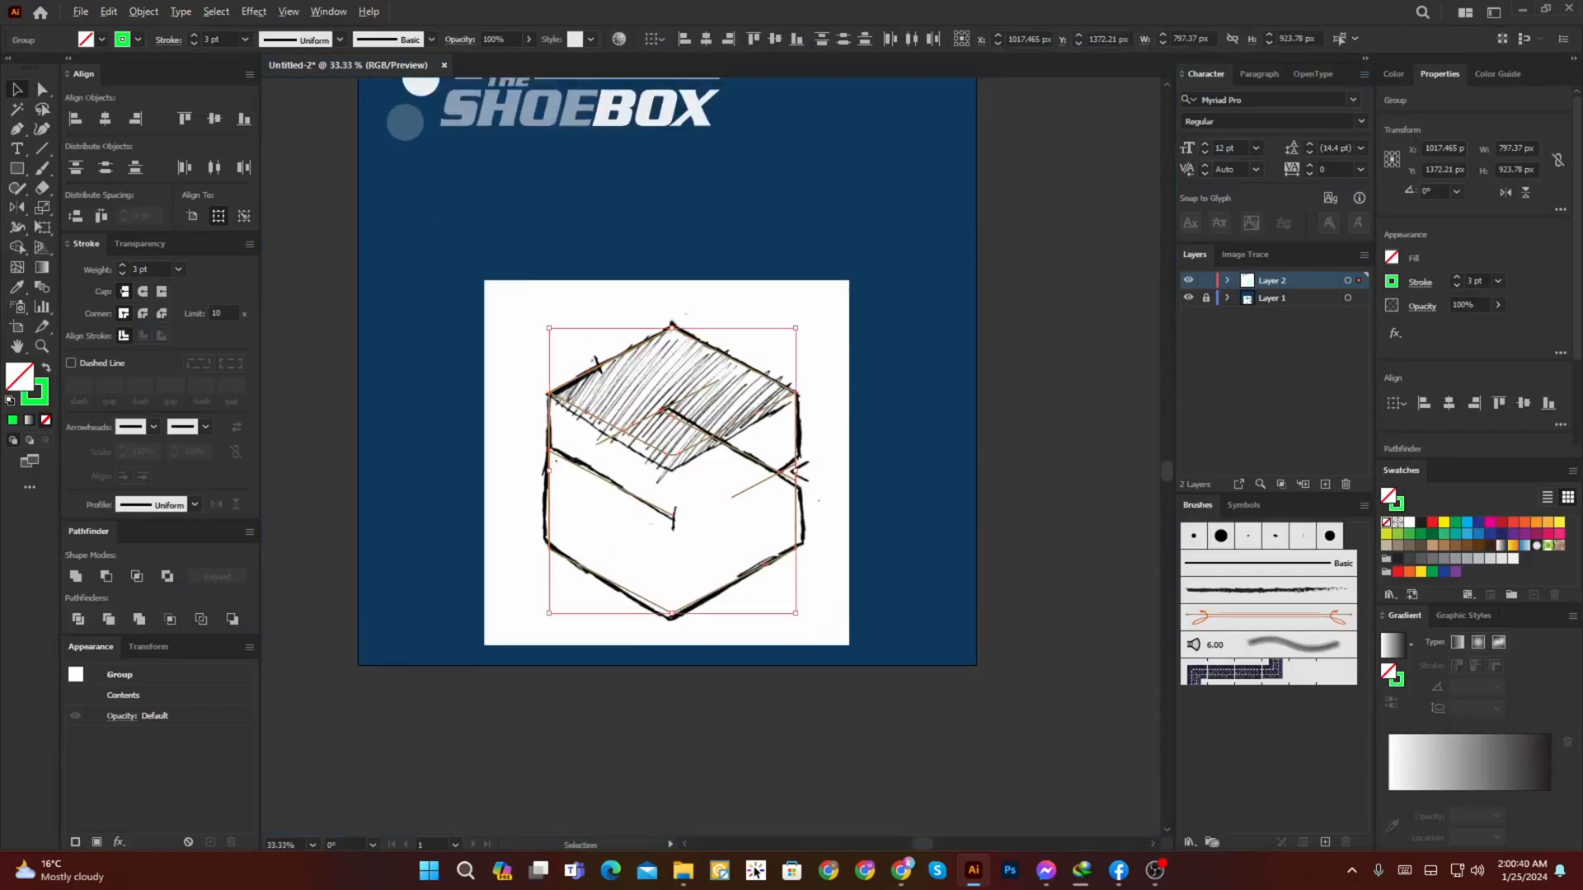
Step: Try deleting the short diagonal across the inner-right line, and undo the deletion
scroll(651, 412, "up", 2)
left_click(652, 412)
key("a")
left_click(647, 422)
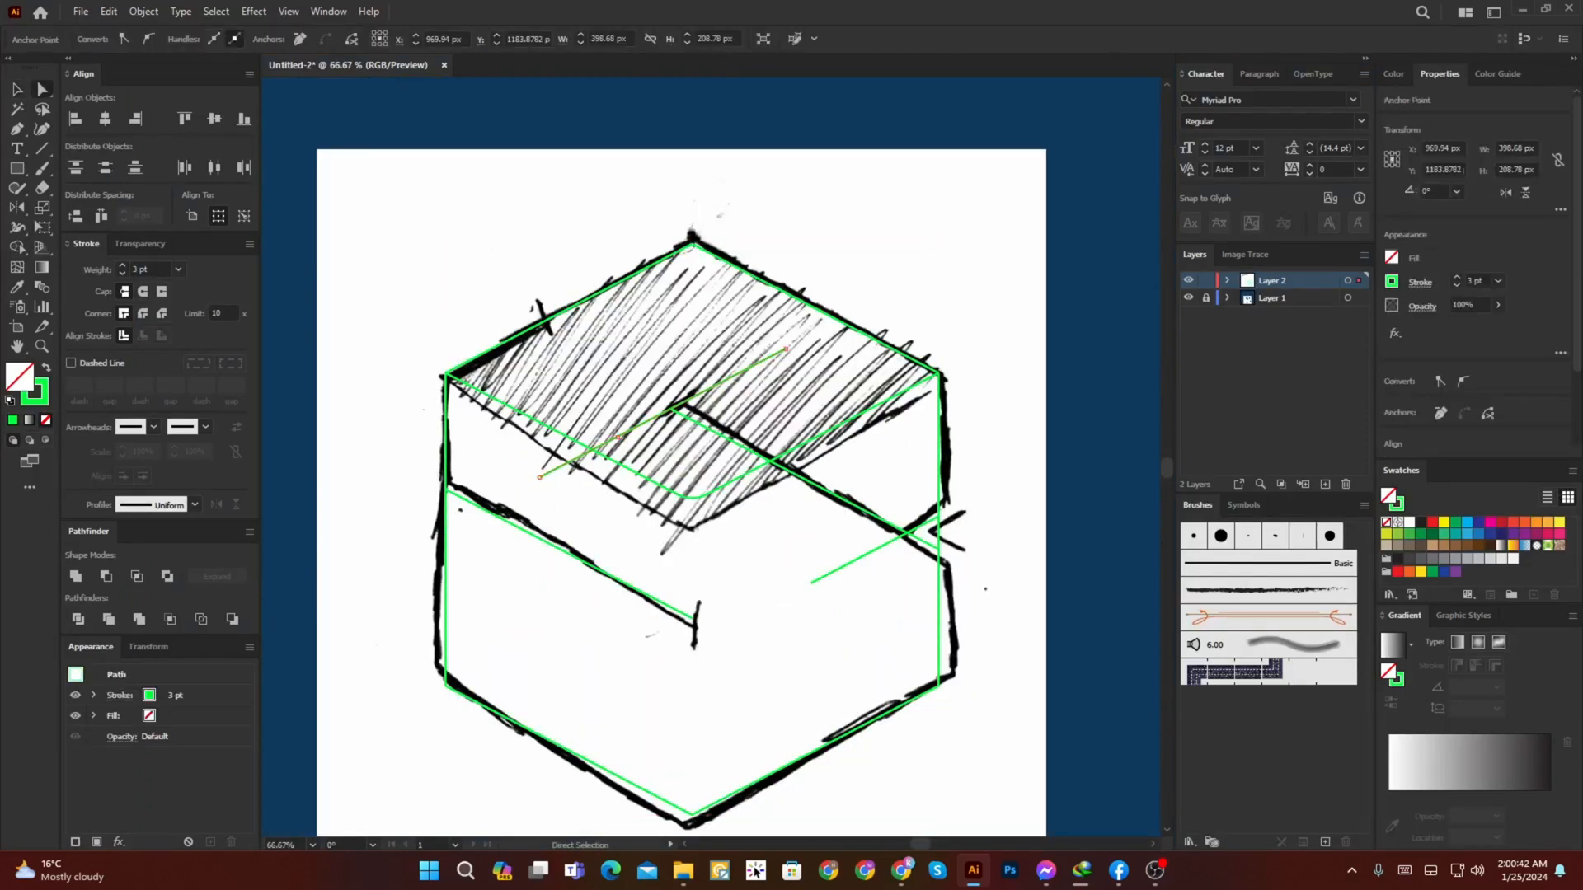
key("Delete")
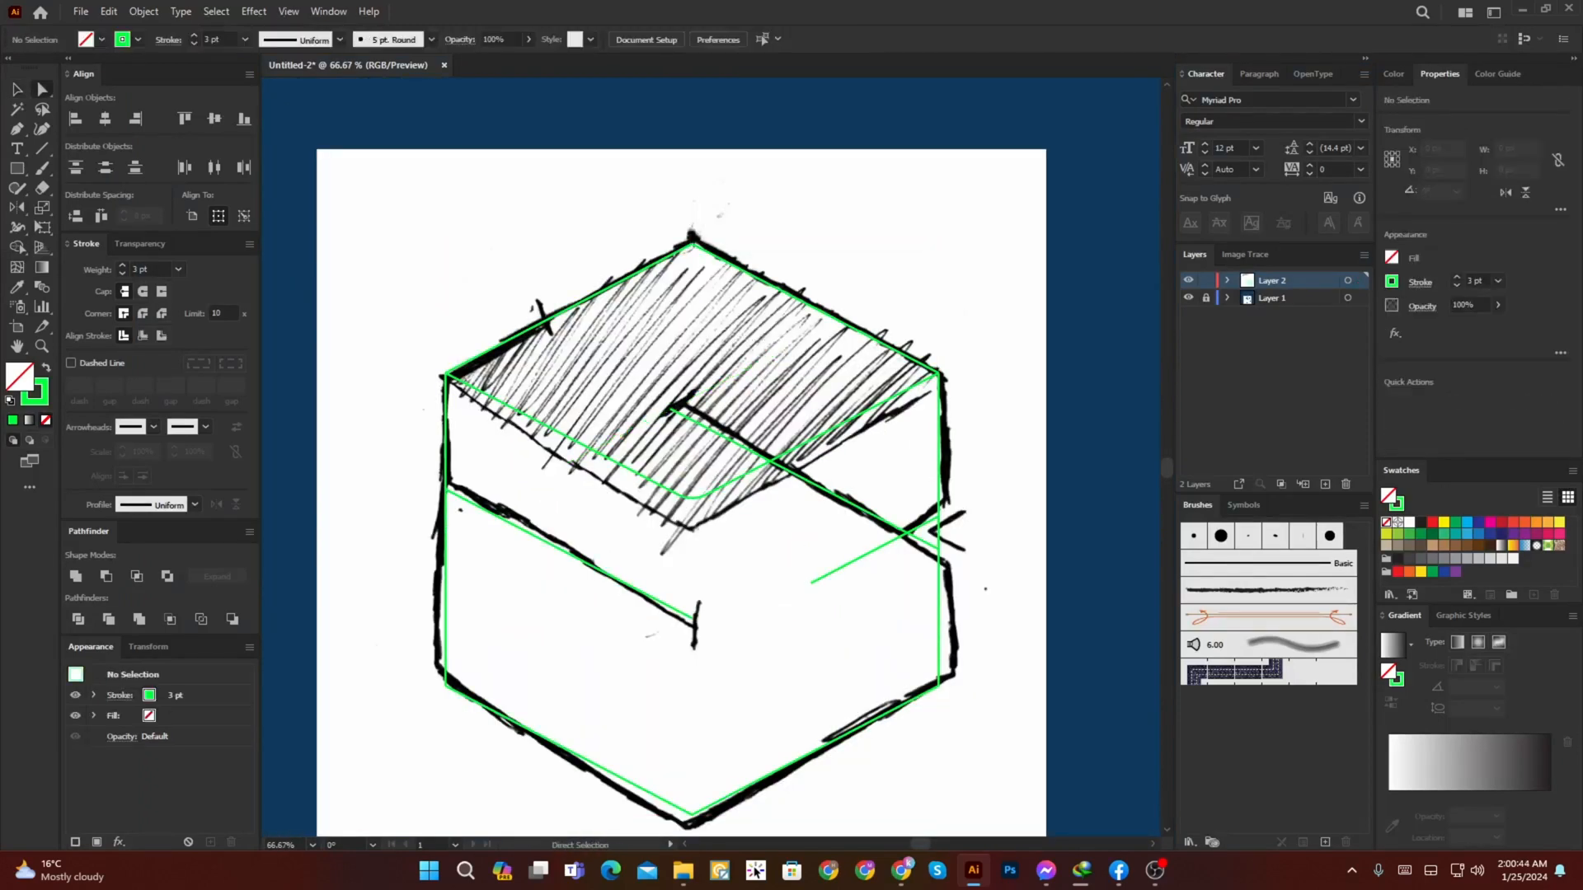
key("ctrl+z")
Step: Cut the short diagonal and the V line out of the hexagon group and paste them in place outside it
left_click(627, 528)
key("v")
left_click(627, 432)
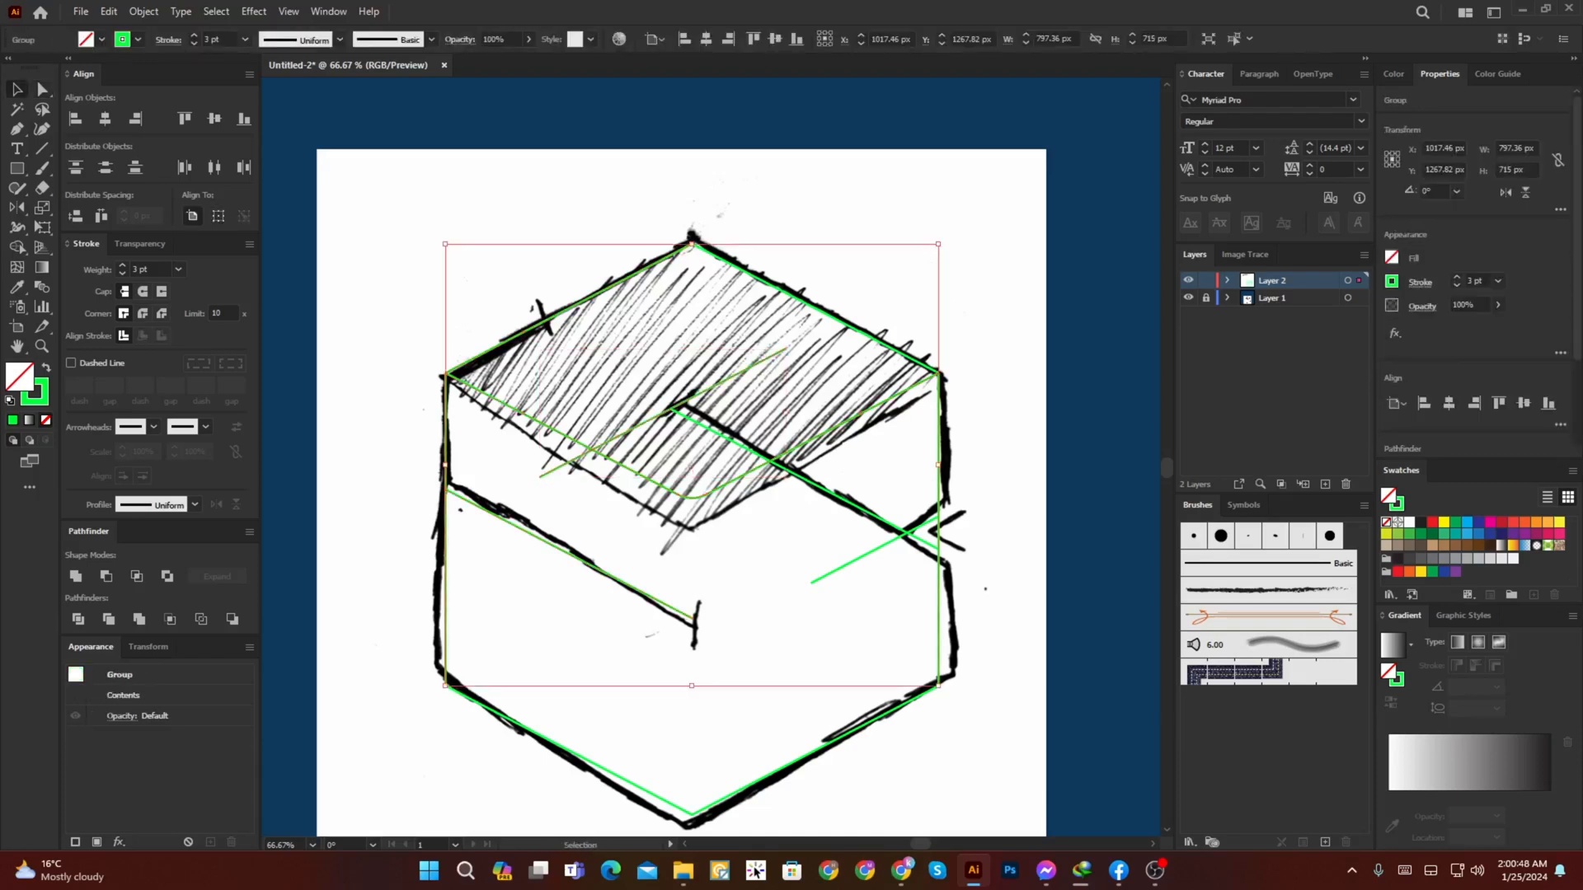
double_click(757, 362)
left_click(758, 361)
key("ctrl+x")
key("Escape")
key("ctrl+f")
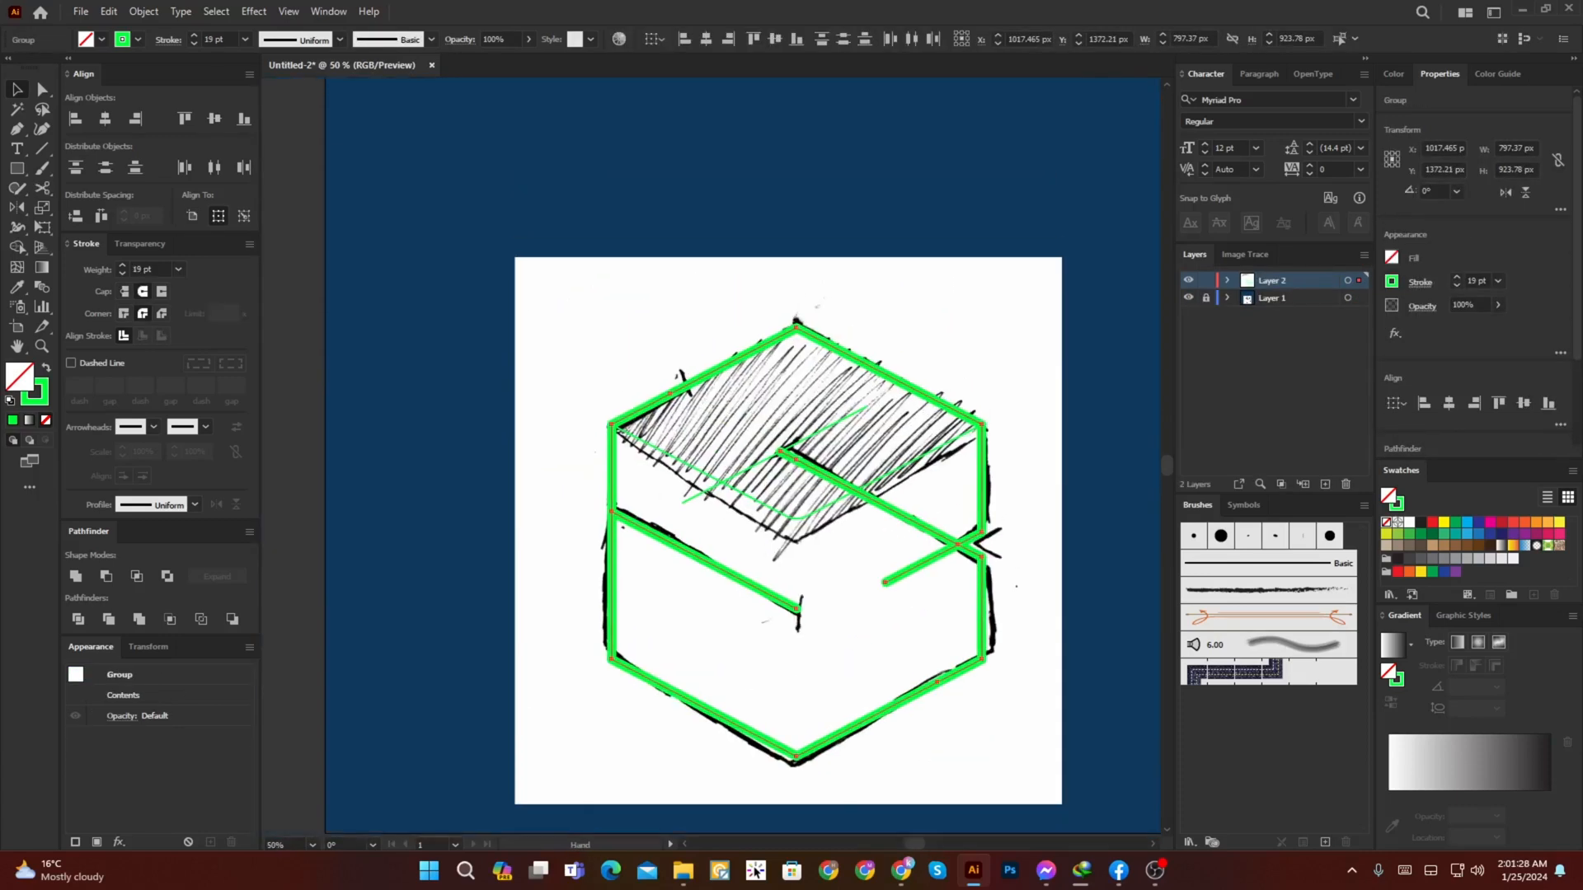
Step: Try thicker stroke weights on the hexagon outline and its inner lines, up to 58 pt
scroll(745, 365, "up", 2)
left_click(122, 265)
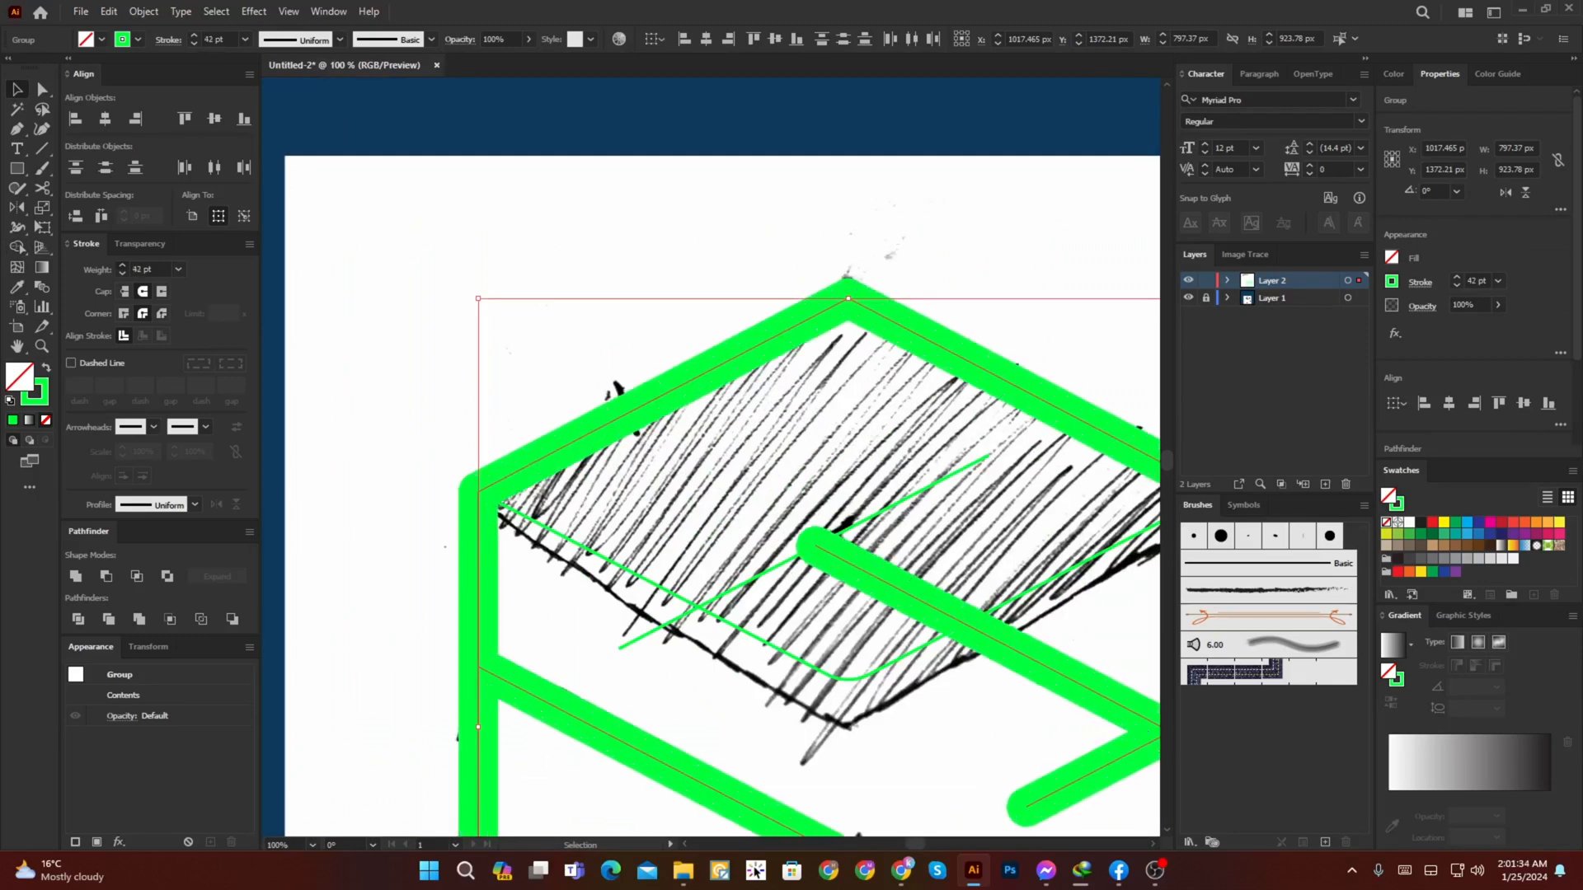
scroll(497, 303, "down", 3)
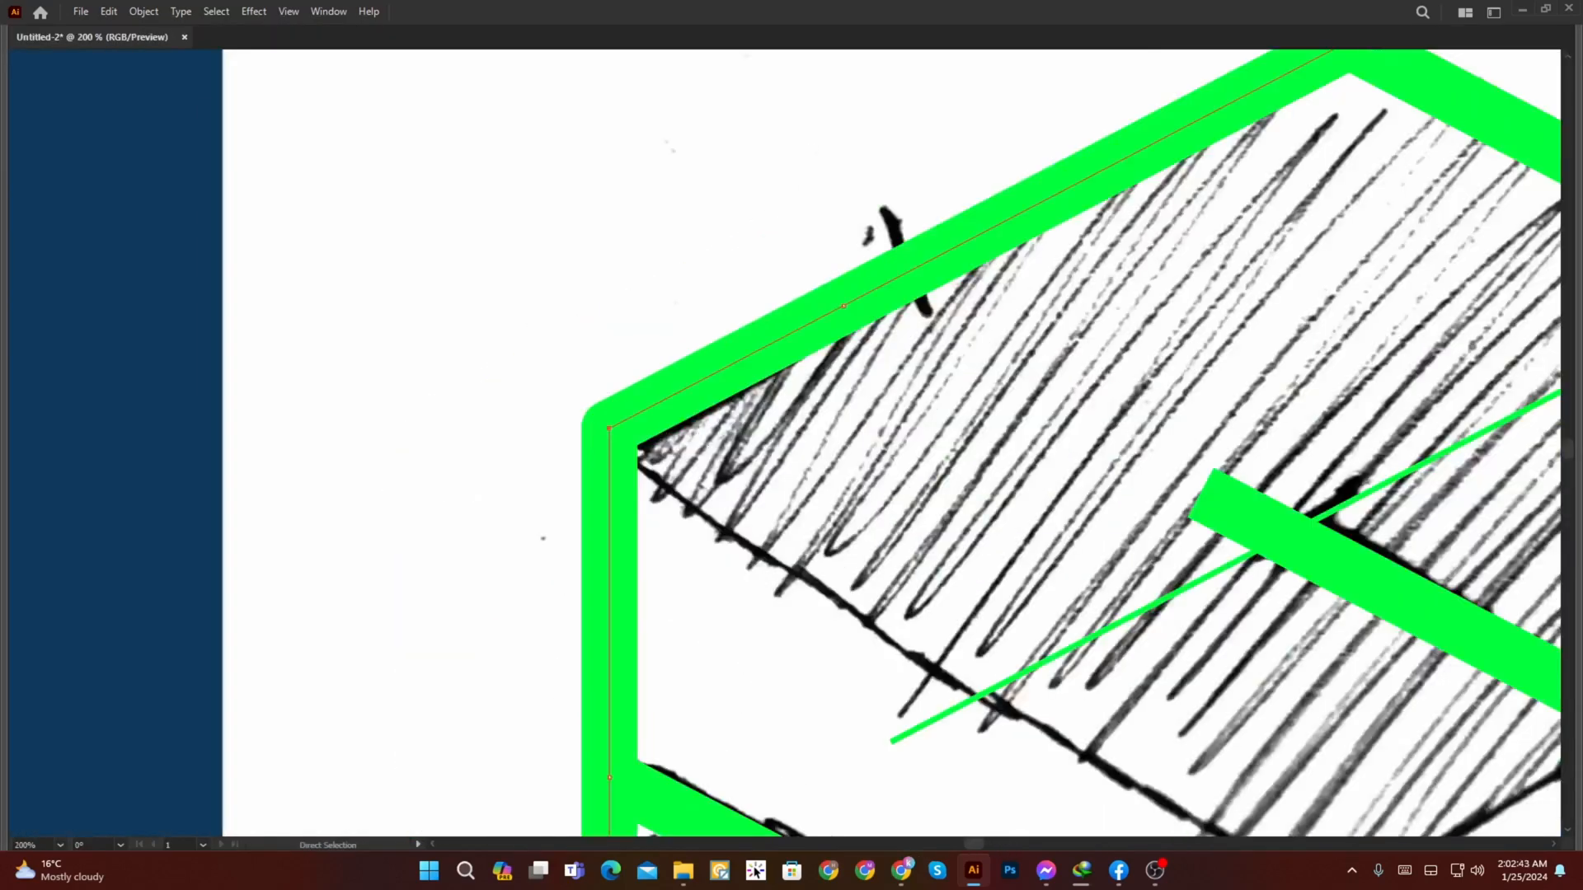
scroll(792, 446, "down", 2)
scroll(791, 446, "up", 2)
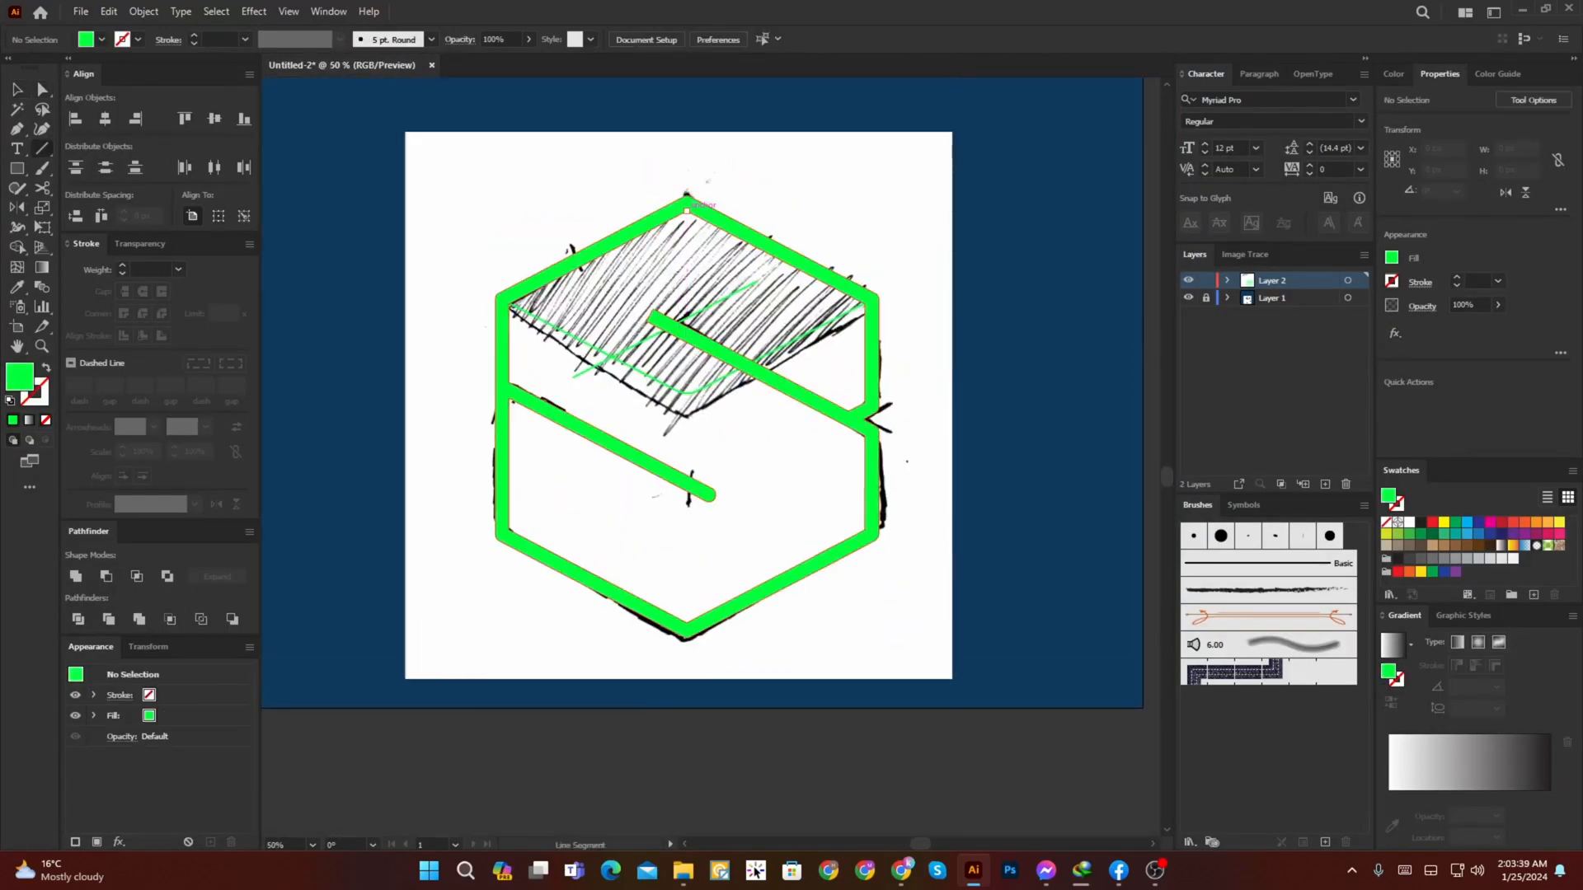
Step: Draw a vertical line down the hexagon's centre, split the inner-left bar's rounded end along it with Shape Builder, and delete the line
left_click_drag(687, 326, 688, 587)
scroll(674, 467, "up", 2)
key("ctrl+a")
key("shift+m")
left_click(727, 512, "alt")
key("a")
left_click(767, 577)
left_click(699, 577)
key("Delete")
Step: Try rebuilding all the selected regions with Shape Builder near the inner-left bar's end, and undo it
left_click_drag(717, 528, 734, 695)
key("ctrl+a")
key("shift+m")
left_click(738, 610)
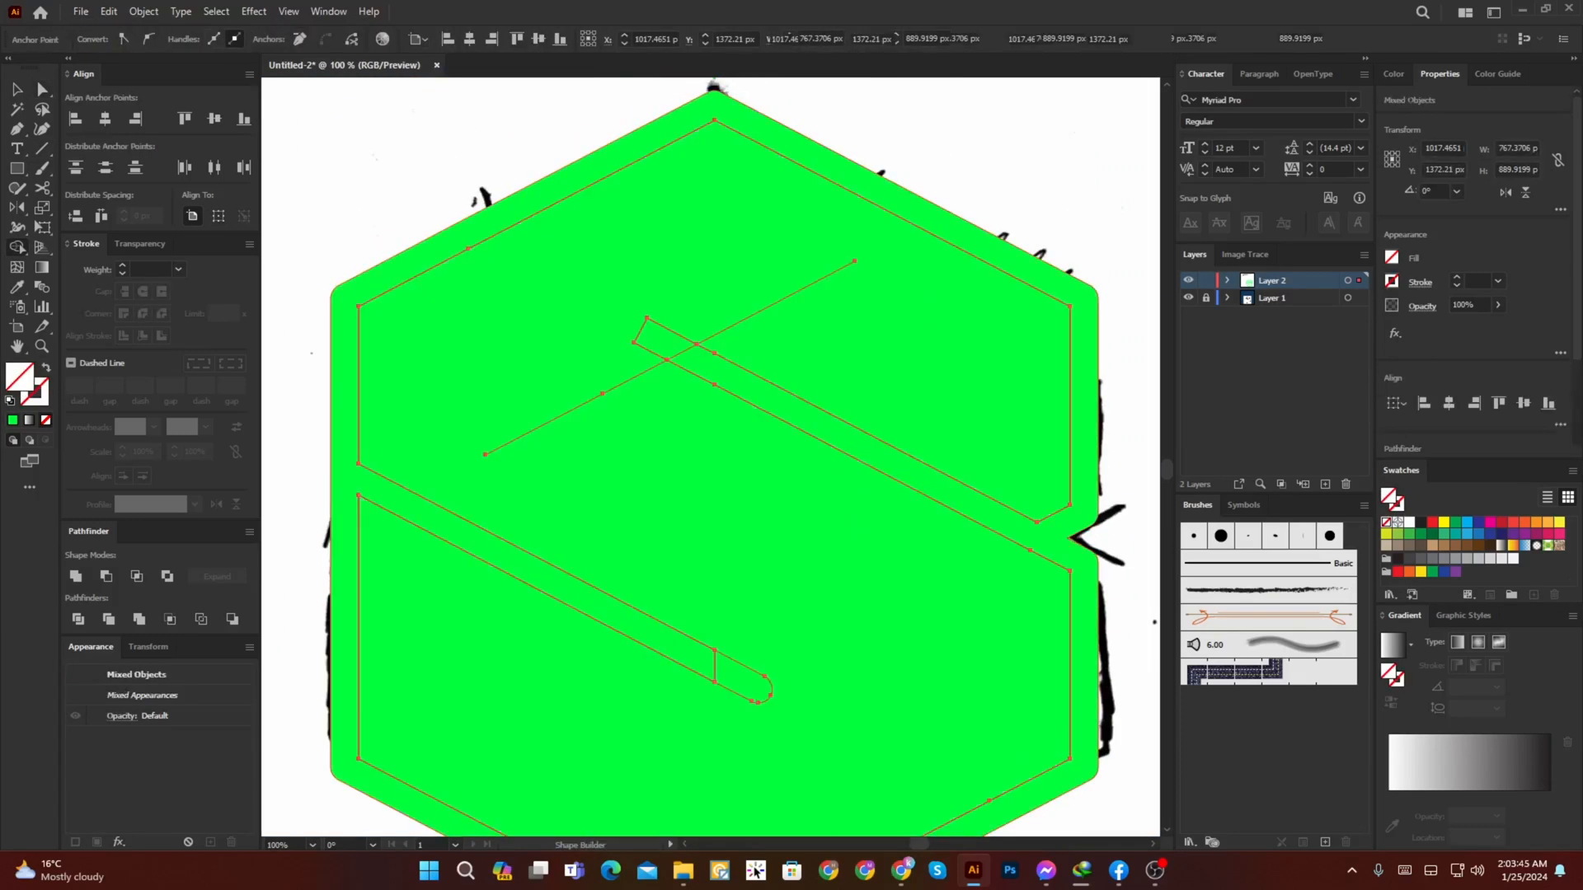
key("ctrl+z")
key("ctrl+minus")
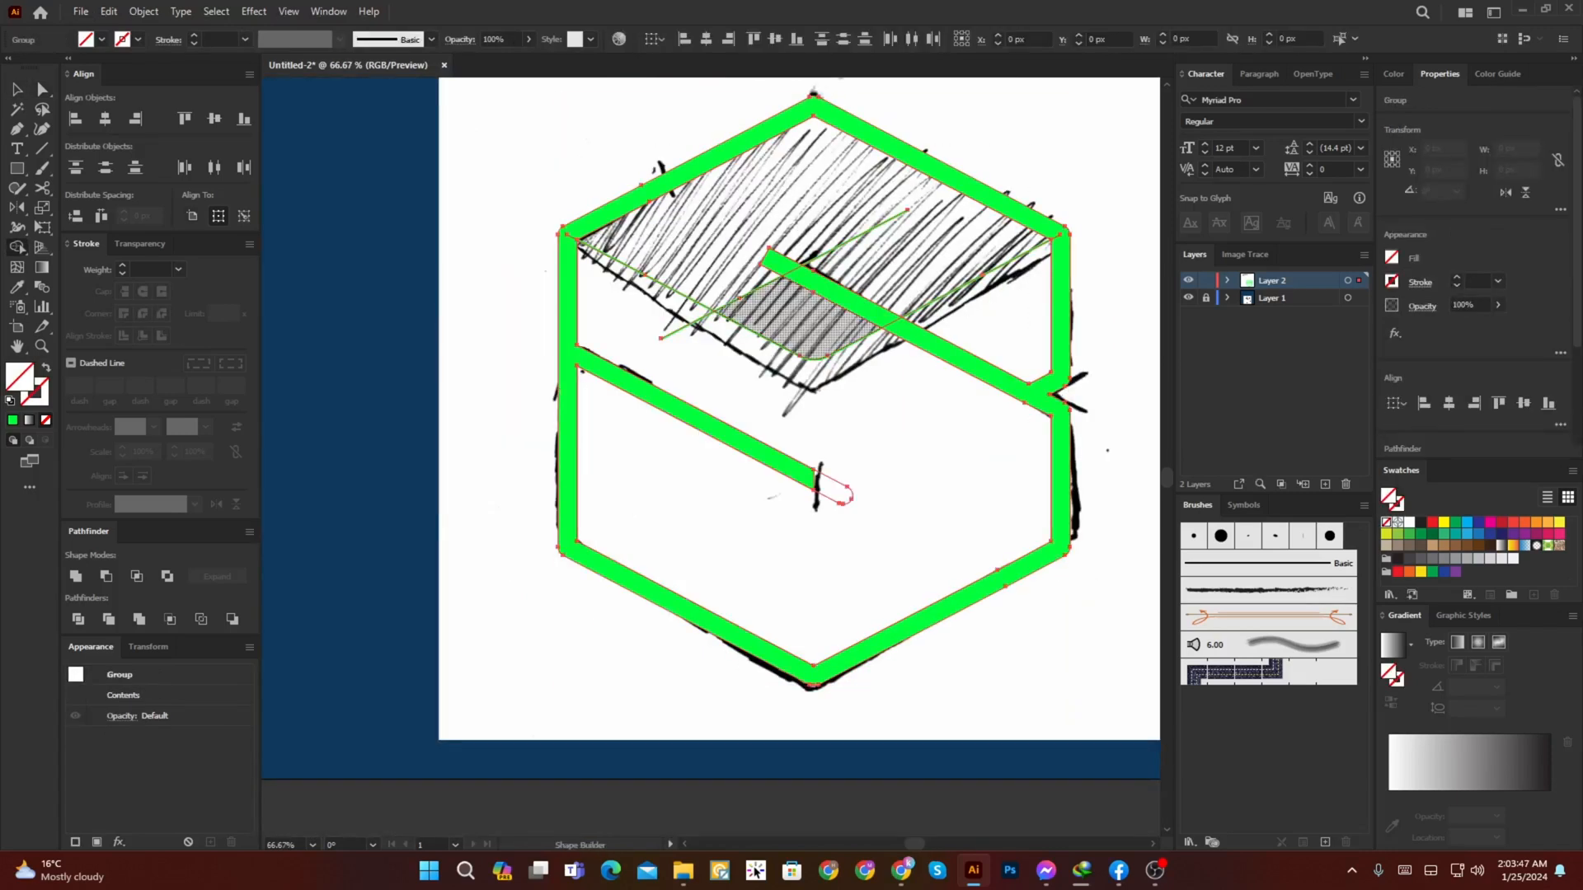
Step: Trim the inner-right bar's start along the short diagonal and delete the diagonal
scroll(815, 252, "up", 1)
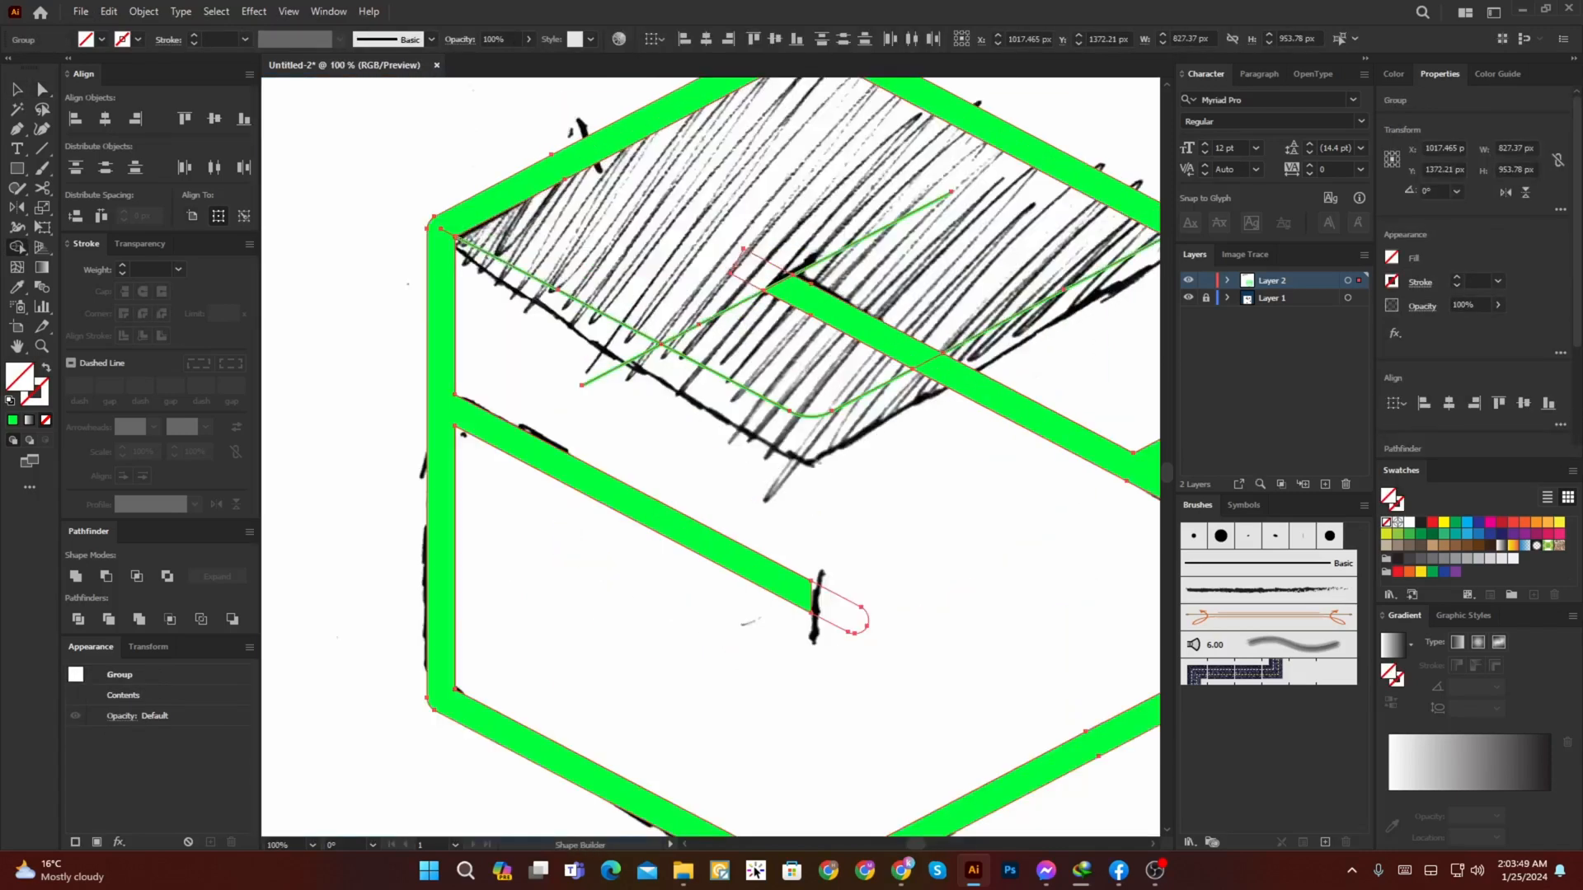
left_click_drag(814, 253, 665, 360)
key("v")
left_click(660, 317)
key("a")
left_click(733, 334)
key("Delete")
key("Delete")
Step: Select the trimmed hexagon outline and fill it with the light blue swatch
left_click_drag(693, 495, 714, 556)
scroll(687, 430, "down", 1)
left_click(714, 477)
scroll(683, 608, "down", 1)
left_click_drag(683, 608, 670, 561)
key("v")
left_click(707, 496)
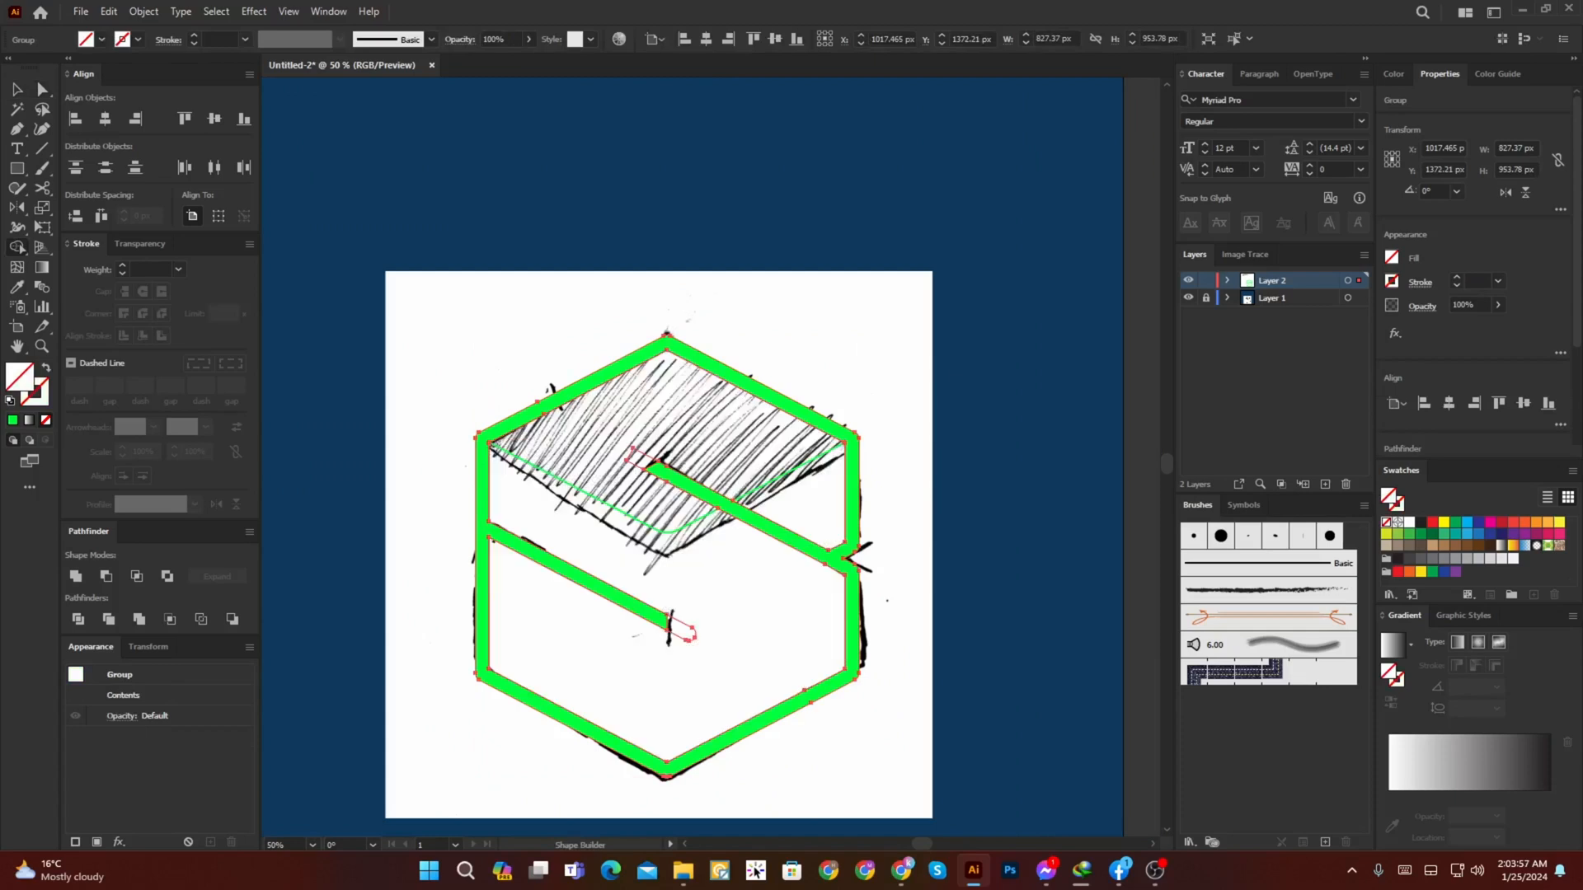
key("v")
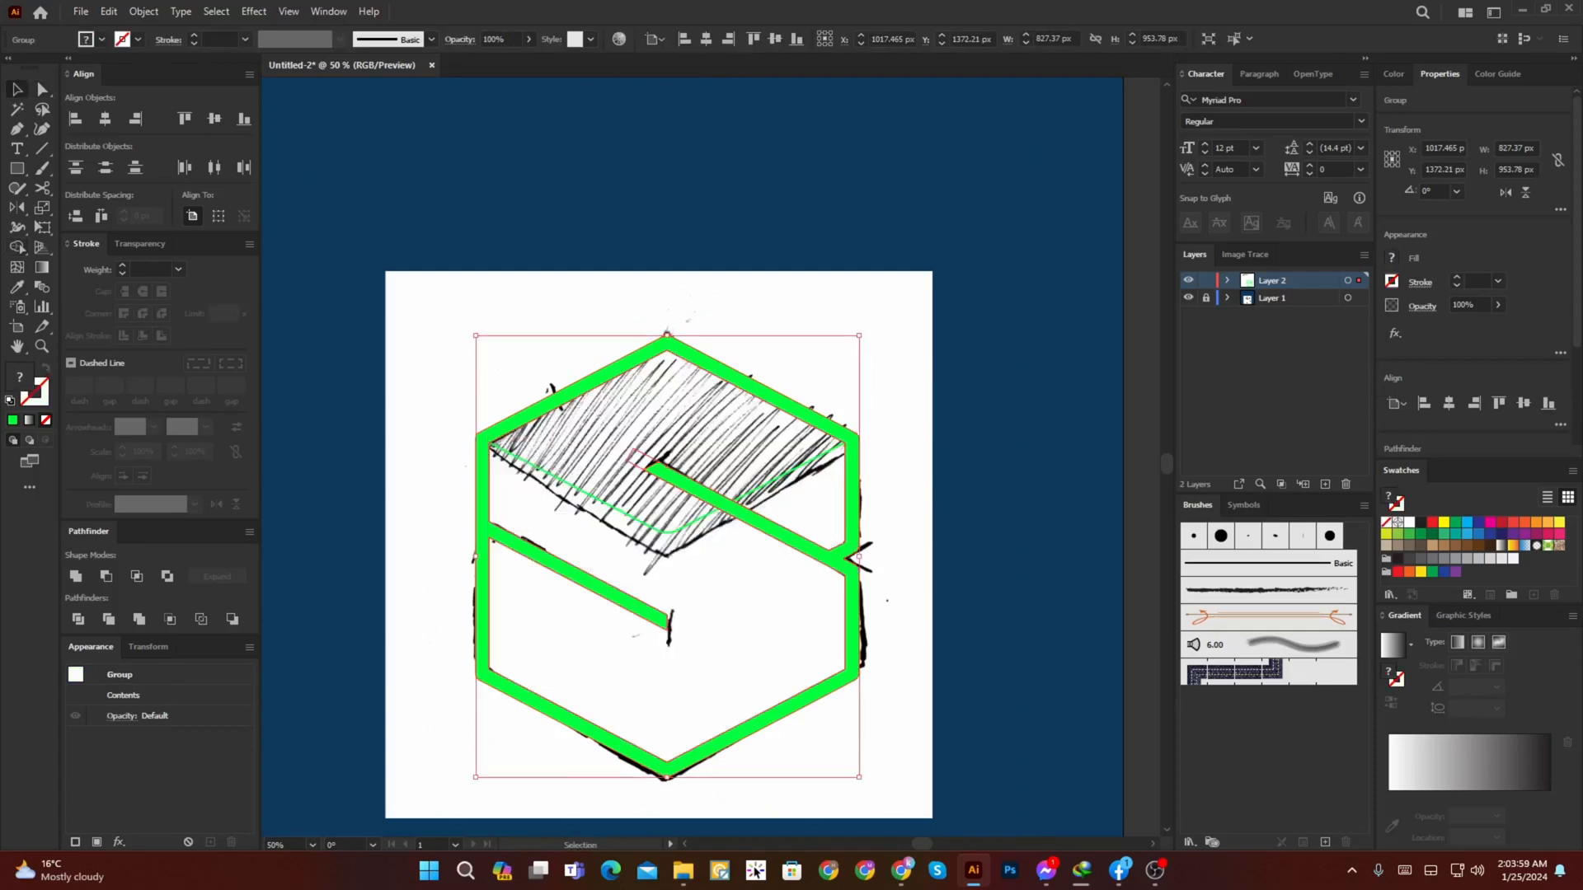
left_click(1467, 523)
Step: Fill the hexagon's interior with the artboard background's dark navy
key("a")
left_click(898, 412)
left_click(726, 593)
key("u")
left_click_drag(596, 372, 581, 319)
left_click(367, 224)
left_click(412, 305)
Step: Try to split off the top face along the V line with Shape Builder
key("a")
left_click(742, 467)
left_click_drag(725, 462, 742, 507)
left_click(743, 462, "shift")
key("shift+m")
left_click(742, 454)
left_click(948, 368, "ctrl")
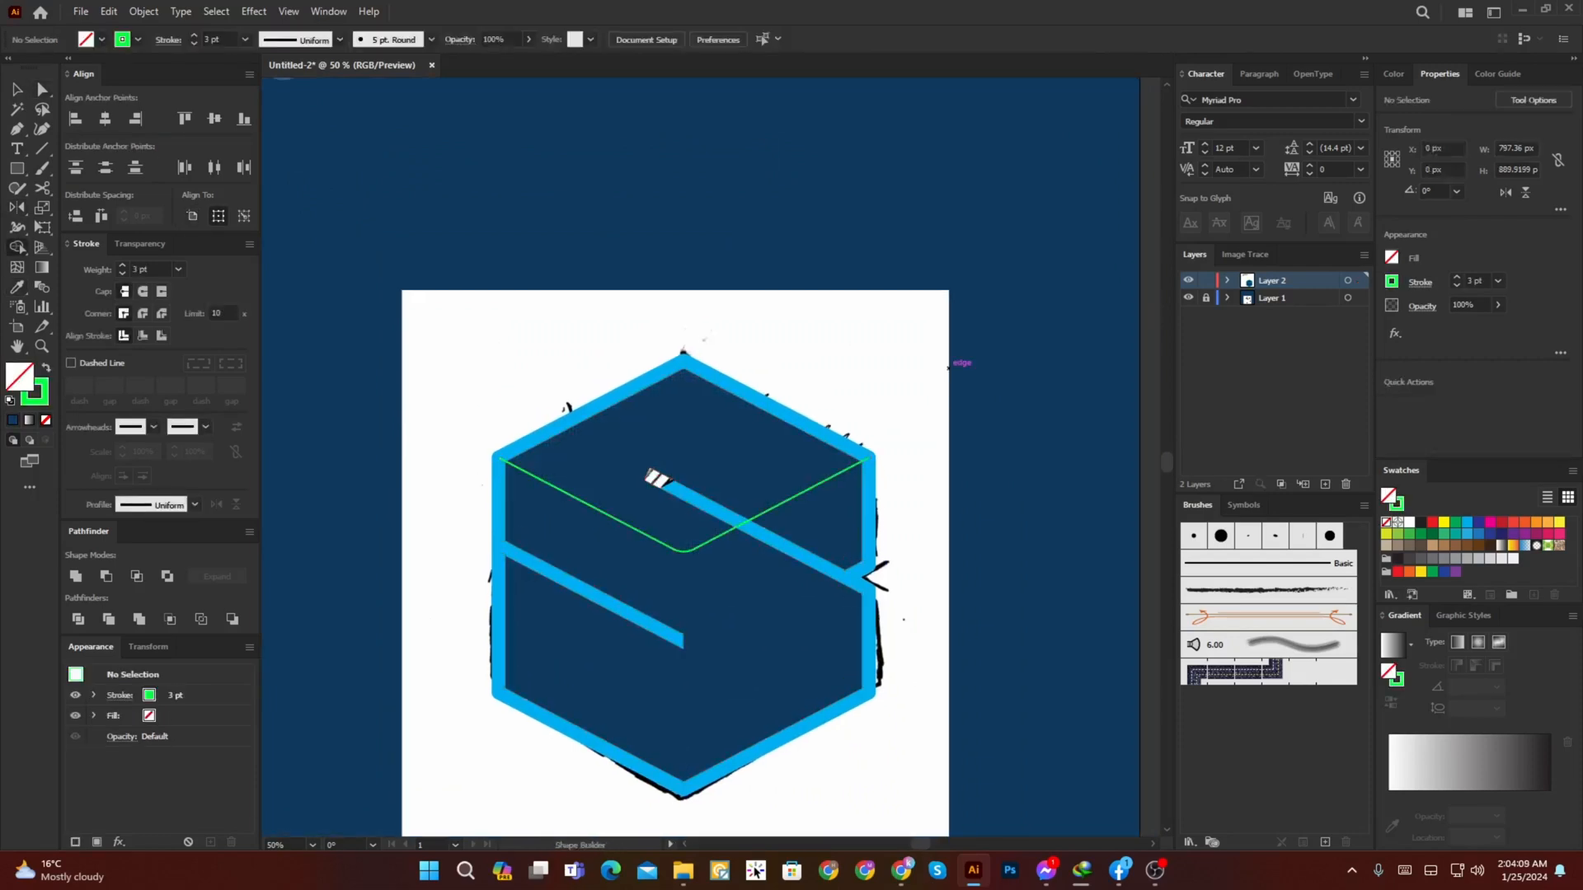
Step: Close the V path with points outside the hexagon's top and use Shape Builder to remove everything outside the top face
left_click(868, 458)
left_click(894, 290)
left_click(662, 280)
left_click(499, 458)
key("a")
left_click(627, 428, "shift")
key("shift+m")
left_click(627, 342, "alt")
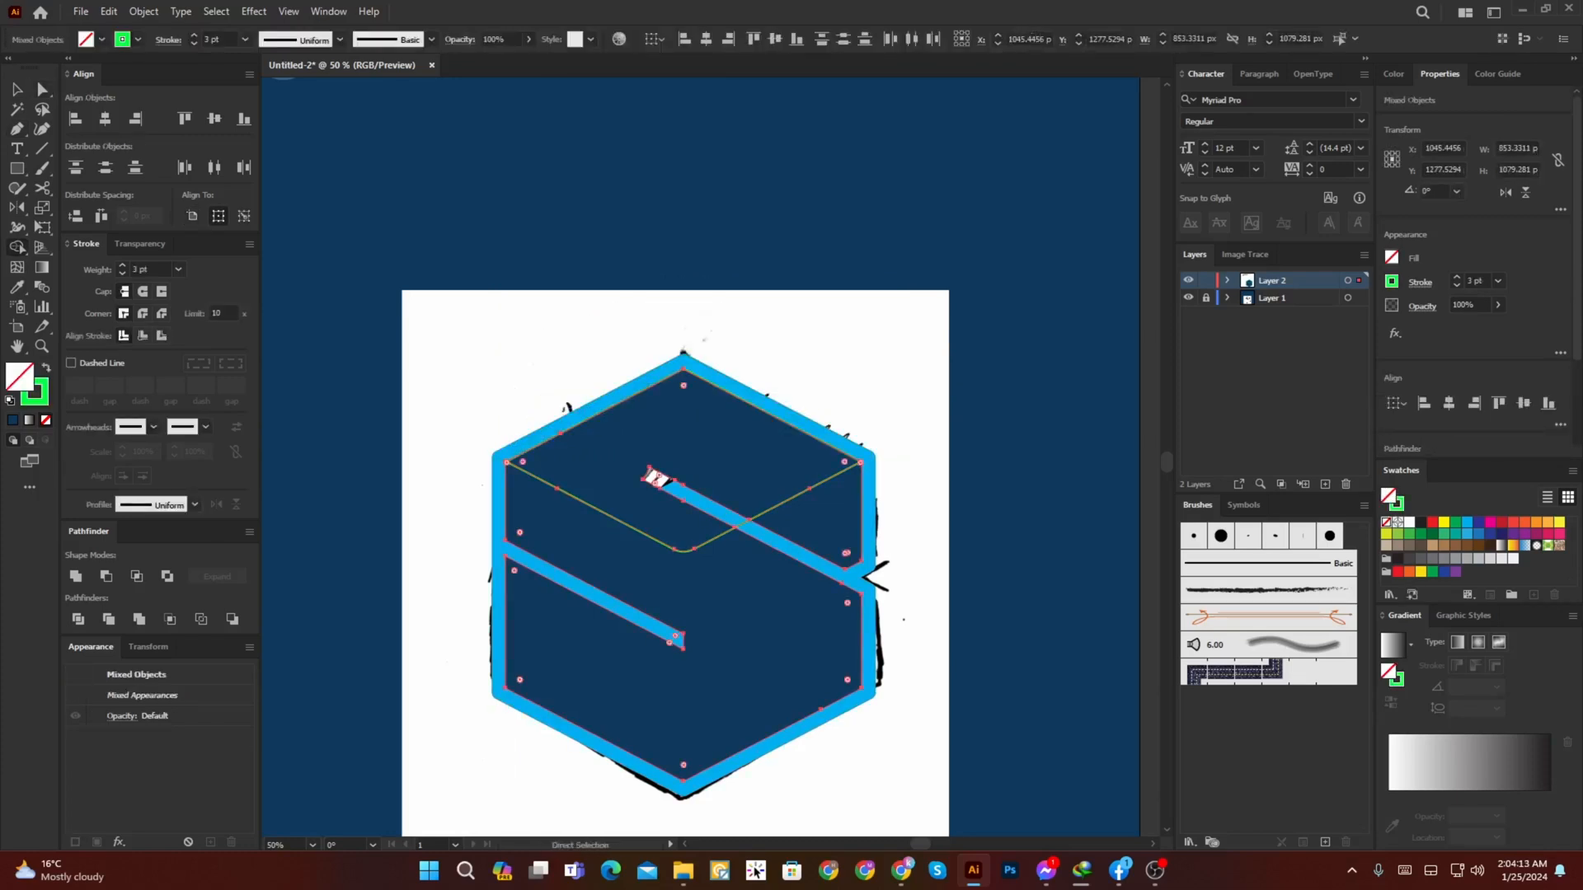
left_click(626, 334, "ctrl")
Step: Turn the top face's stroke into a fill and sample the dark slate-blue circle's colour for it
left_click(608, 515, "ctrl")
key("shift+x")
scroll(608, 468, "down", 2)
left_click_drag(607, 467, 646, 584)
key("o")
key("i")
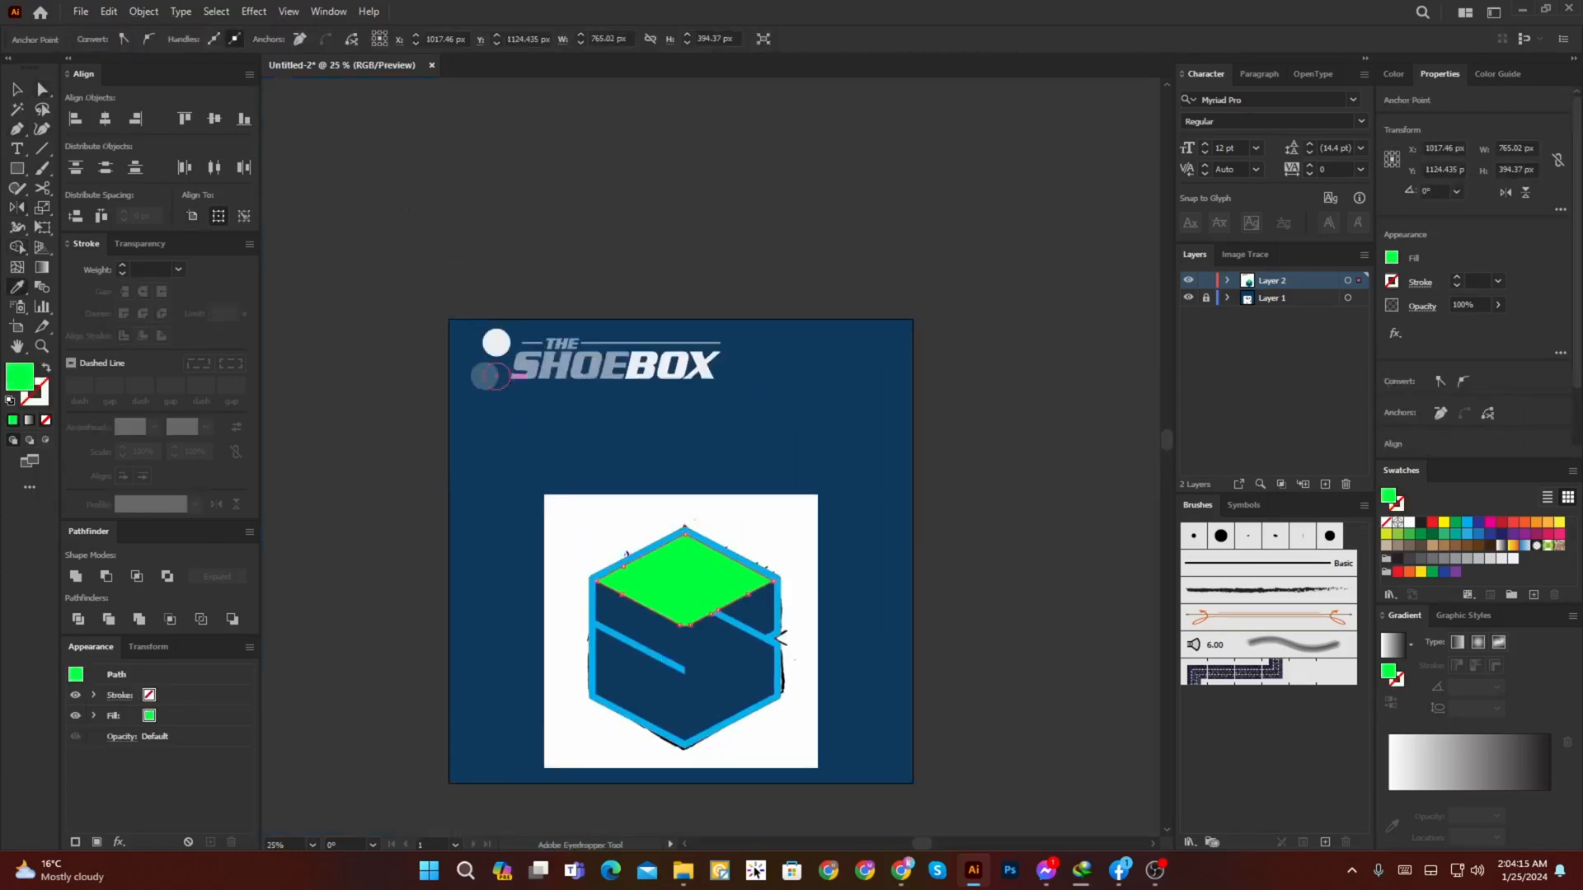
left_click(485, 376)
scroll(727, 648, "up", 2)
Step: Cut the light blue outline and paste it in place in front of the top face
key("a")
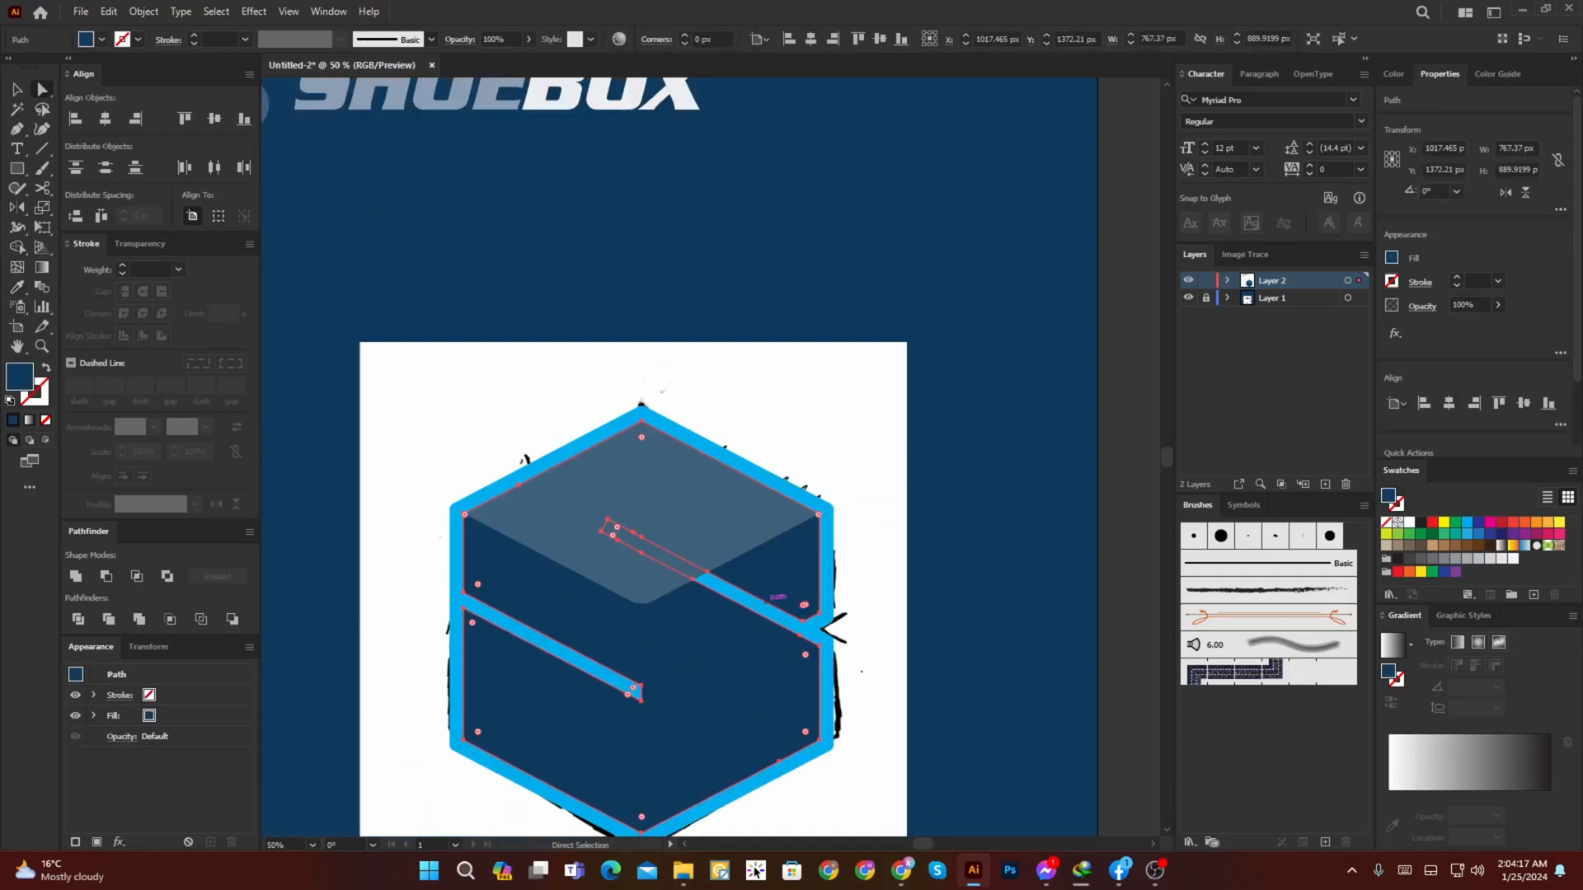
key("ctrl+shift+a")
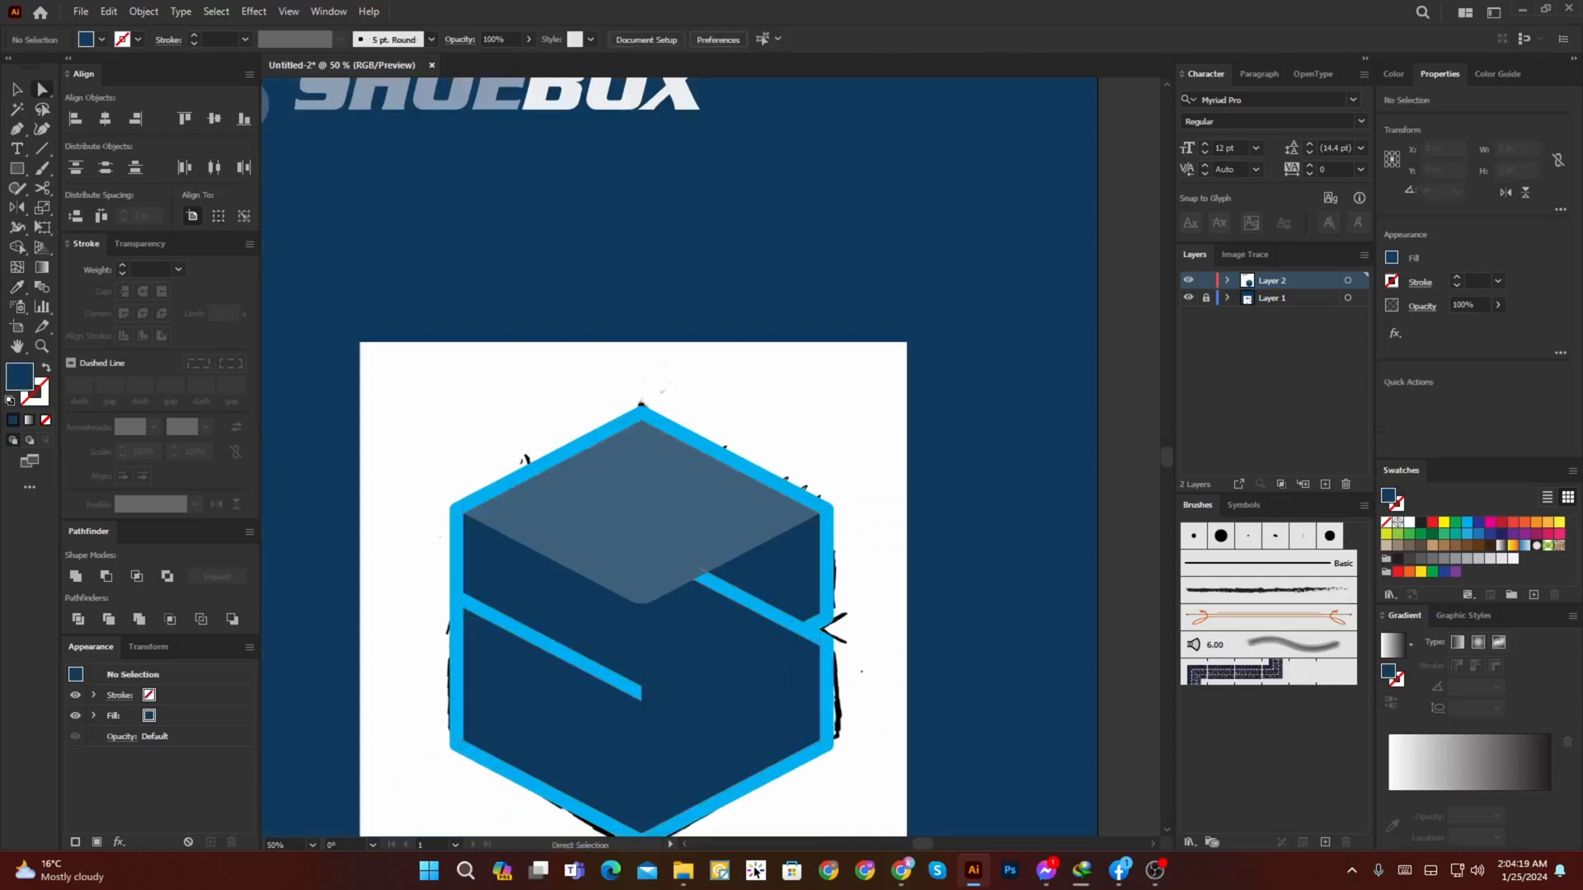
left_click_drag(626, 537, 605, 525)
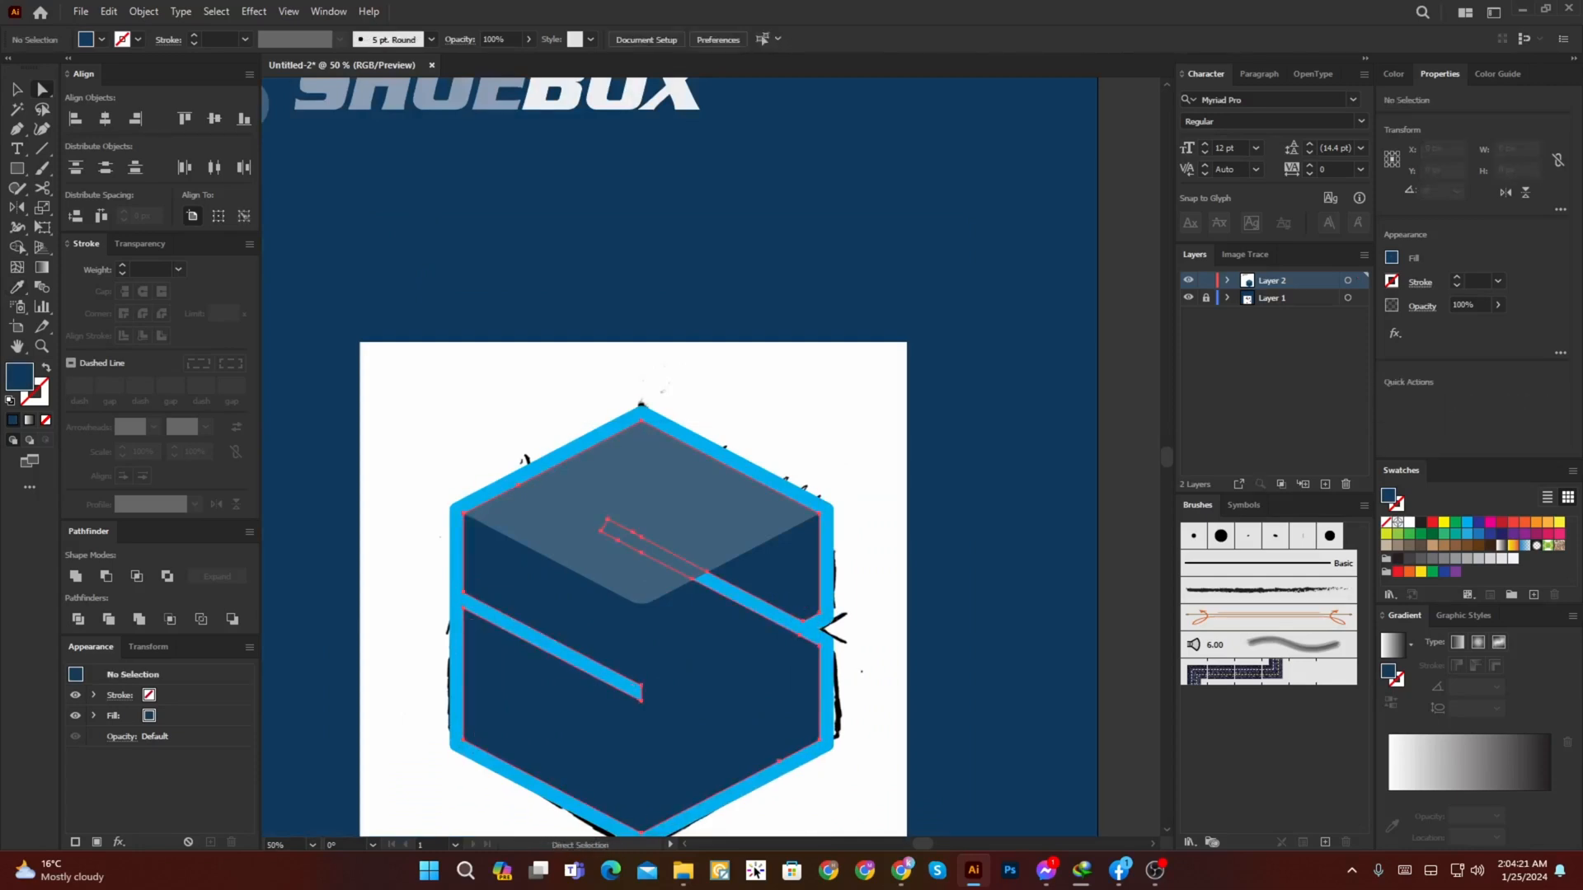
left_click(607, 527)
key("ctrl+shift+a")
left_click(828, 544)
key("ctrl+x")
key("ctrl+f")
left_click(891, 558)
scroll(891, 558, "down", 1)
left_click_drag(890, 558, 847, 527)
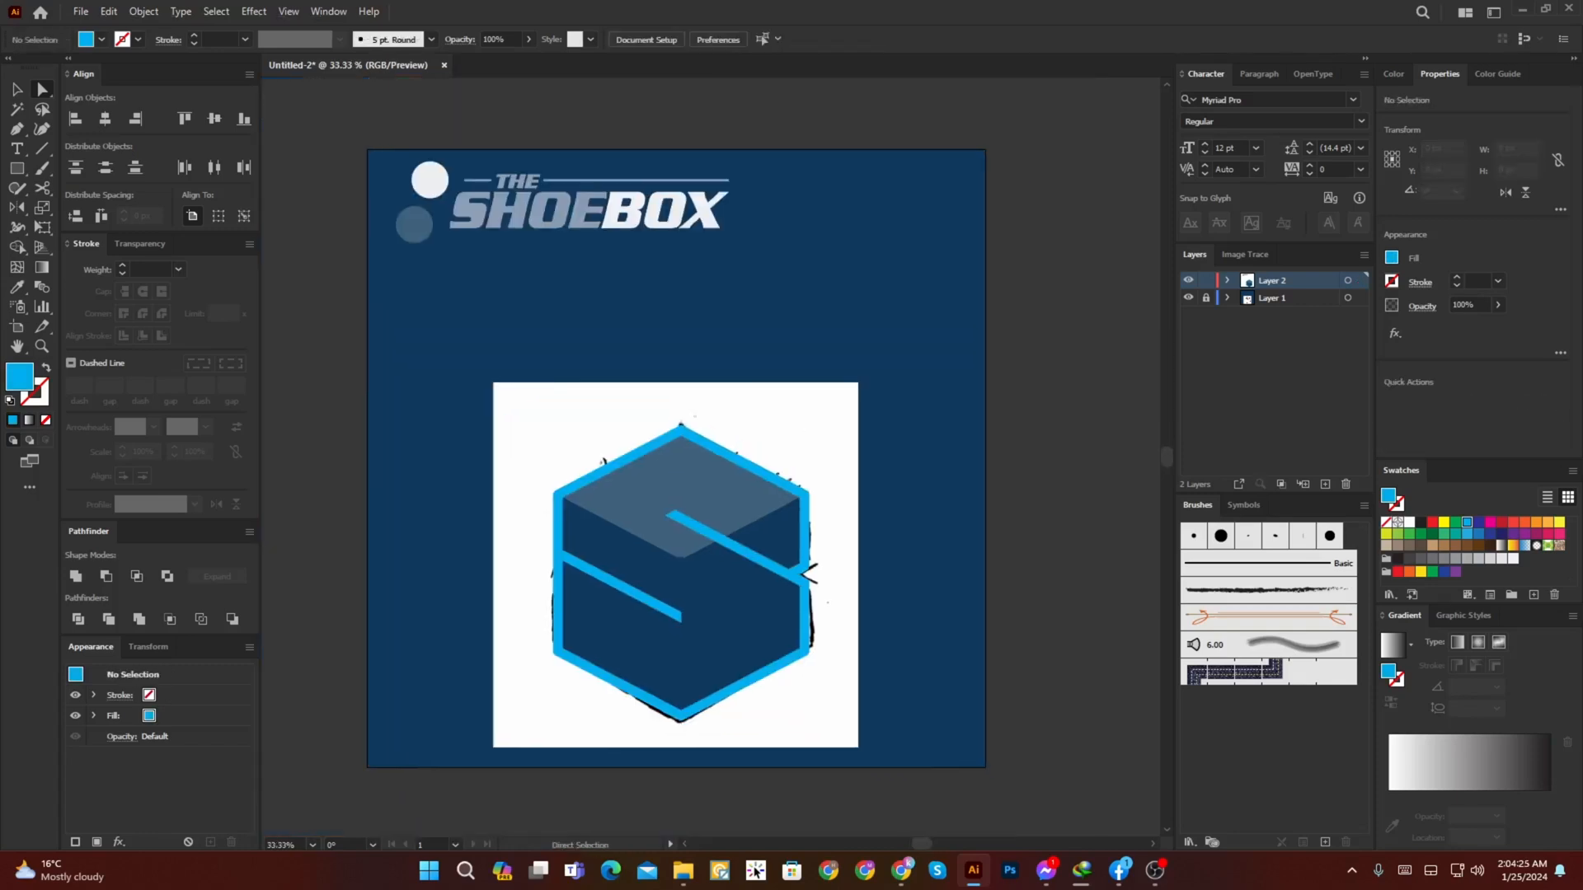
Step: Recolour the hexagon outline with the white sampled from the circle beside the SHOEBOX title
scroll(850, 550, "down", 2)
scroll(799, 552, "up", 3)
left_click(799, 551)
key("i")
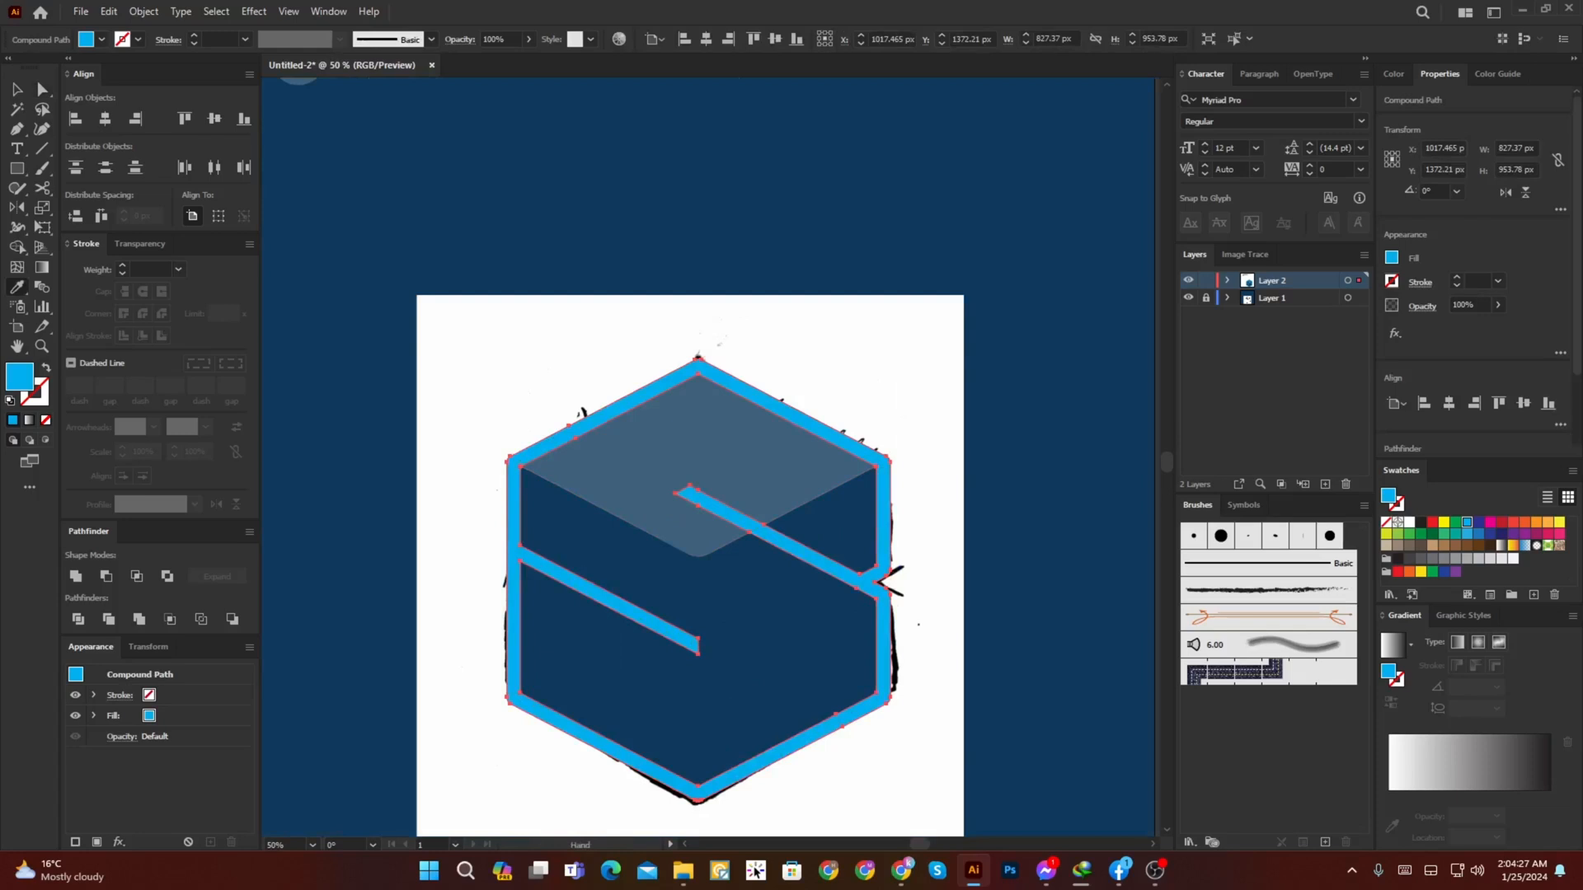
left_click_drag(693, 363, 787, 675)
left_click(708, 334)
key("v")
scroll(707, 335, "down", 2)
left_click(899, 363)
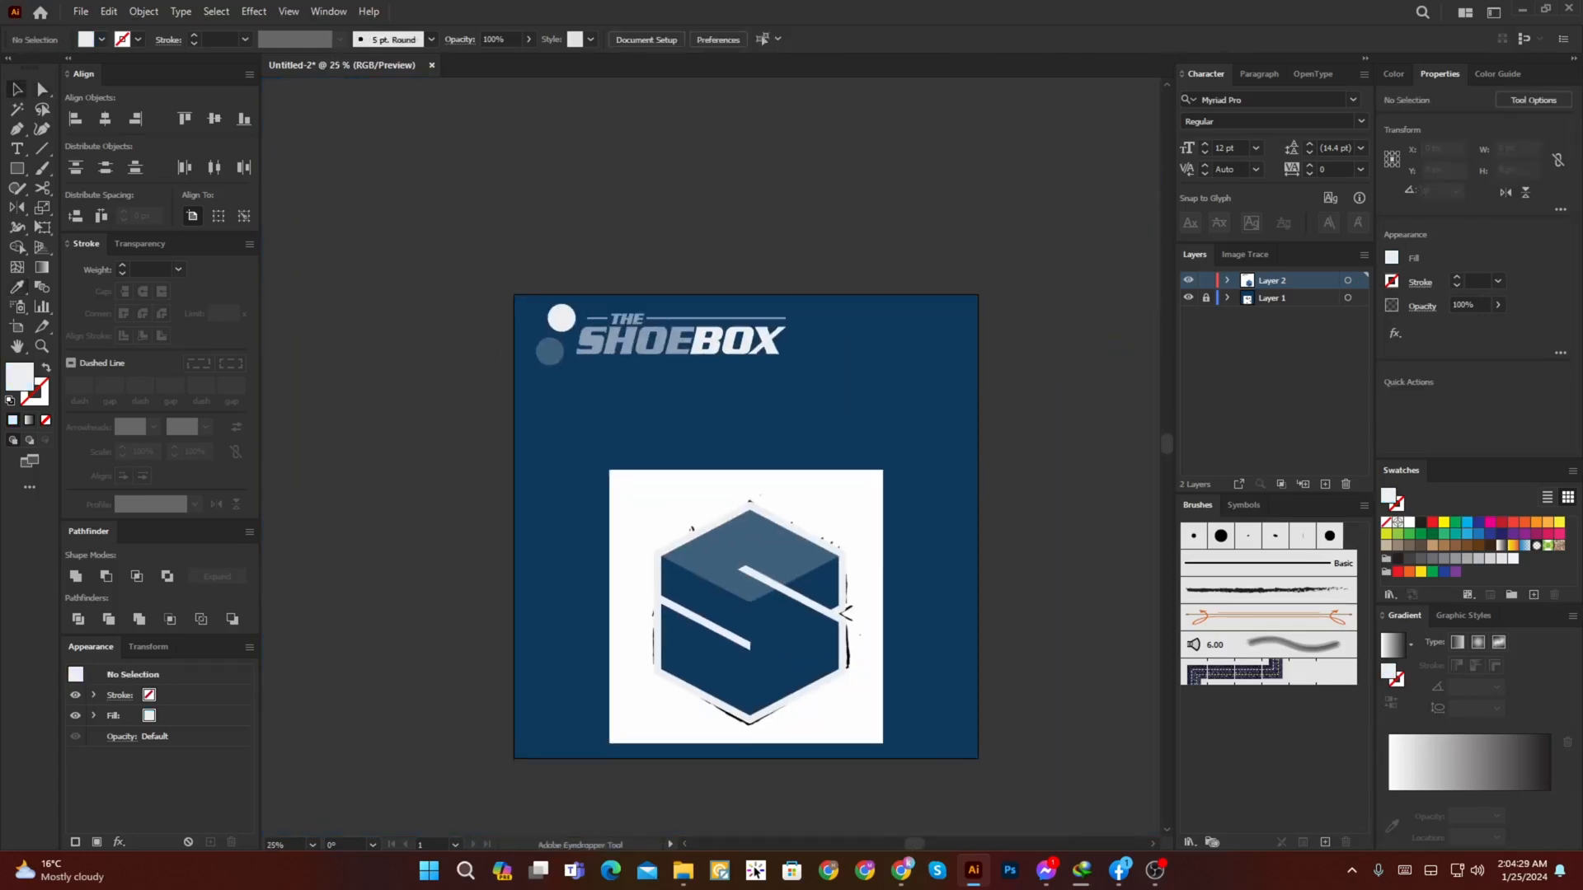
Step: Toggle Layer 1's visibility to check its contents, and unlock the layer
left_click(1189, 298)
left_click(1188, 298)
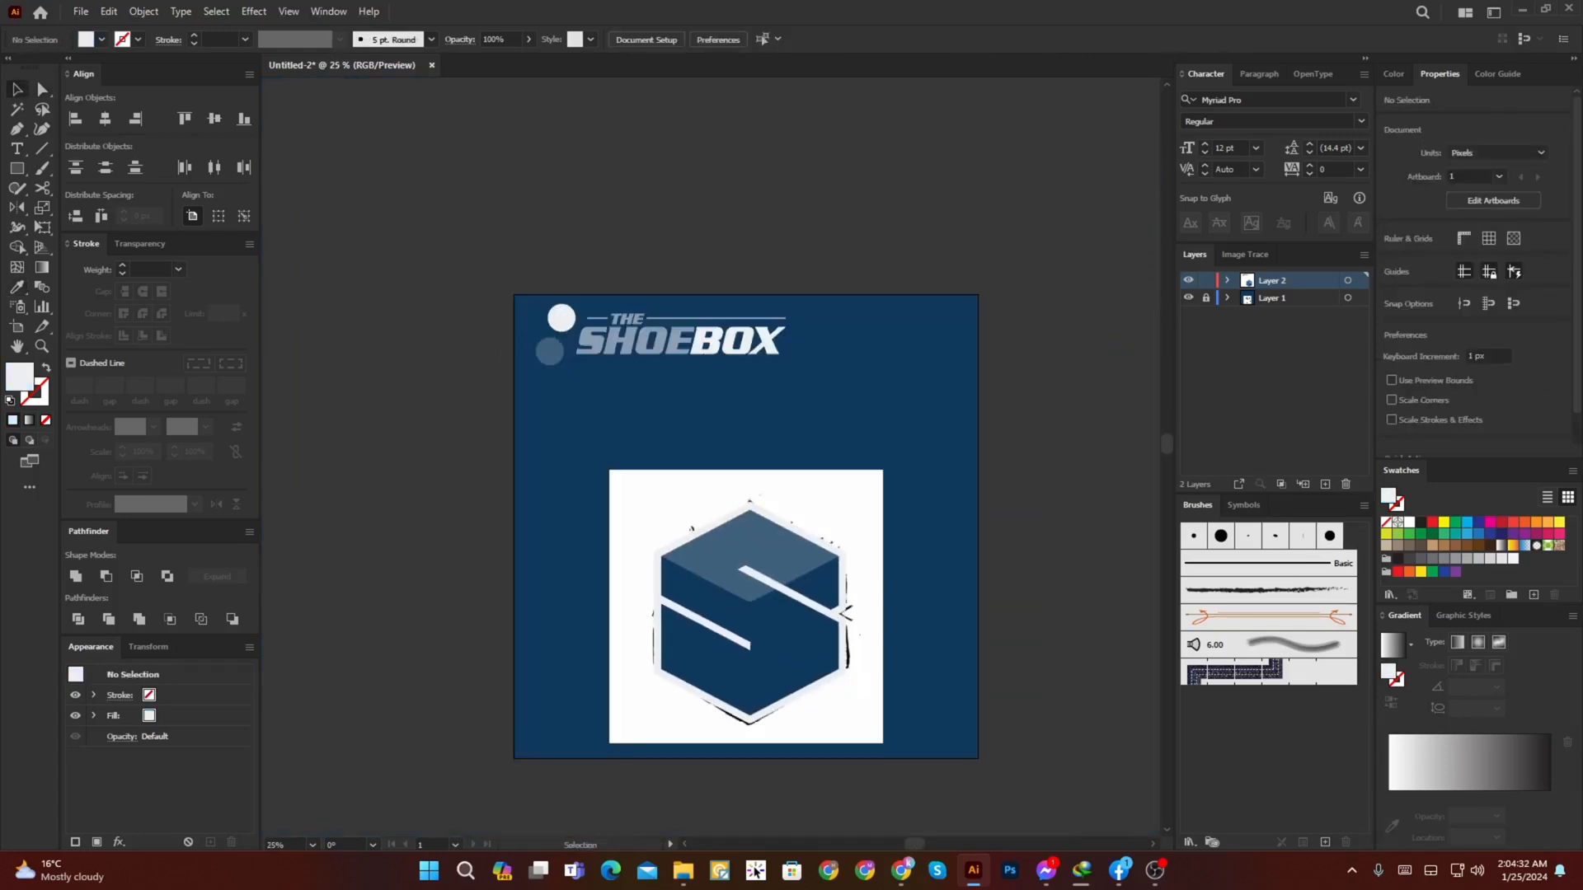
left_click(1188, 297)
left_click(1188, 297)
left_click(1188, 298)
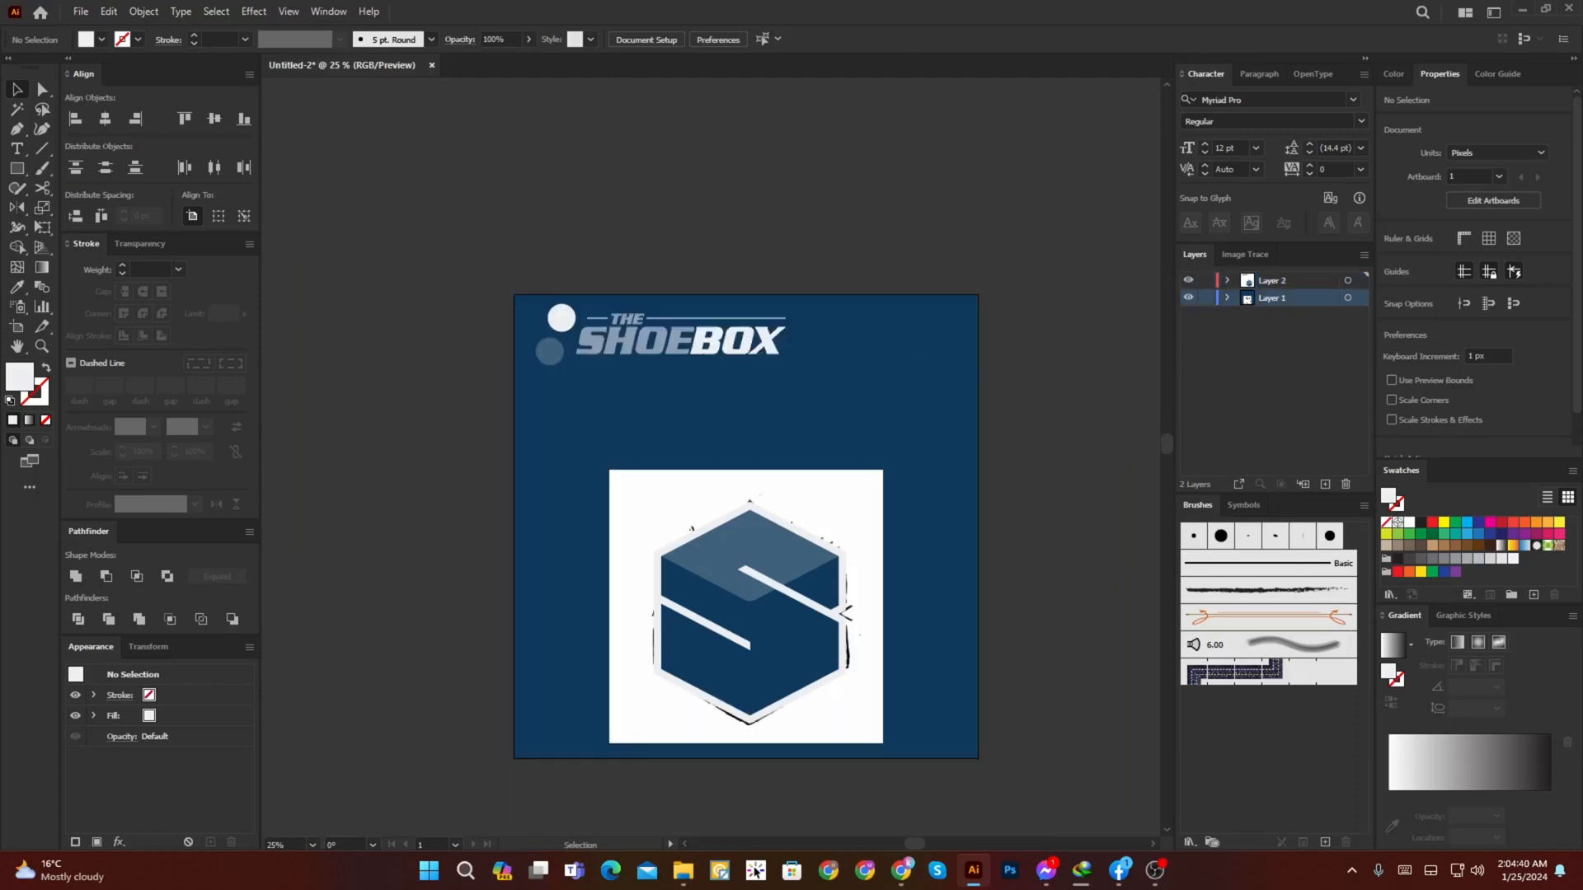
Step: Move the navy background square from Layer 1 to the same place on Layer 2 and send it to the back
left_click(917, 355)
left_click(1007, 350)
left_click(917, 355)
key("ctrl+x")
left_click(1271, 281)
key("ctrl+f")
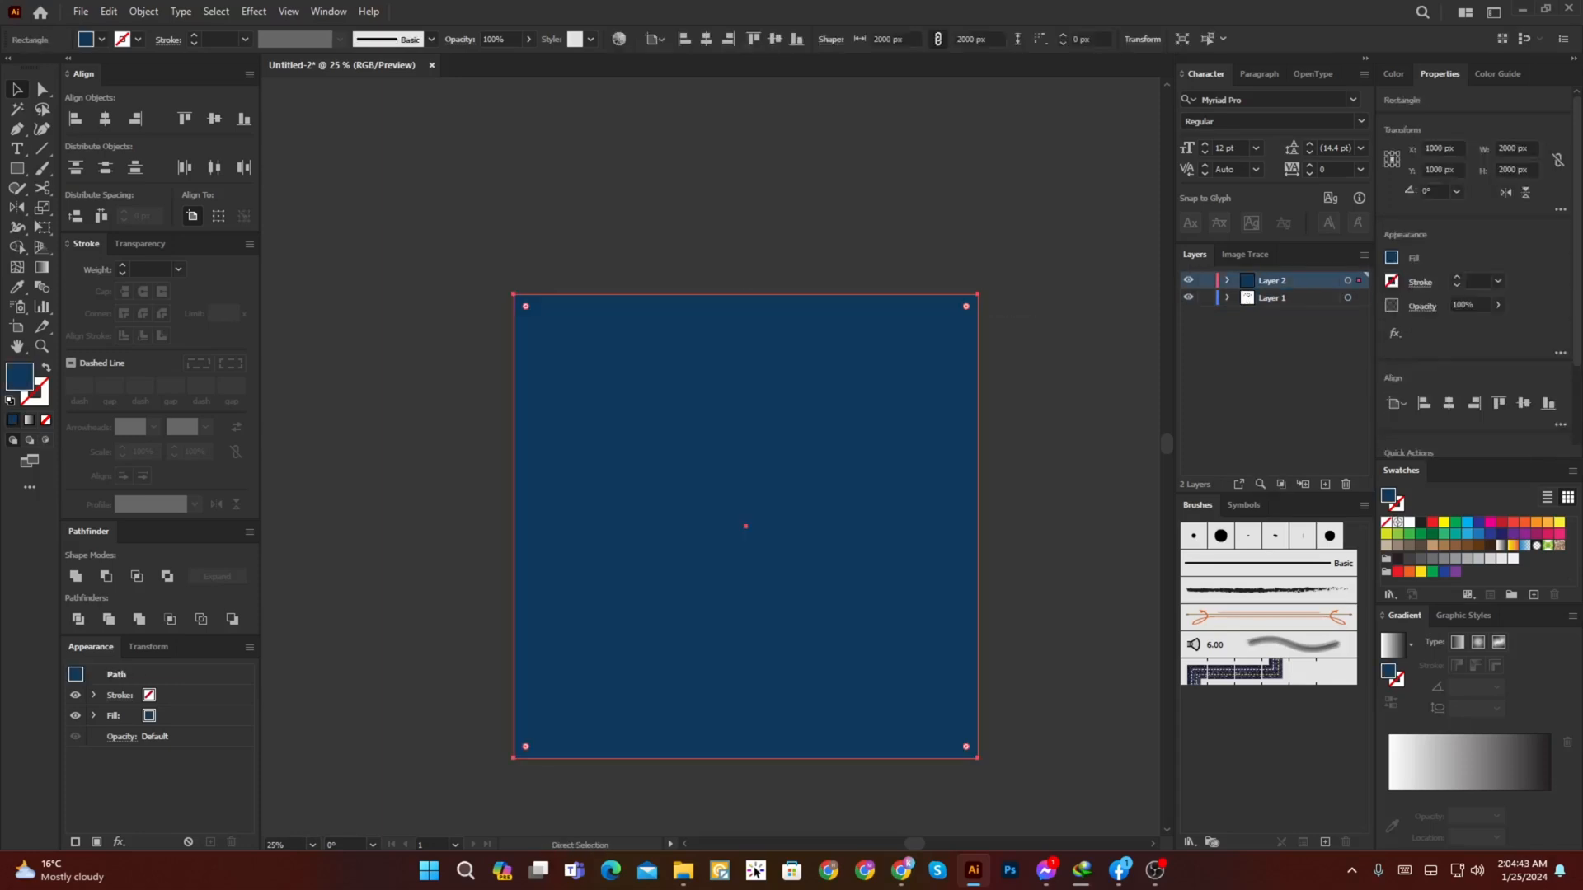
key("ctrl+shift+[")
left_click(1016, 318)
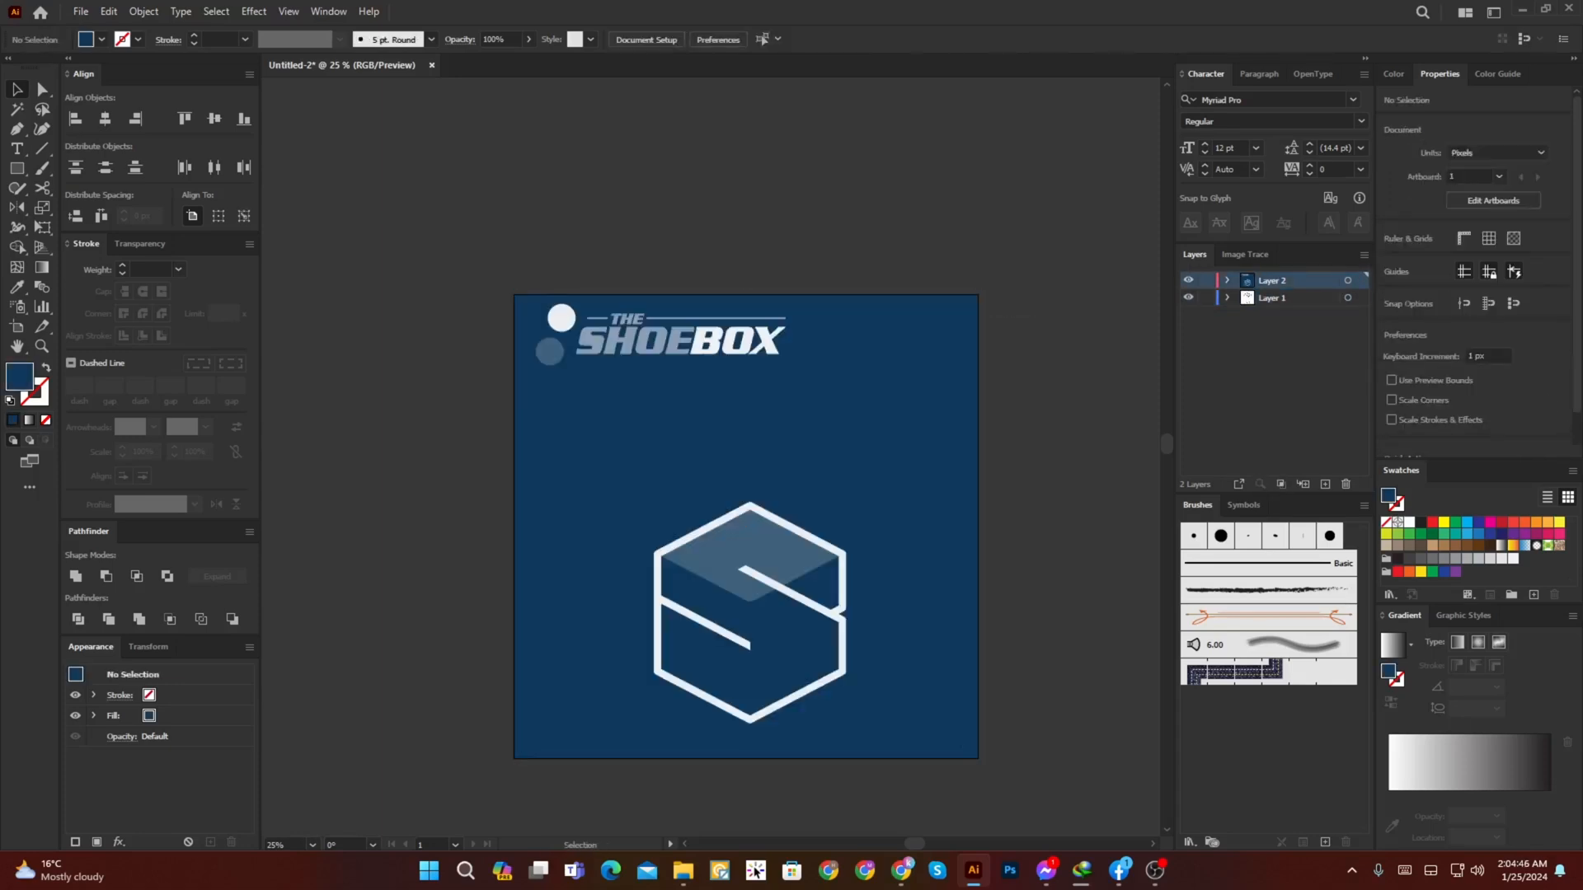
Step: Select the whole hexagon mark and move it up toward the middle of the artboard
left_click_drag(999, 510, 620, 698)
left_click(620, 693, "shift")
scroll(793, 557, "up", 2)
left_click_drag(792, 556, 786, 467)
scroll(782, 470, "down", 3)
Step: Select the hexagon mark and apply the Trim pathfinder to it
key("ctrl+shift+a")
scroll(784, 472, "up", 4)
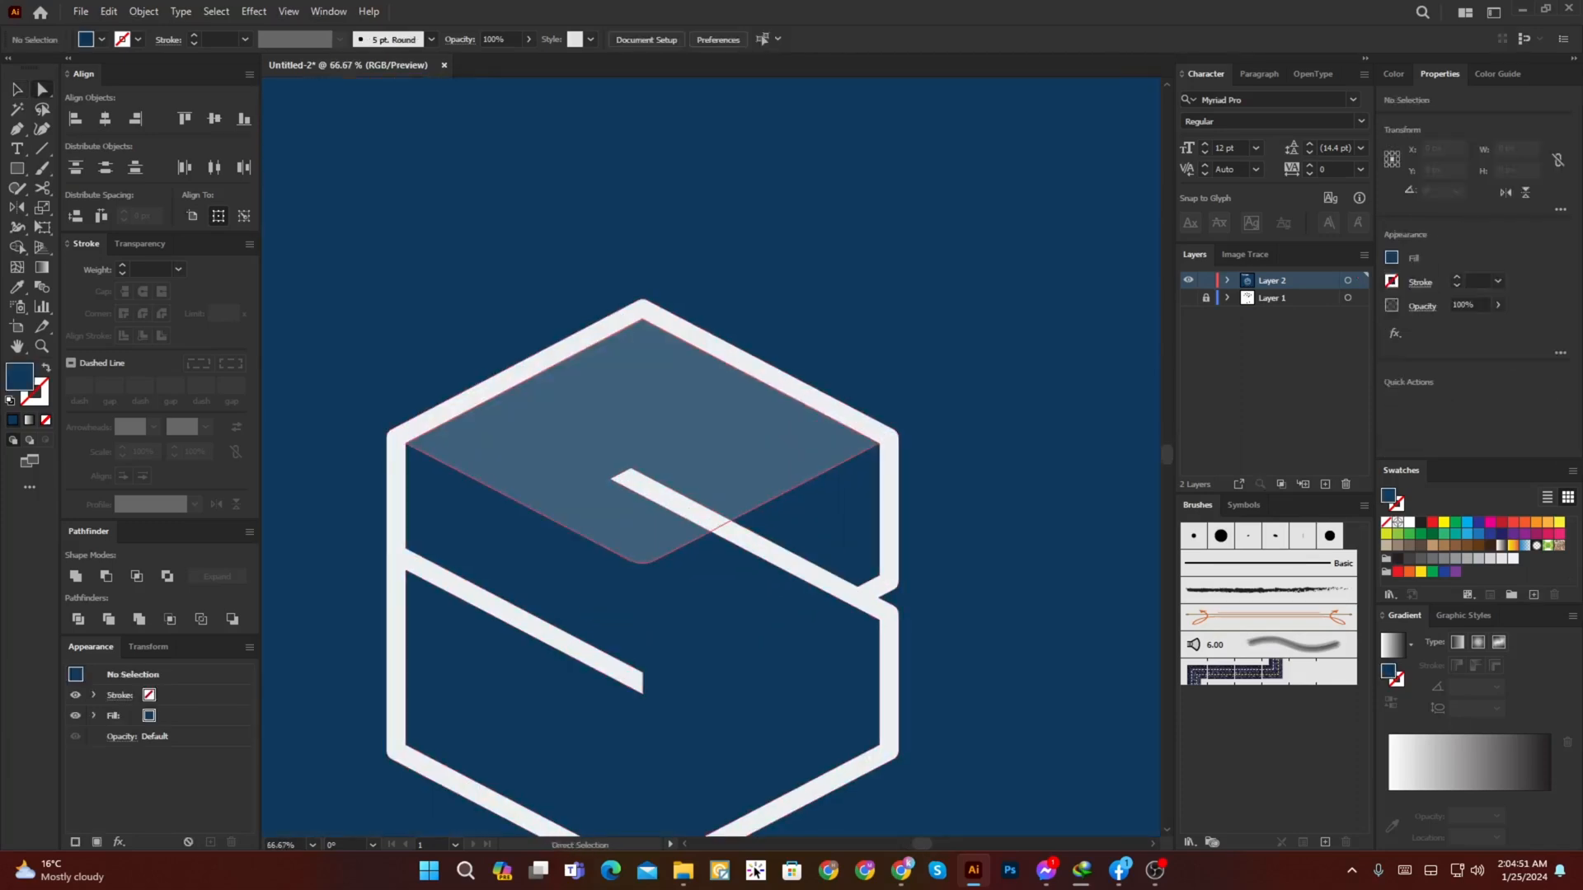
scroll(842, 471, "down", 3)
left_click(859, 481)
left_click(109, 619)
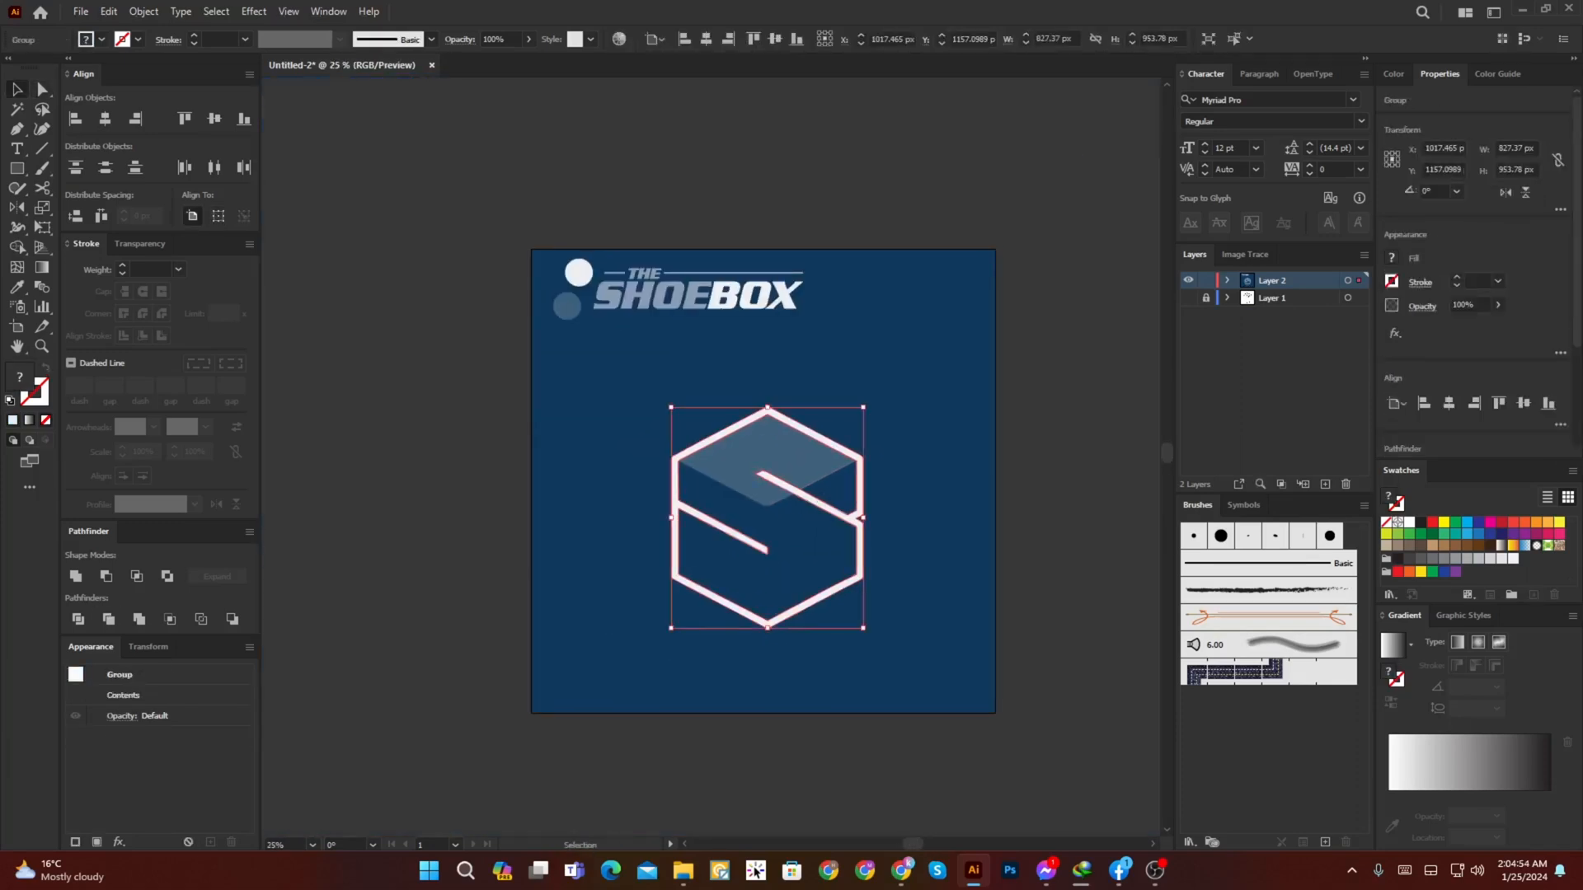
Step: Examine the trimmed hexagon outline and the junction on its right side up close for flaws
scroll(824, 521, "up", 1)
key("ctrl+shift+a")
key("a")
scroll(832, 537, "up", 3)
scroll(966, 496, "down", 3)
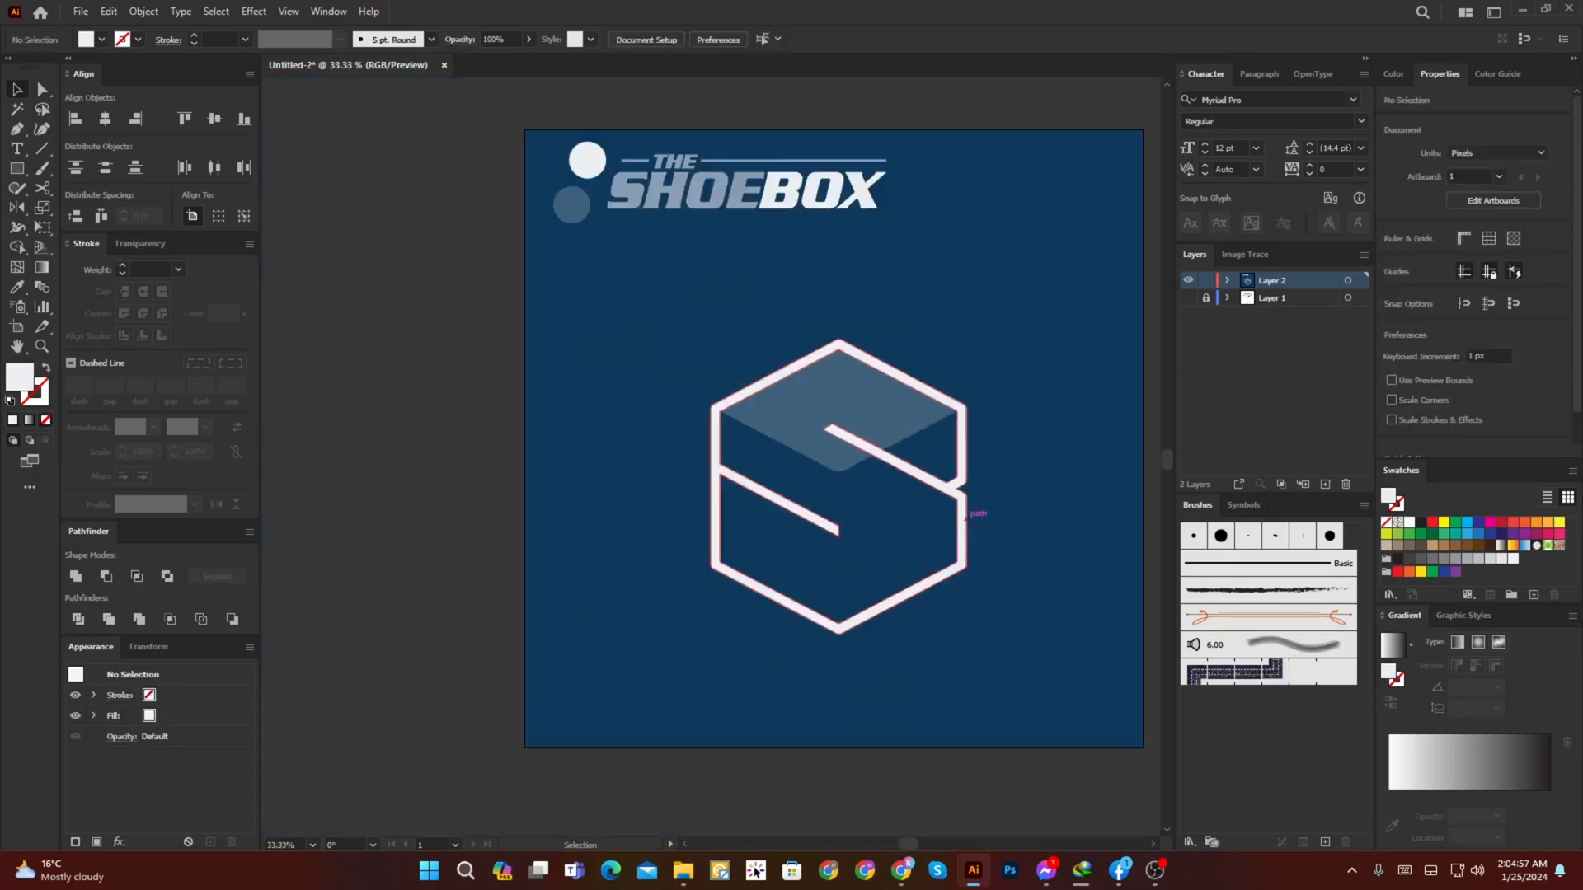
scroll(971, 493, "up", 4)
left_click(933, 493)
scroll(905, 463, "down", 4)
scroll(907, 470, "up", 4)
scroll(910, 473, "down", 4)
key("ctrl+shift+a")
key("v")
Step: Check the anchor points and corners of the slate blue top face against the white outline
left_click(790, 438)
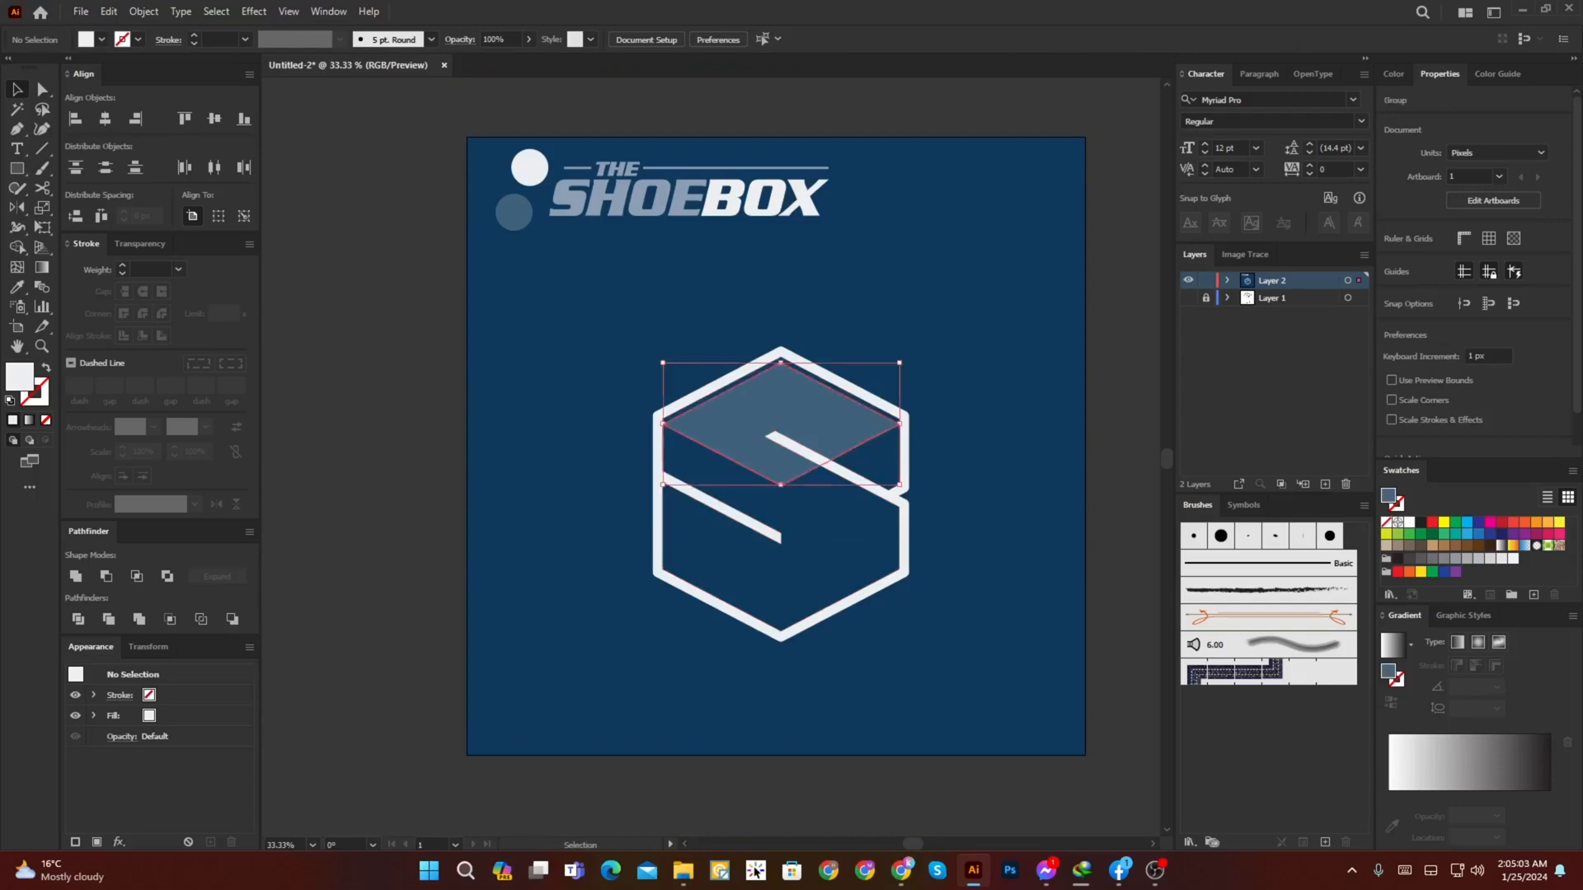
scroll(798, 421, "up", 2)
key("a")
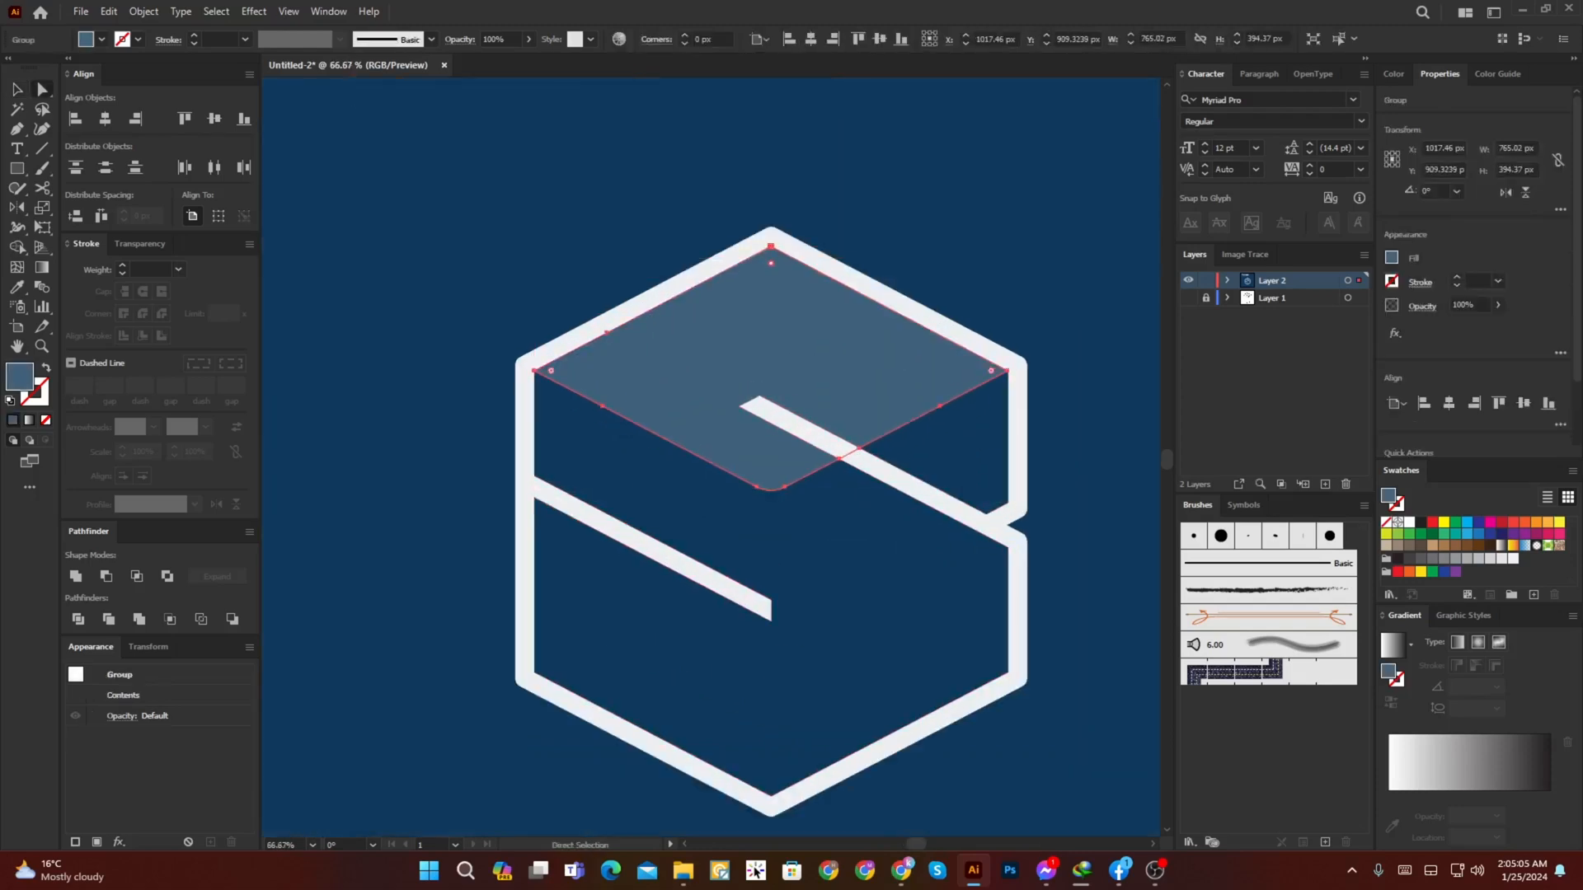
key("v")
scroll(783, 378, "down", 4)
key("ctrl+shift+a")
Step: Move the hexagon mark up on the artboard and place THE SHOEBOX wordmark, enlarged, beneath it
left_click_drag(783, 378, 784, 309)
left_click(772, 417)
key("ctrl+a")
left_click(865, 371)
scroll(785, 394, "up", 2)
left_click_drag(676, 219, 676, 620)
left_click_drag(802, 641, 938, 664)
Step: Align the hexagon mark and the wordmark to a common horizontal centre
left_click(767, 363, "shift")
left_click(767, 363)
left_click(105, 119)
key("ctrl+shift+a")
Step: Shift THE SHOEBOX wordmark slightly down and enlarge it so it is wider than the hexagon mark
scroll(920, 765, "up", 1)
left_click_drag(750, 538, 750, 557)
scroll(714, 517, "down", 1)
left_click_drag(893, 515, 941, 505)
left_click(891, 429)
Step: Fine-tune the hexagon mark's vertical position above the wordmark and scale the mark down slightly
left_click(685, 272)
left_click_drag(685, 200, 685, 213)
left_click(804, 565, "shift")
key("ctrl+shift+a")
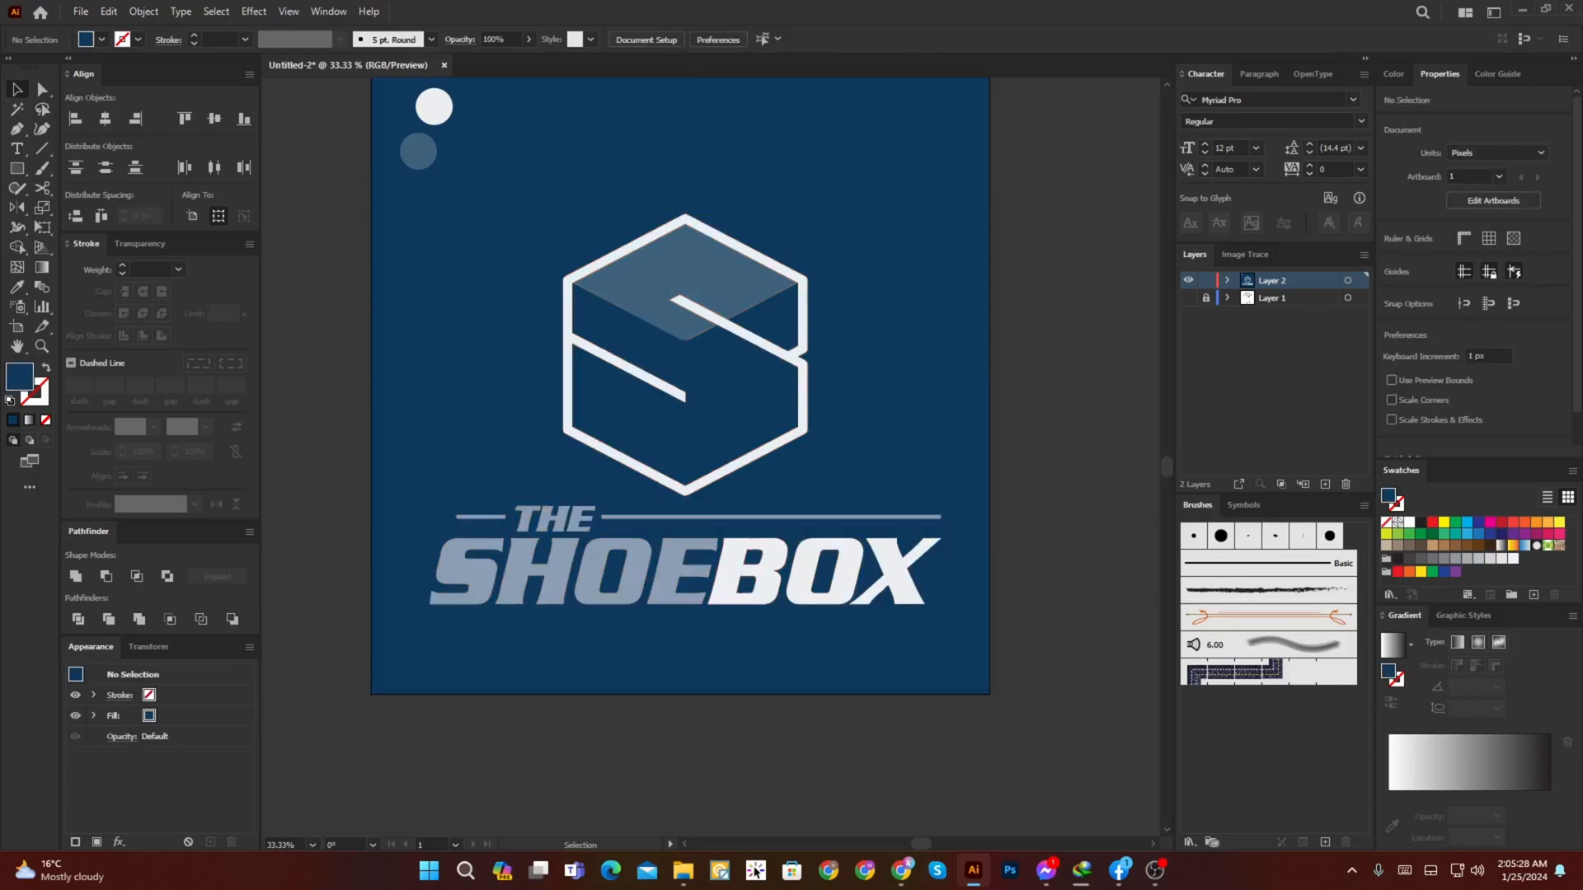
left_click_drag(685, 272, 685, 264)
left_click_drag(807, 205, 802, 211)
Step: Group the hexagon mark and THE SHOEBOX wordmark into one logo
scroll(742, 291, "down", 2)
left_click(736, 433, "shift")
key("ctrl+g")
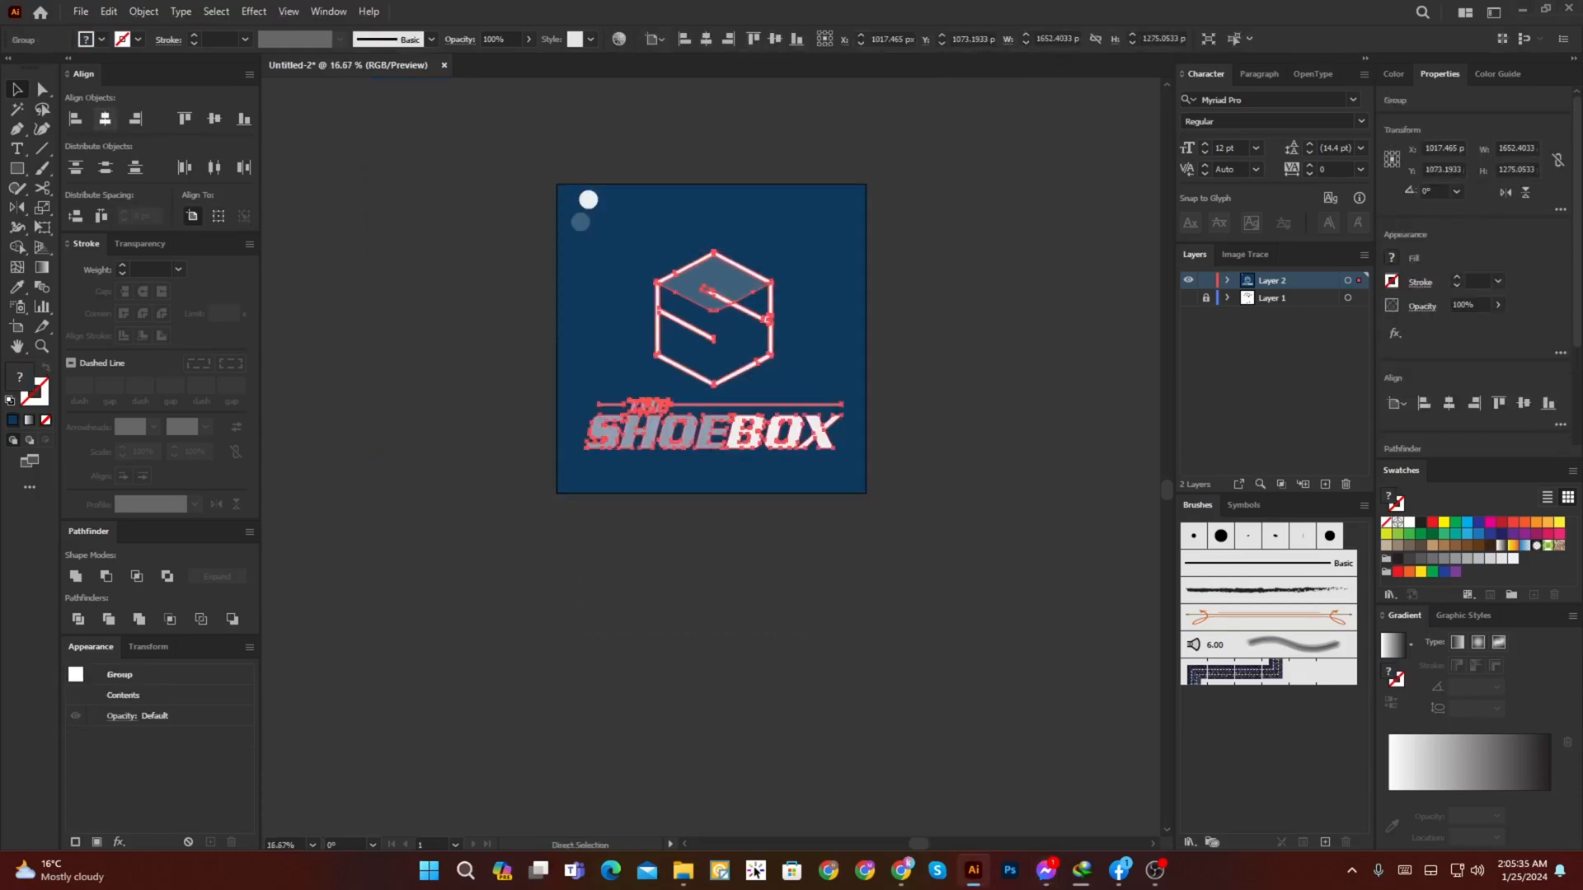